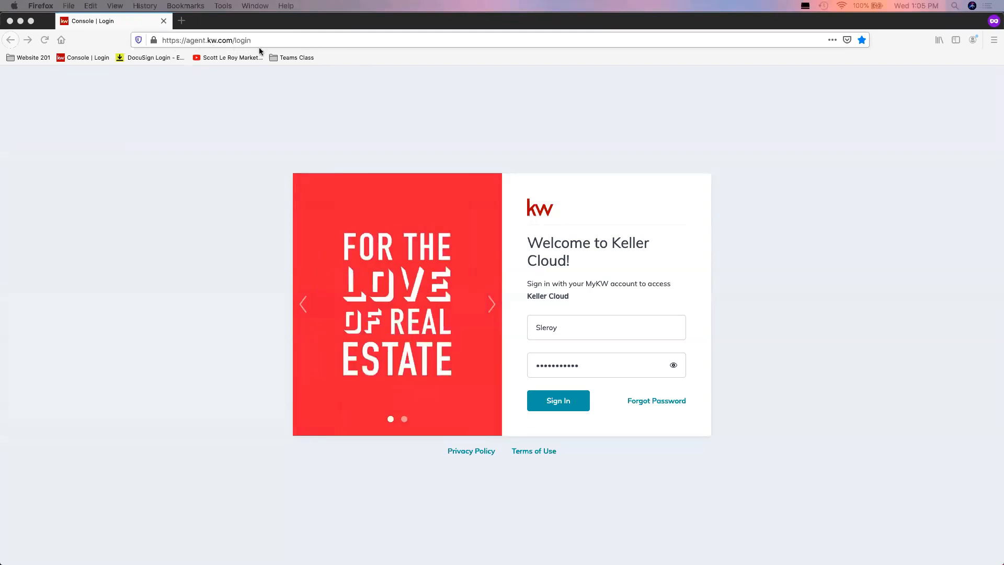
- Sign in, accept the cookie notice and reset the browser zoom to 100%
left_click(569, 407)
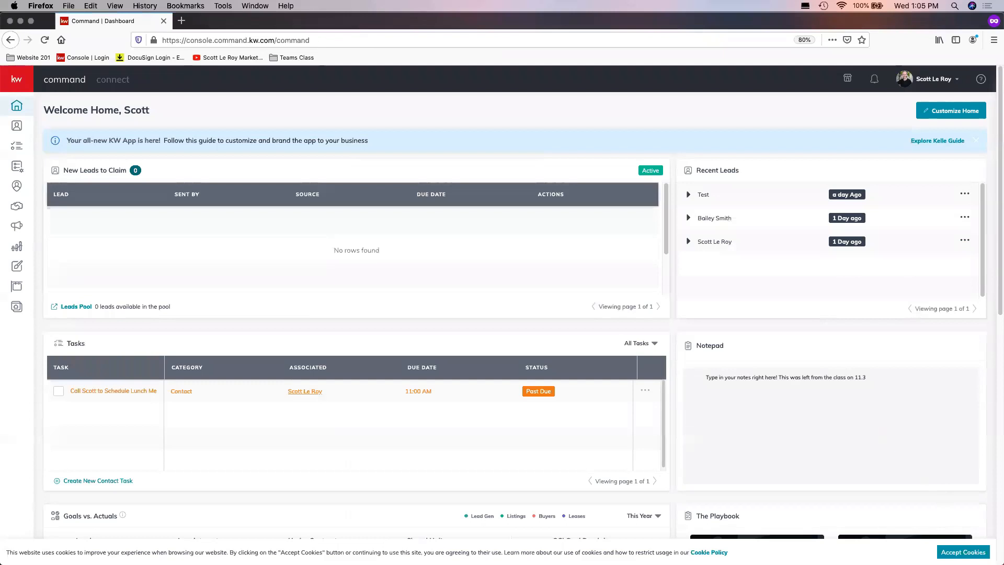
left_click(962, 552)
key("super+equal")
key("super+equal")
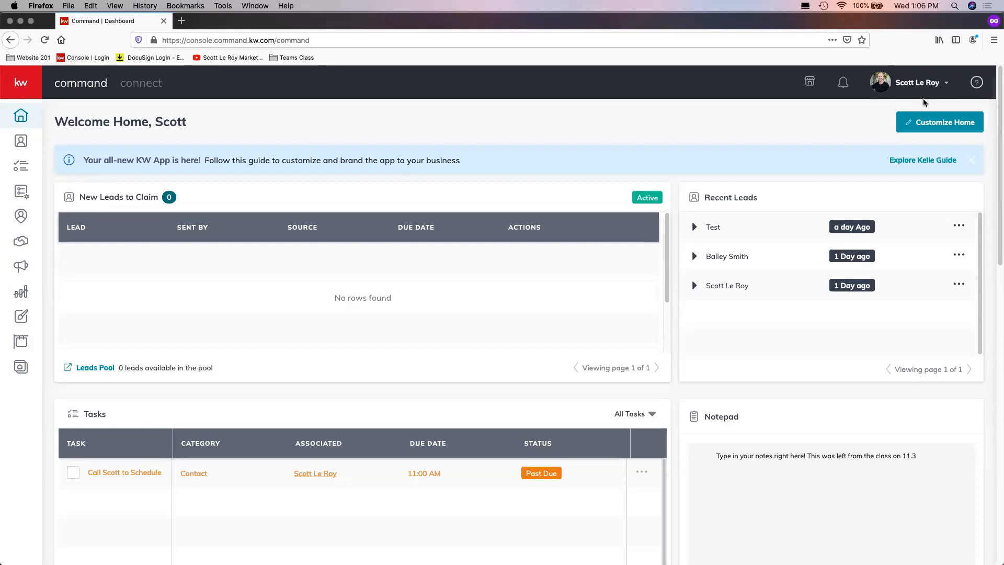
- Go from the account menu to Settings, then Connect Settings, then Marketing Profile
left_click(921, 91)
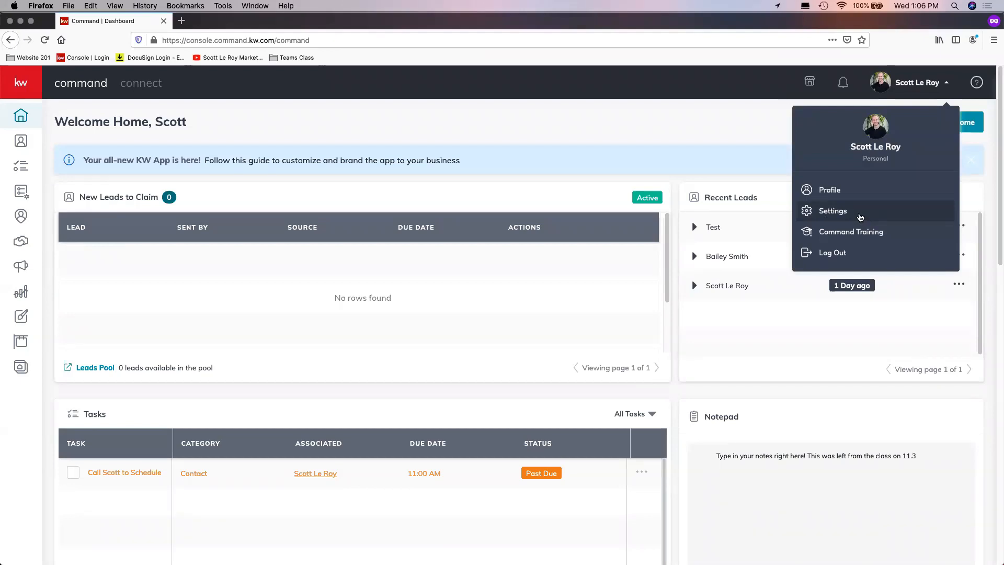
left_click(860, 217)
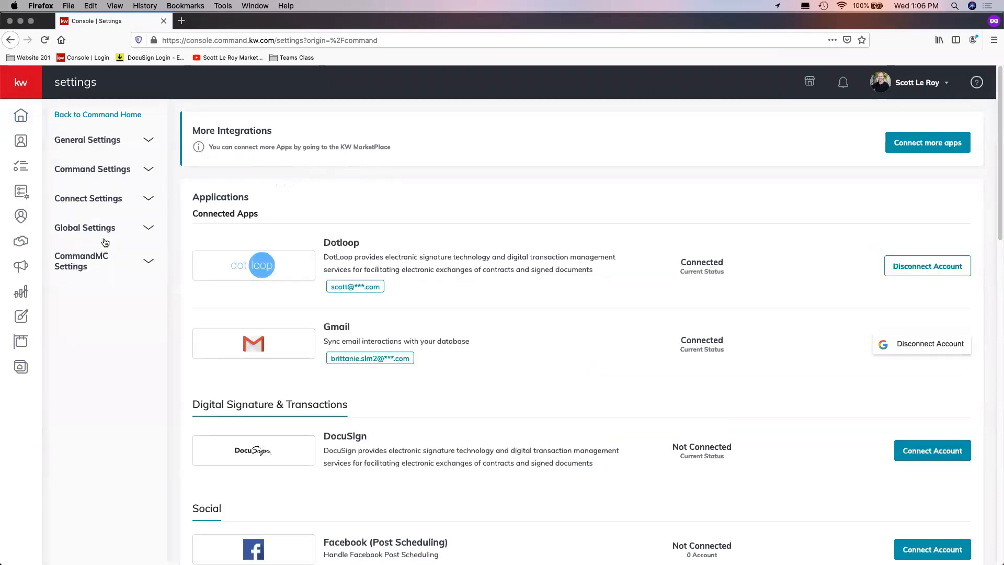
left_click(97, 204)
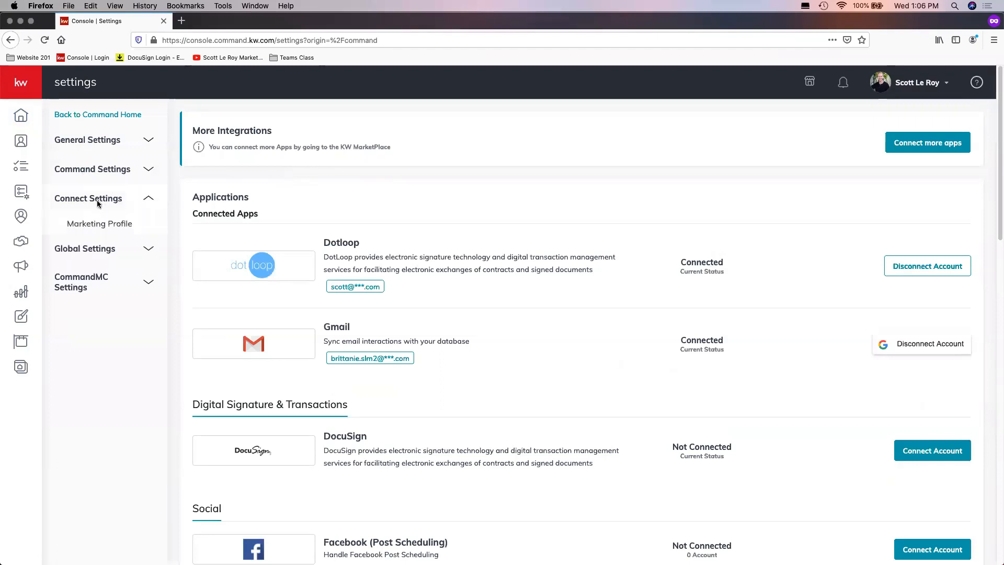
left_click(121, 227)
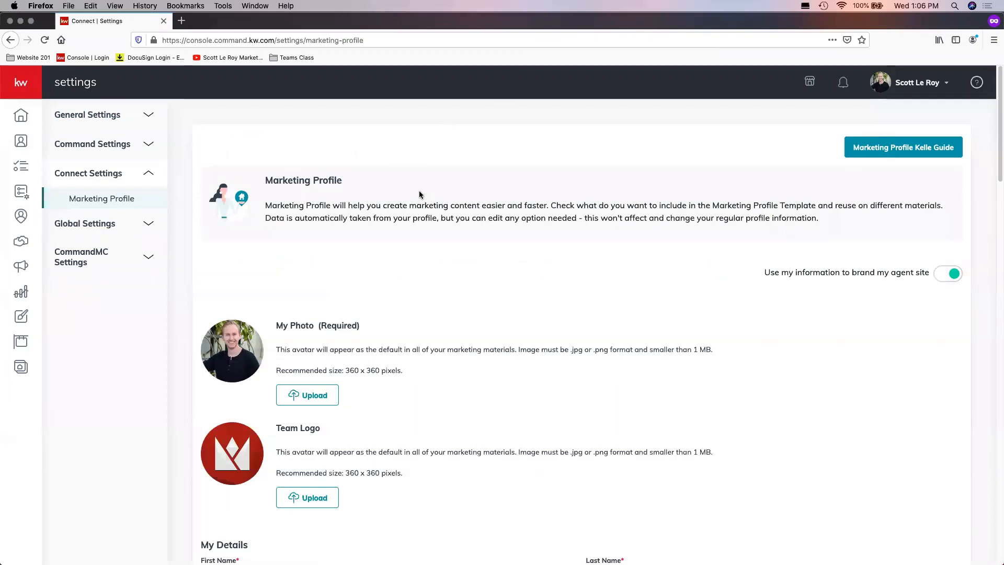
scroll(429, 193, "down", 1)
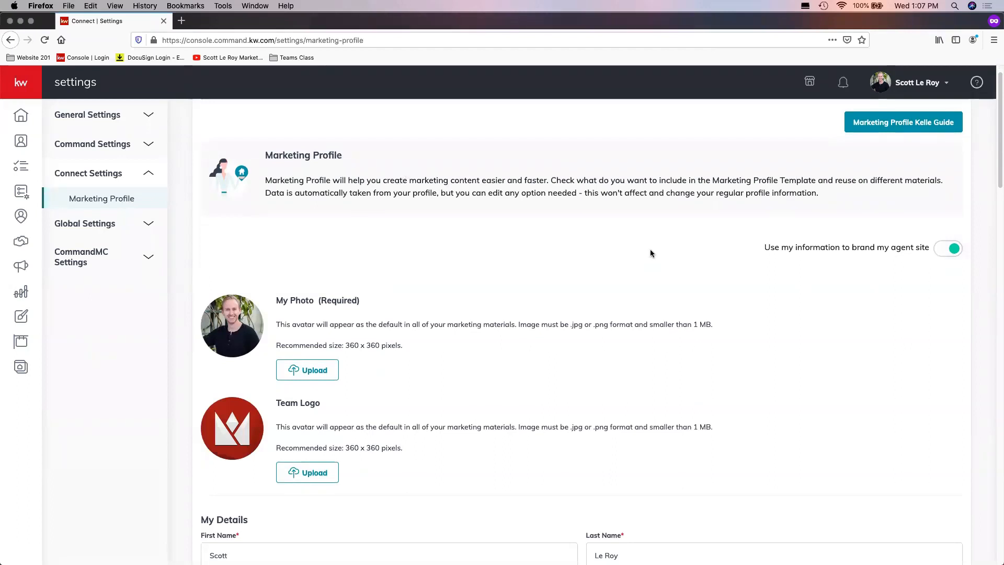
scroll(643, 251, "down", 1)
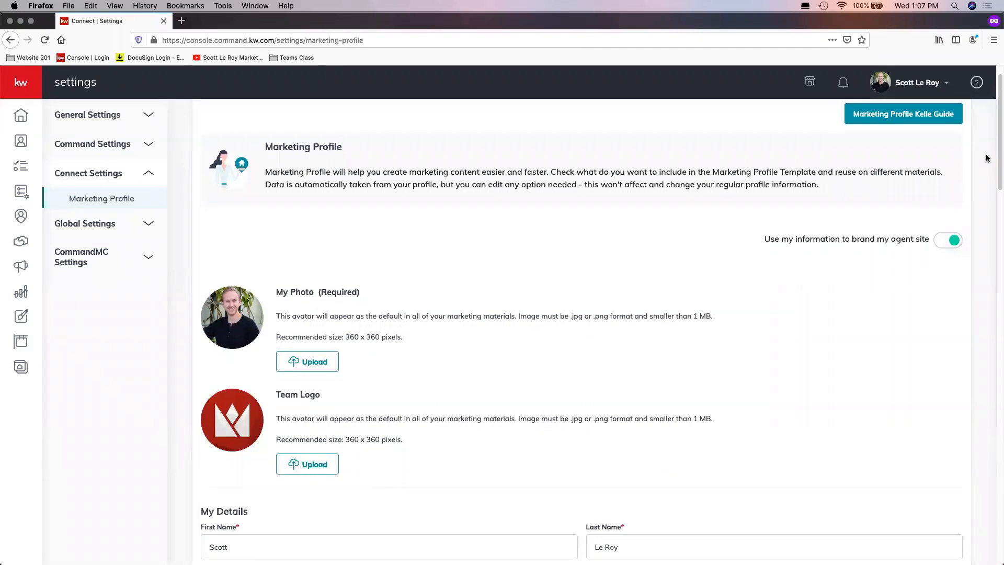
scroll(567, 227, "down", 2)
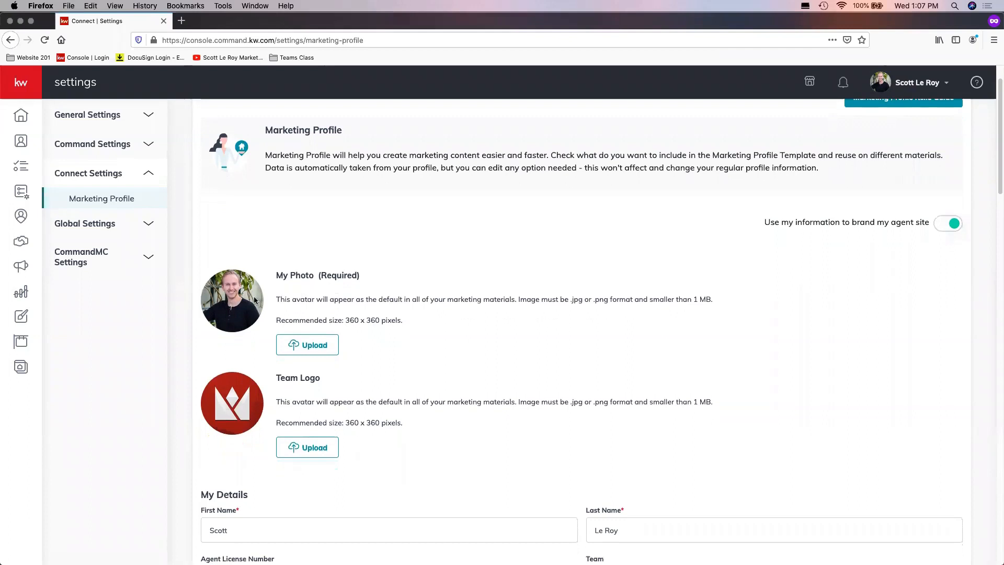
scroll(246, 282, "down", 3)
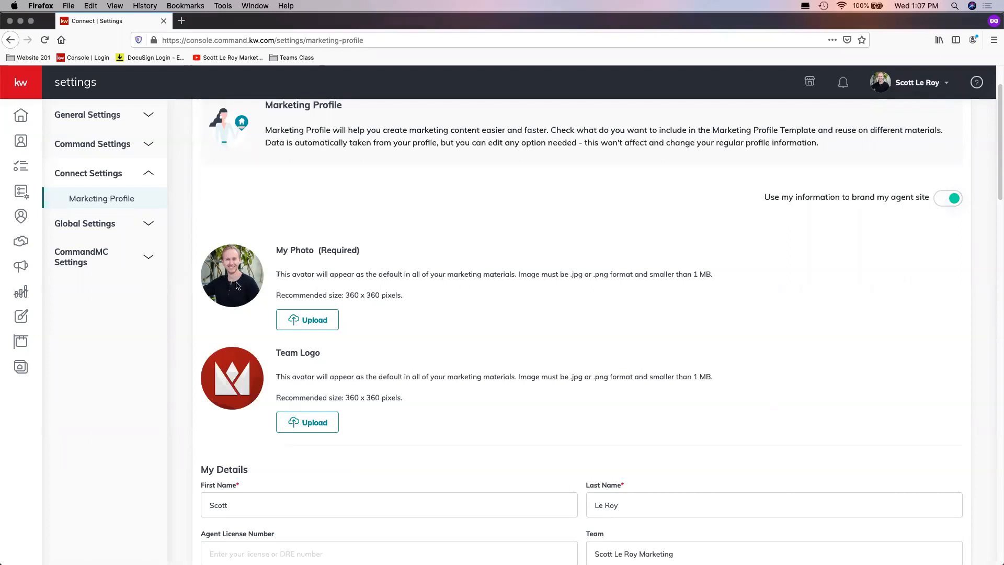
scroll(234, 334, "down", 5)
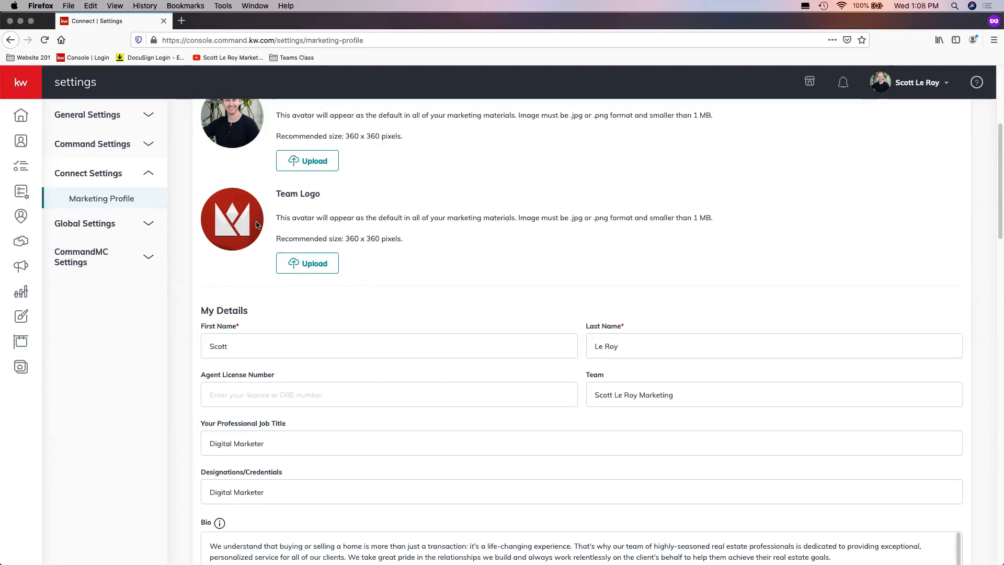
scroll(550, 246, "down", 1)
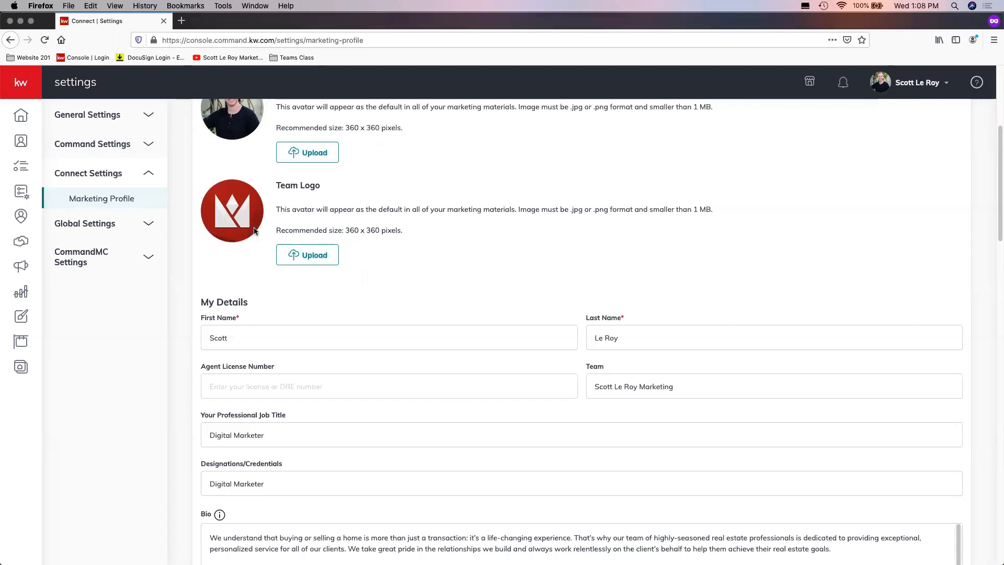
scroll(265, 227, "down", 2)
scroll(266, 226, "down", 5)
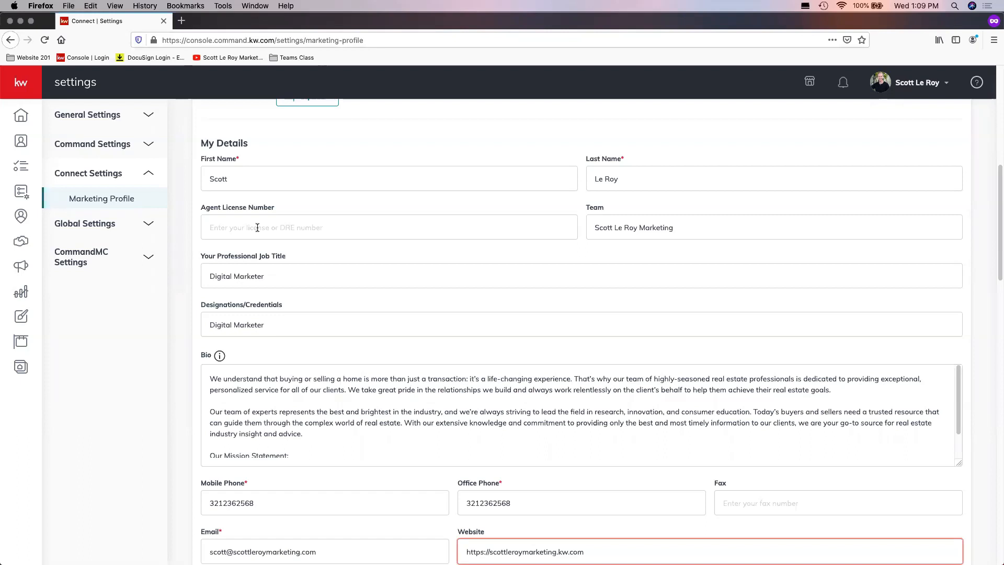
left_click(227, 225)
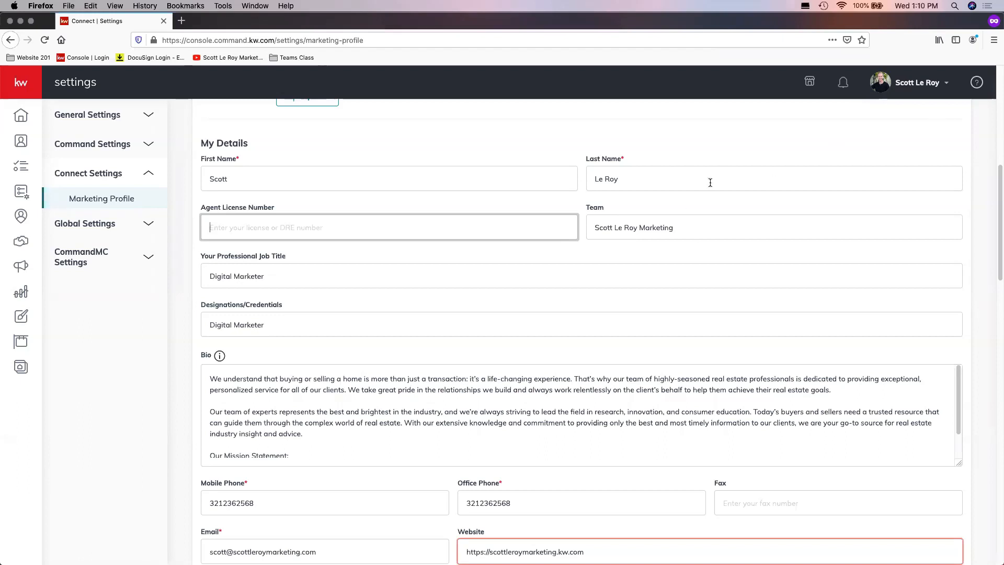
scroll(654, 198, "down", 1)
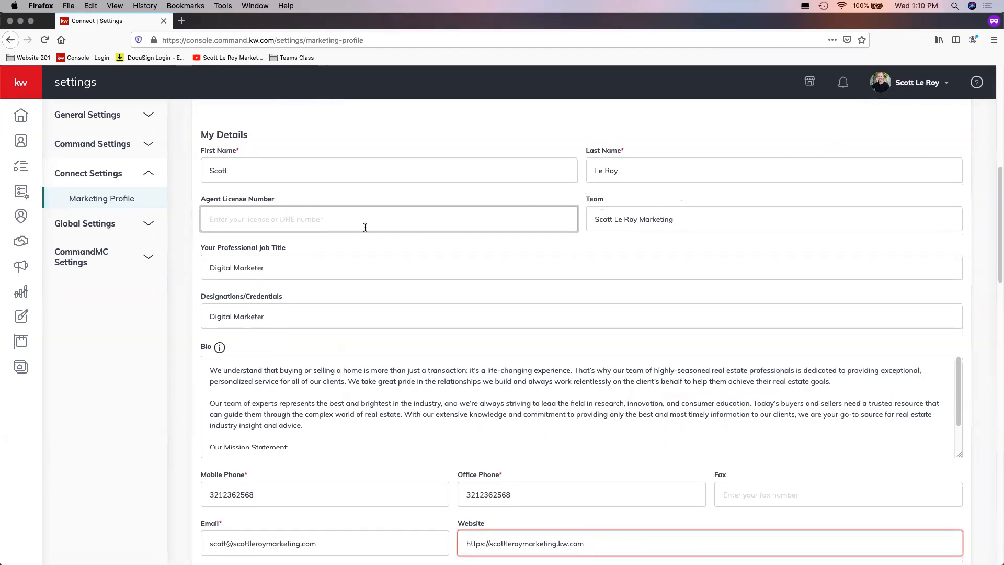
scroll(361, 235, "down", 1)
scroll(295, 249, "down", 1)
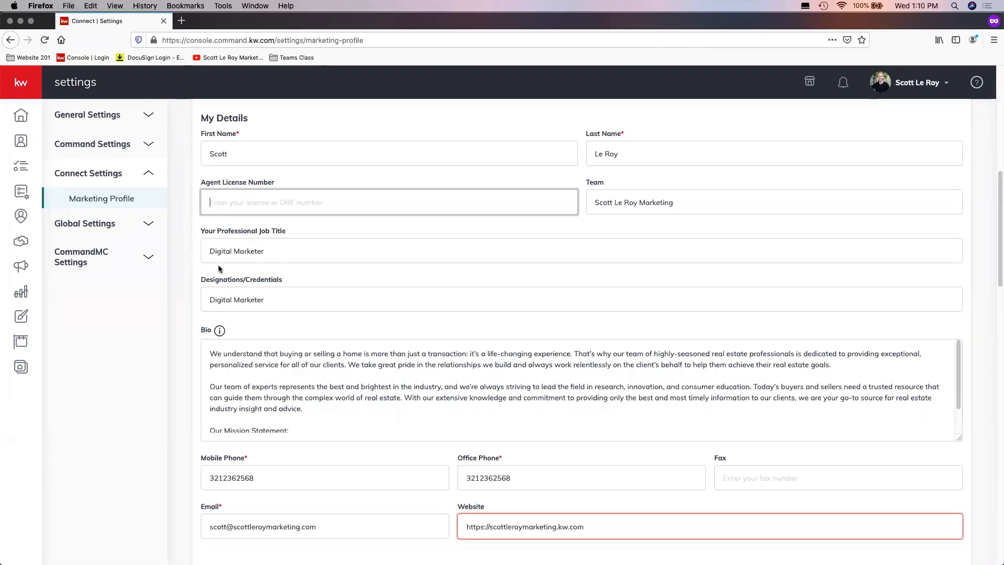
scroll(308, 256, "down", 1)
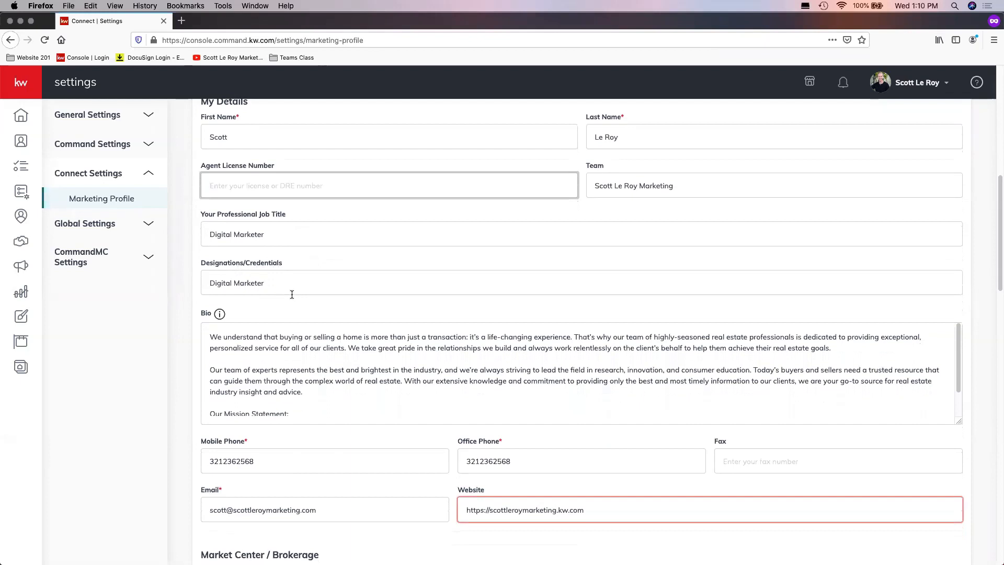
scroll(302, 288, "down", 1)
scroll(308, 277, "down", 1)
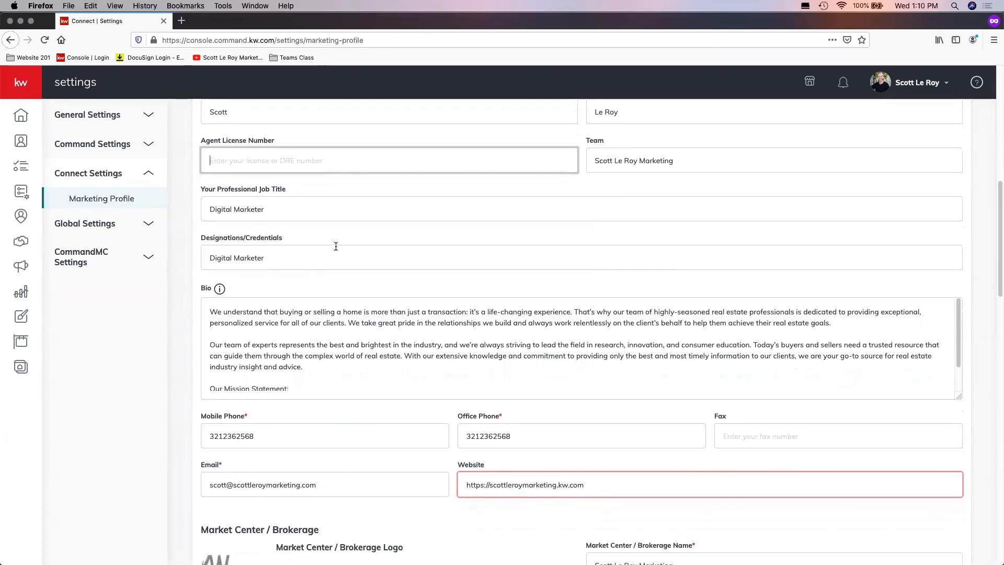
scroll(383, 254, "down", 2)
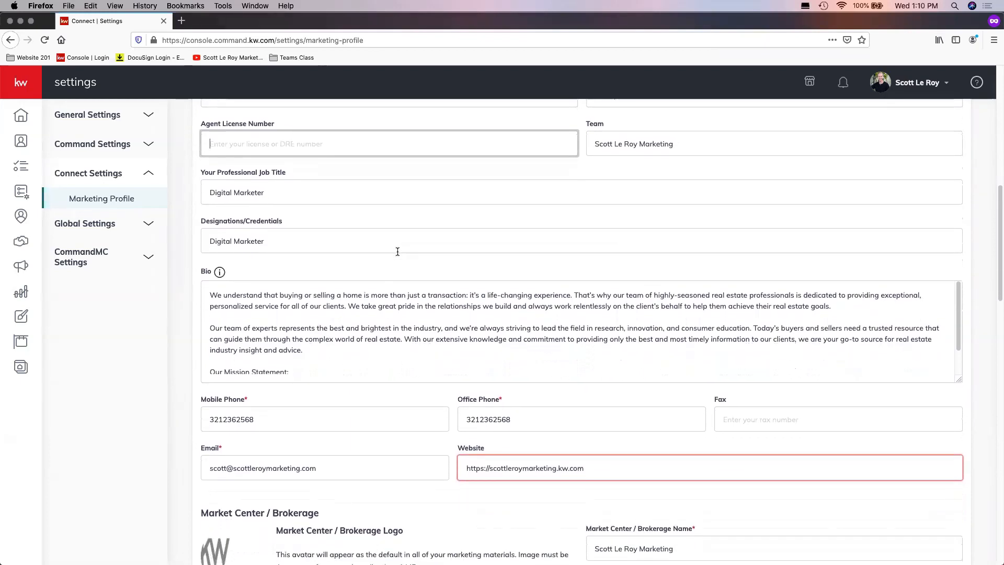
scroll(401, 251, "down", 1)
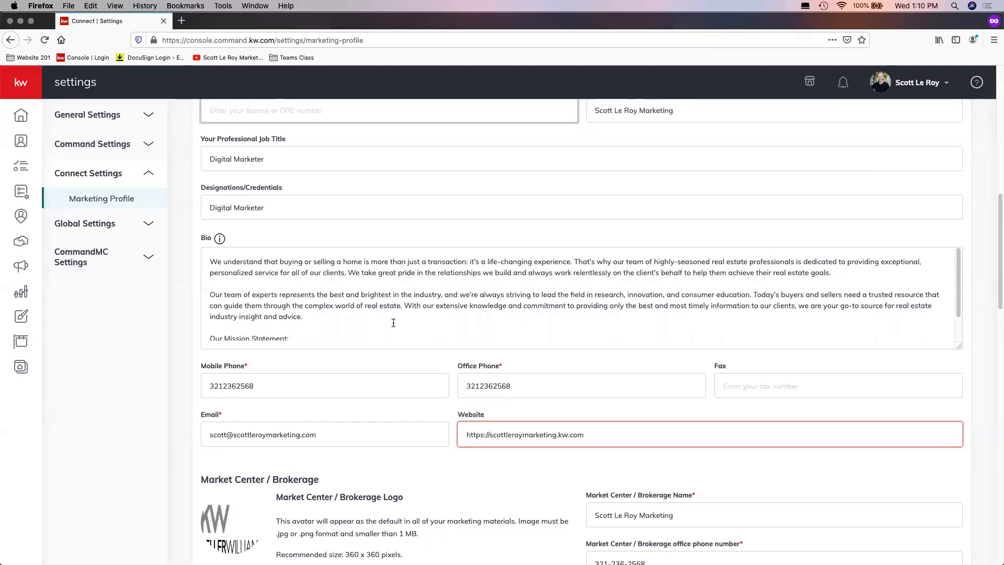
scroll(246, 314, "down", 3)
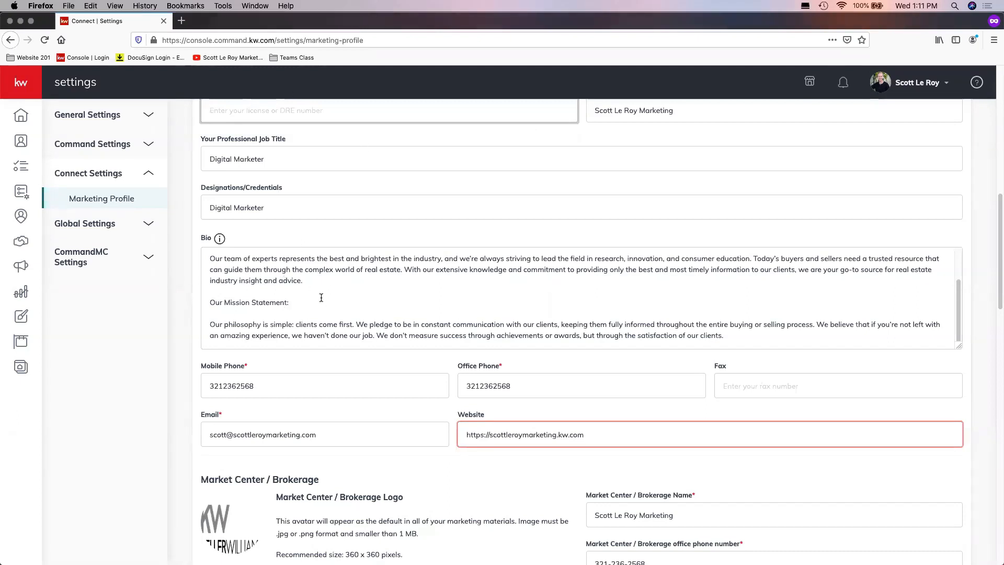
scroll(320, 298, "down", 2)
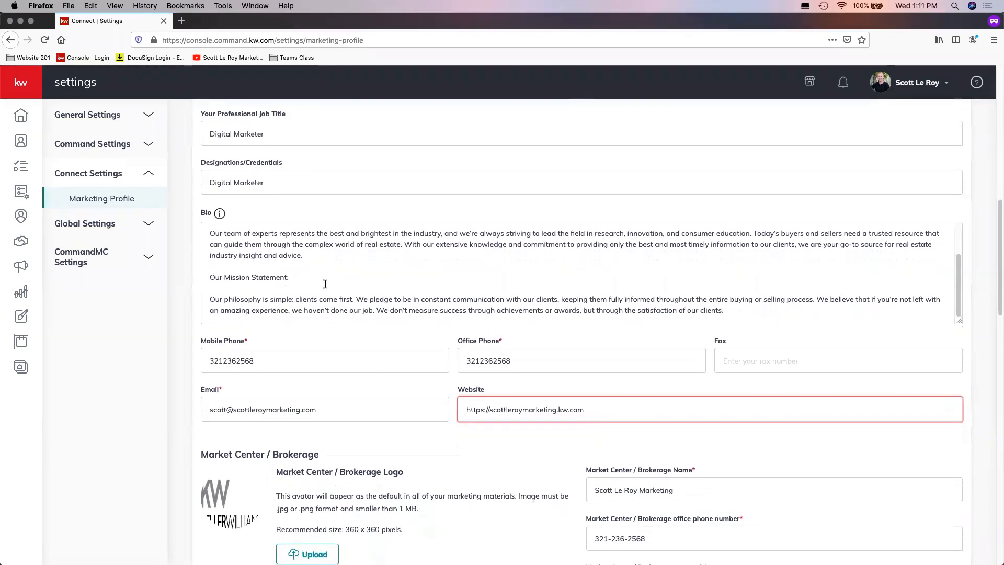
scroll(325, 284, "down", 1)
scroll(325, 283, "down", 2)
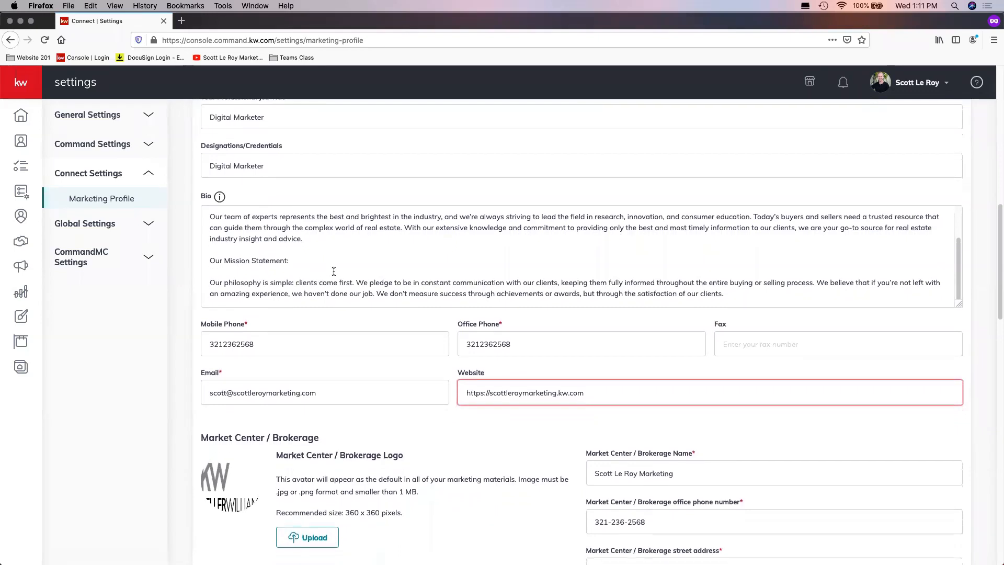
scroll(329, 269, "down", 4)
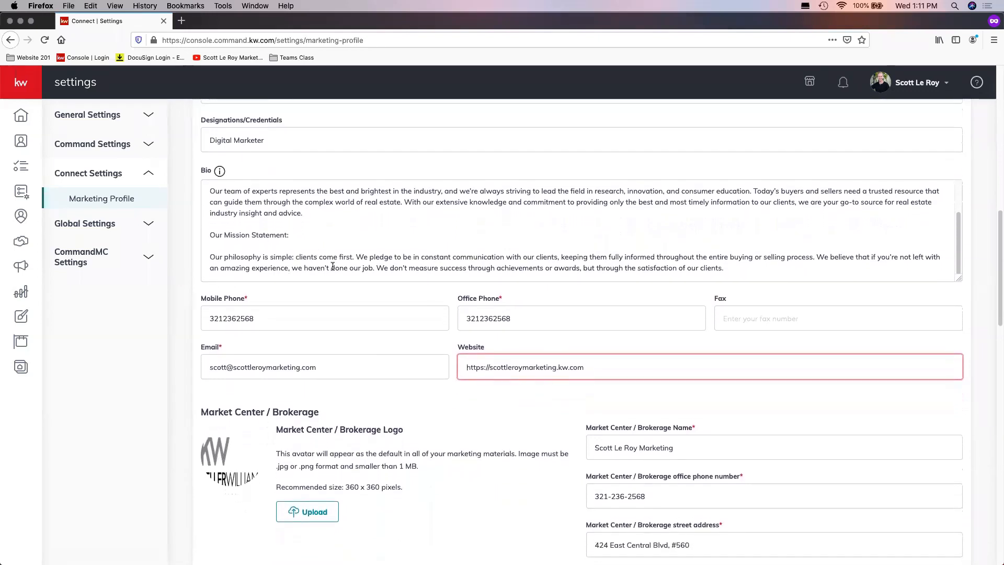
scroll(322, 274, "down", 4)
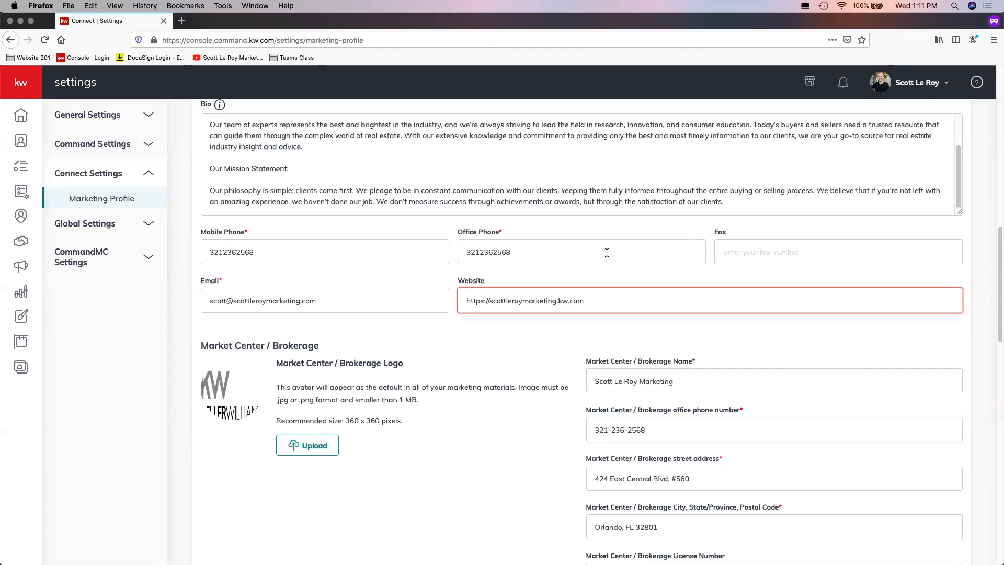
scroll(609, 263, "down", 1)
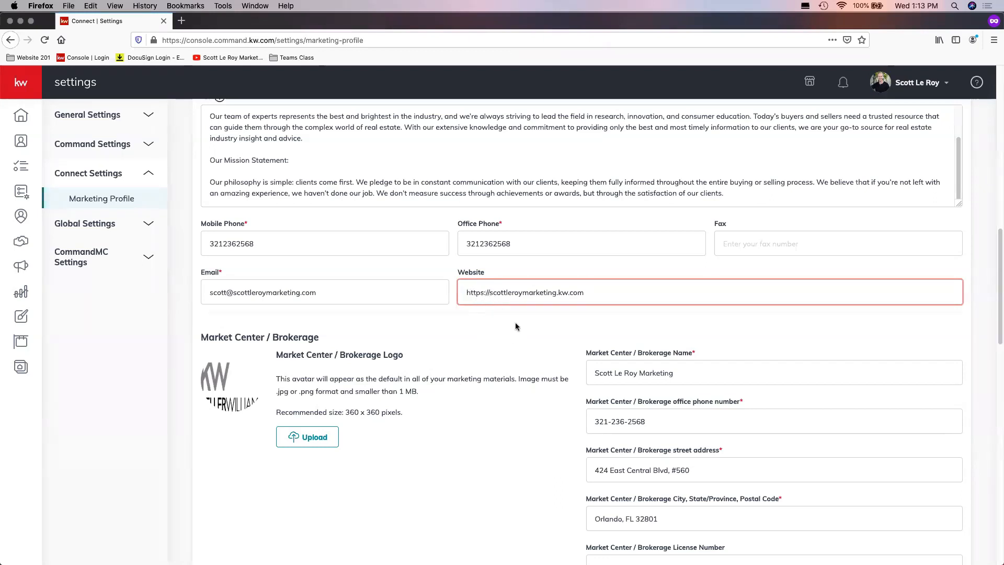
scroll(515, 322, "down", 1)
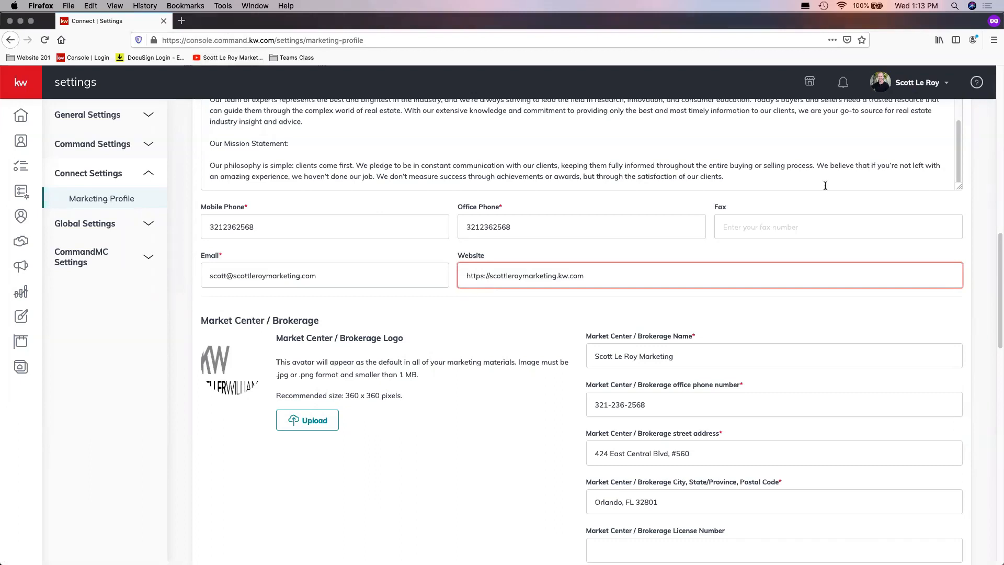
scroll(618, 184, "down", 2)
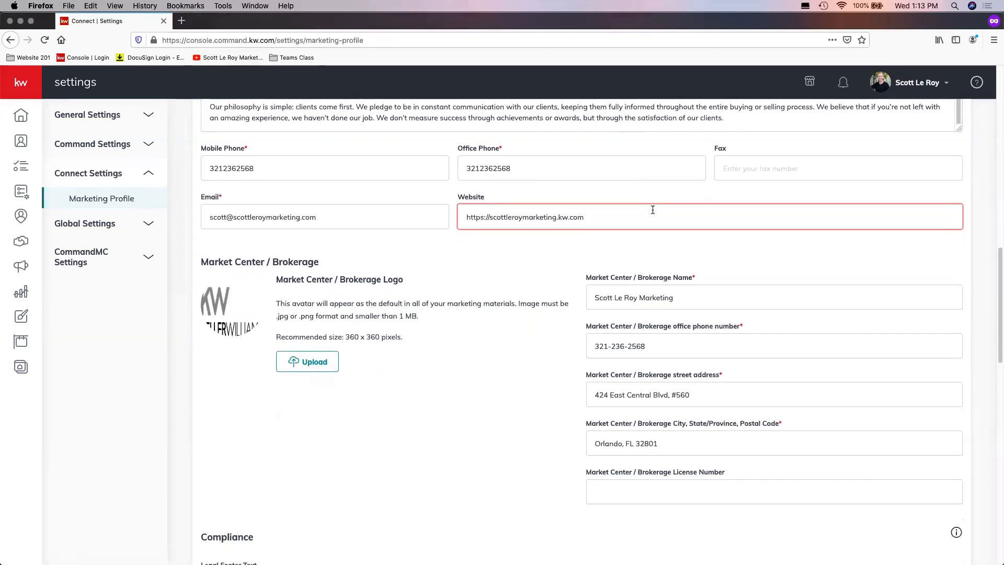
scroll(651, 208, "down", 2)
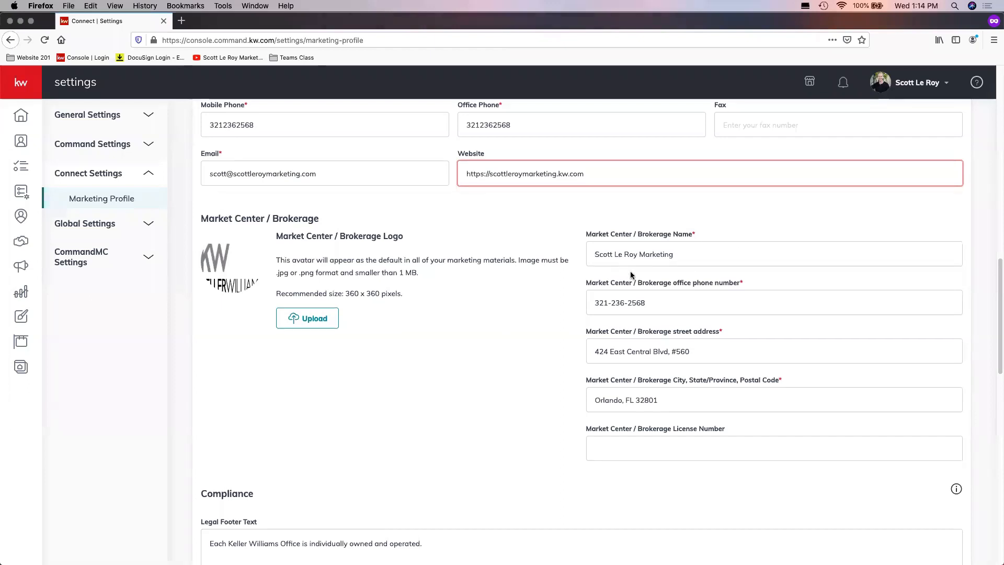
scroll(629, 271, "down", 1)
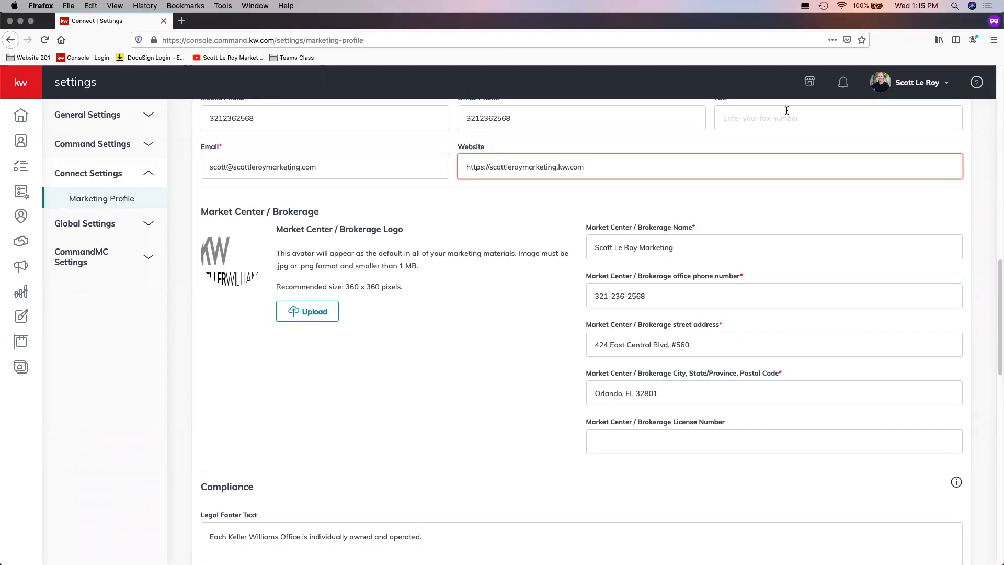
scroll(543, 162, "up", 3)
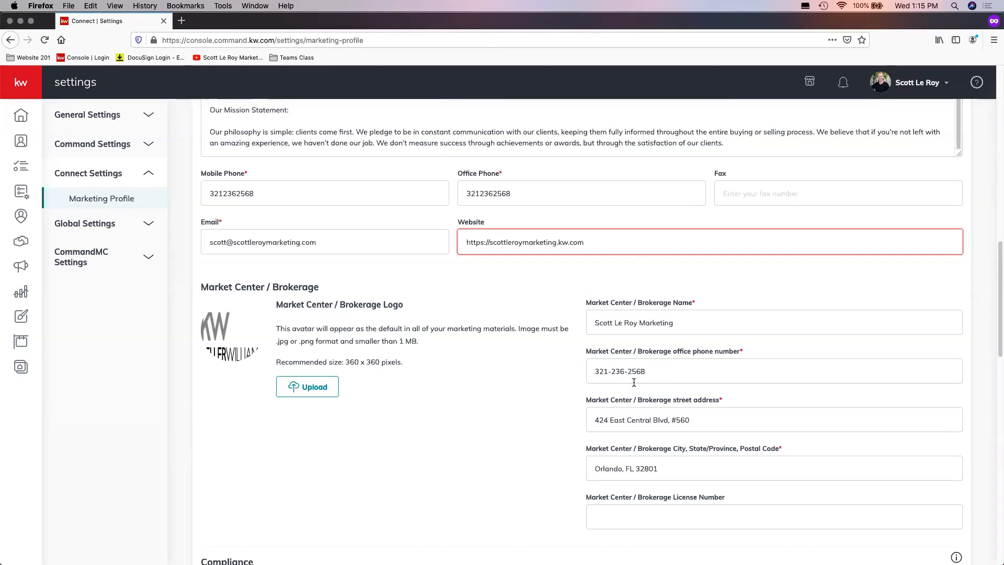
scroll(669, 366, "down", 3)
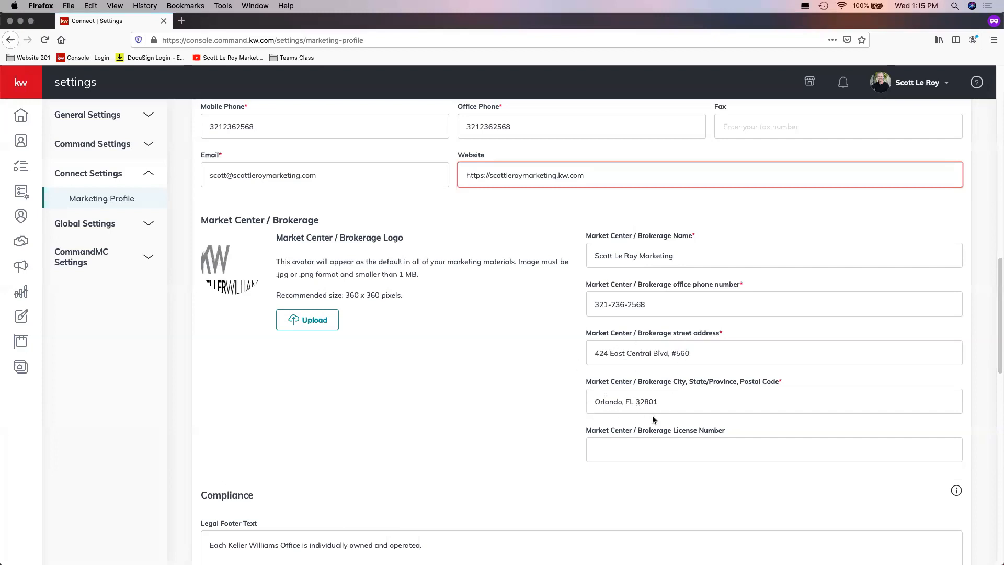
scroll(656, 411, "down", 1)
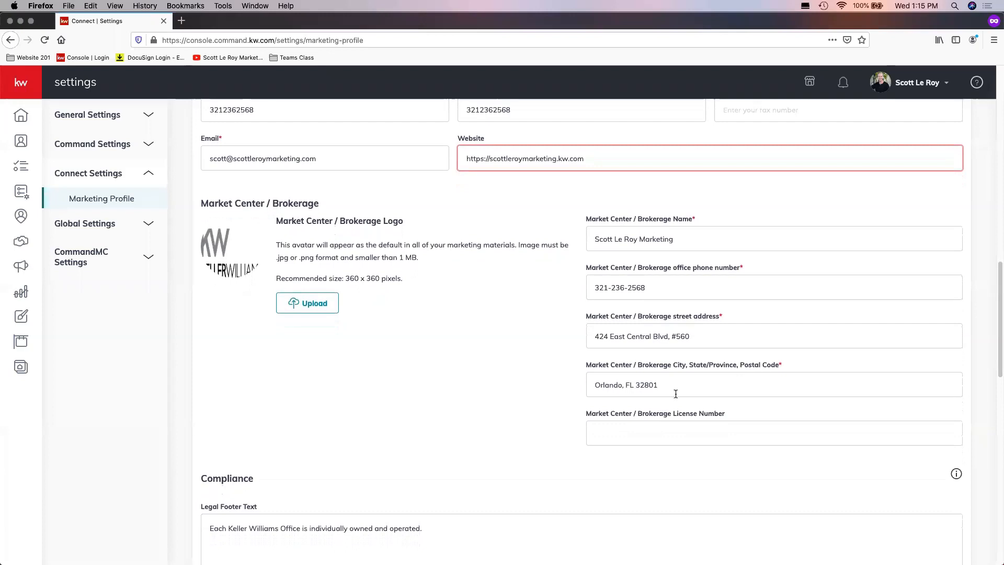
scroll(674, 397, "down", 2)
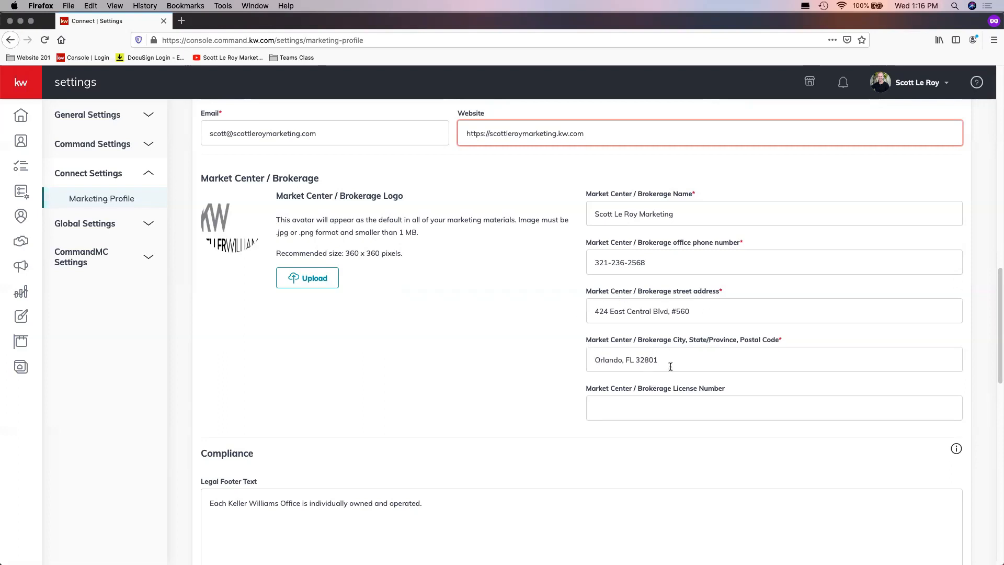
scroll(676, 374, "down", 1)
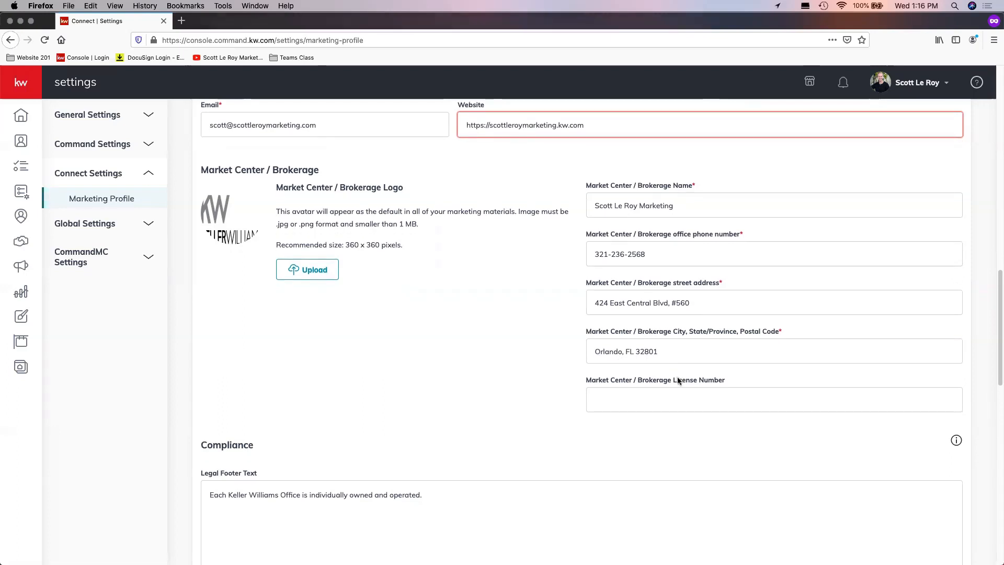
scroll(677, 380, "down", 3)
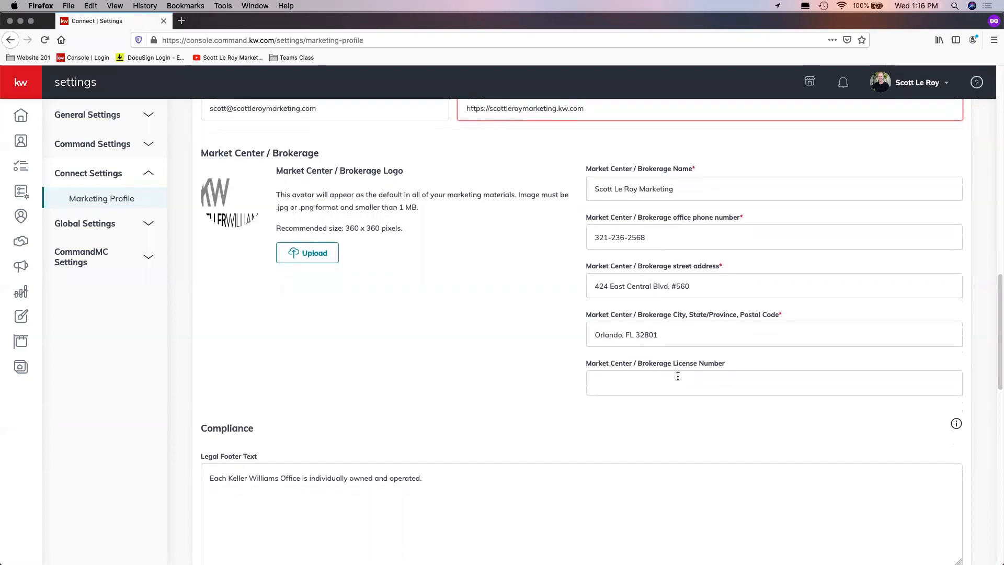
scroll(658, 366, "down", 2)
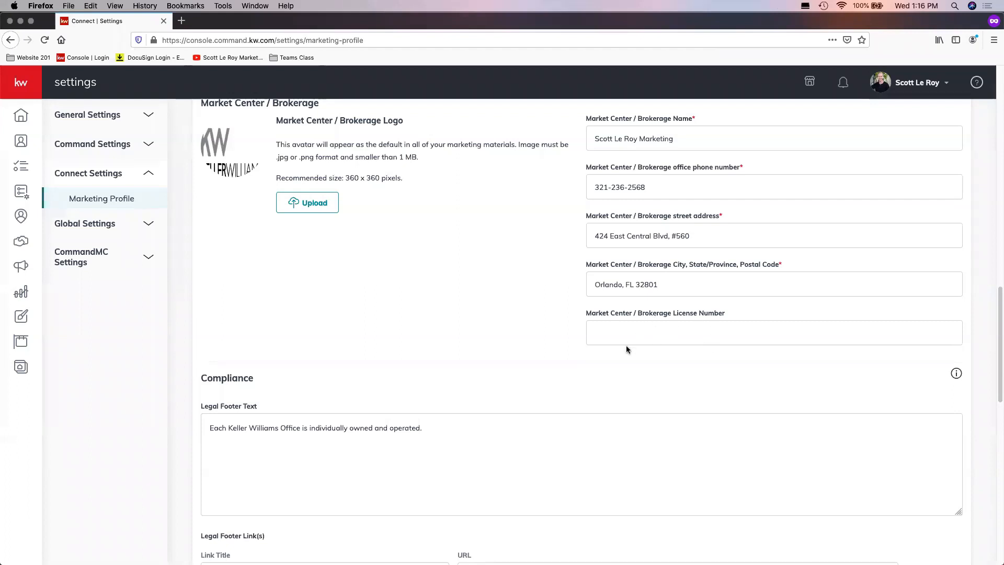
scroll(624, 345, "down", 1)
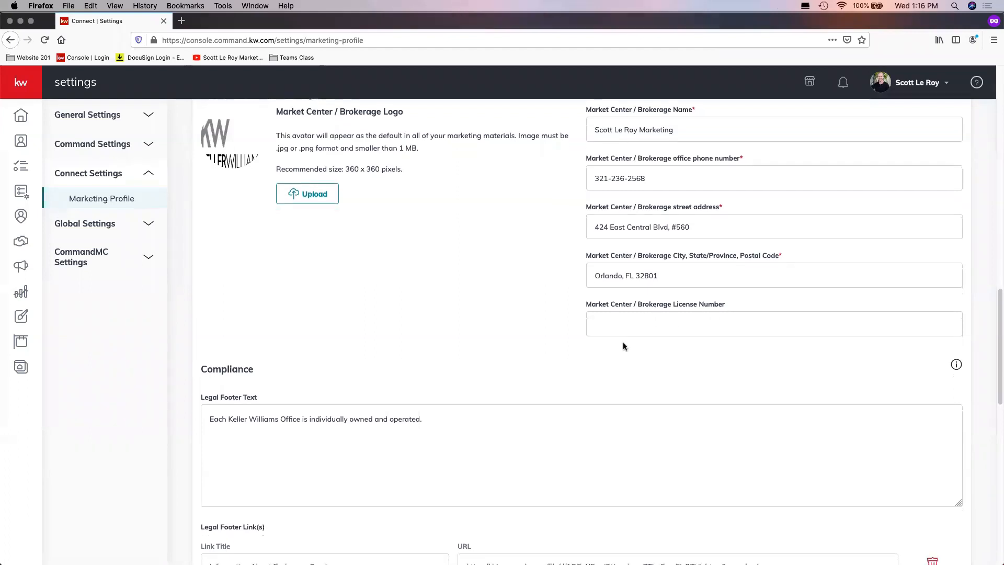
scroll(623, 343, "down", 4)
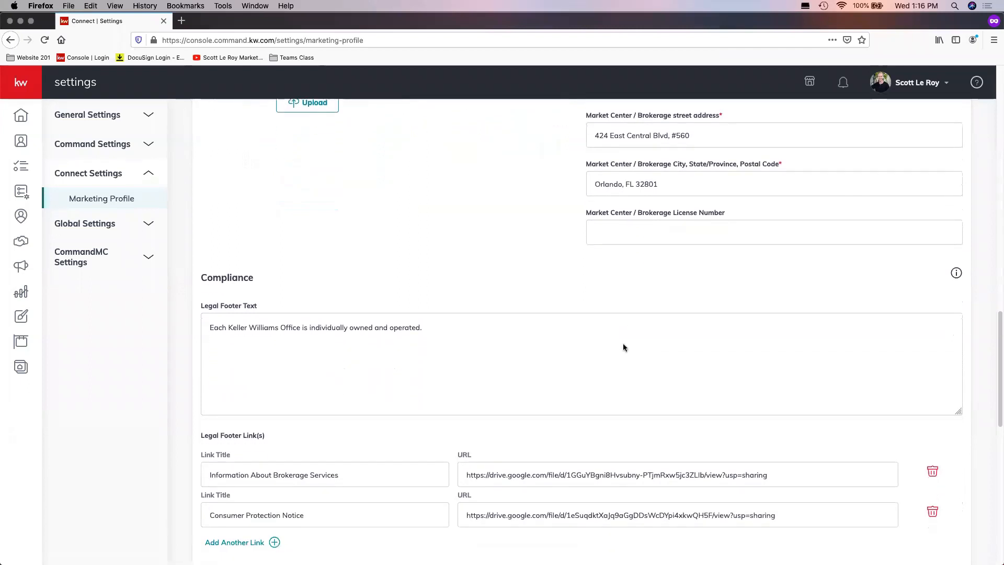
scroll(623, 347, "down", 2)
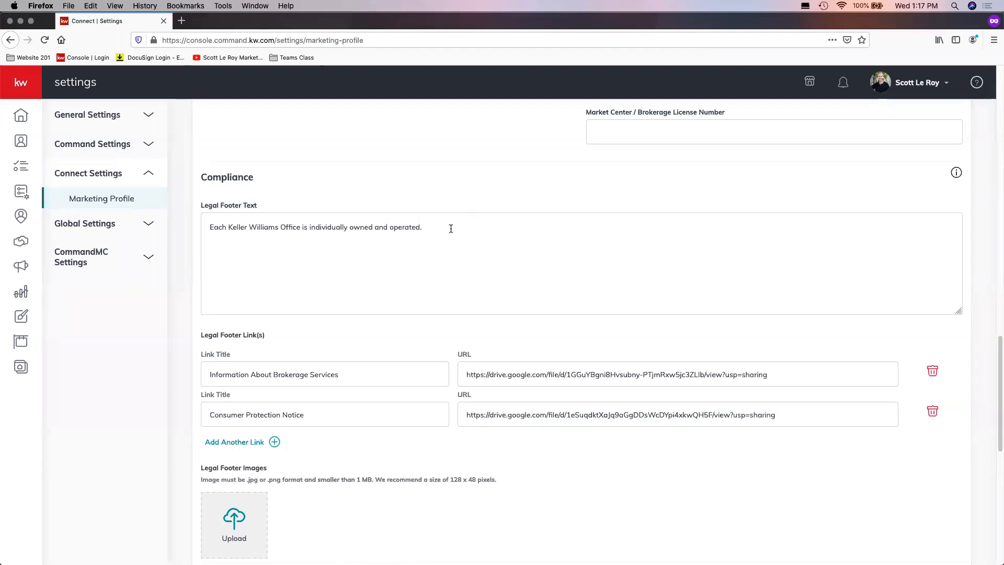
scroll(374, 248, "down", 3)
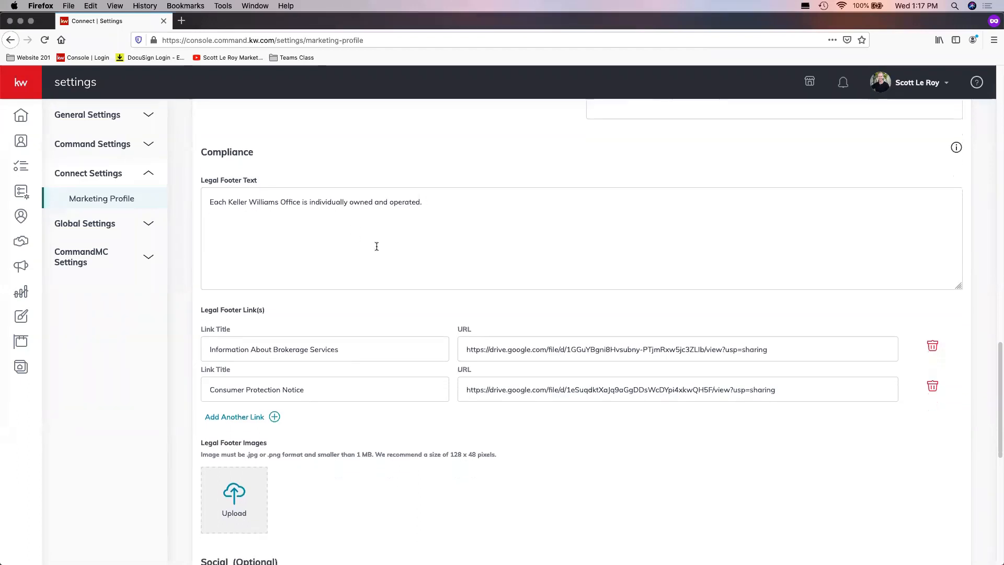
scroll(433, 246, "down", 3)
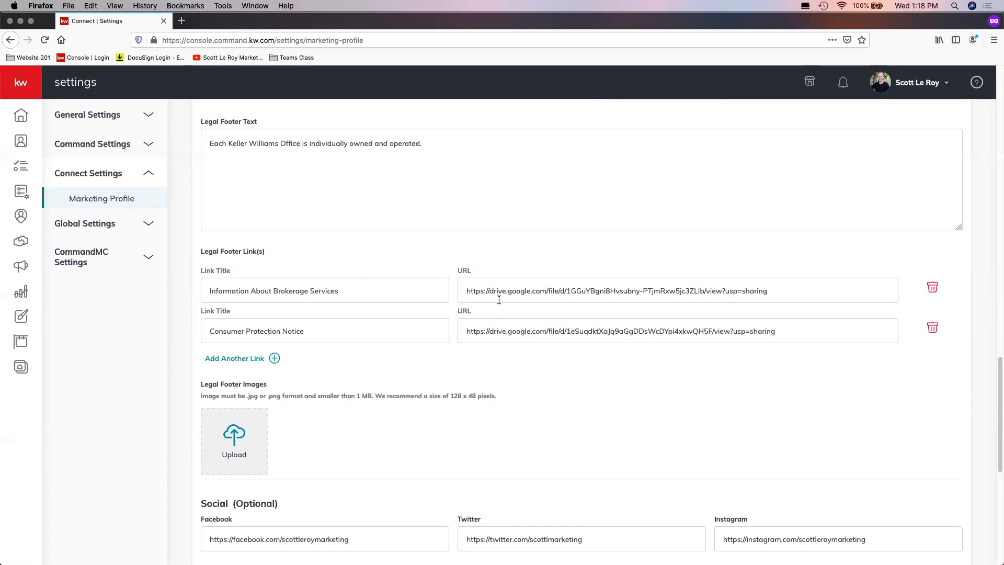
scroll(502, 300, "down", 2)
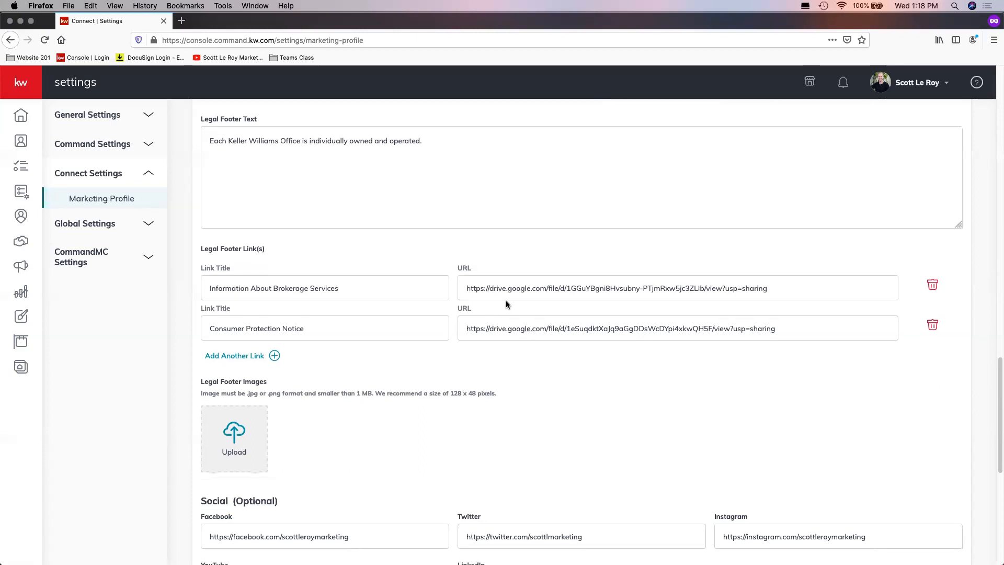
scroll(509, 304, "down", 3)
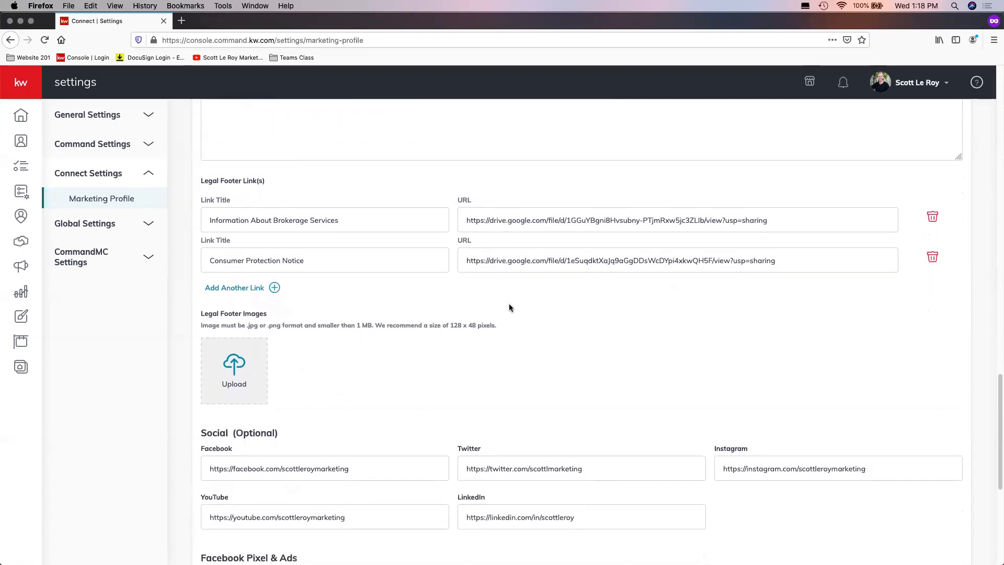
scroll(508, 306, "down", 1)
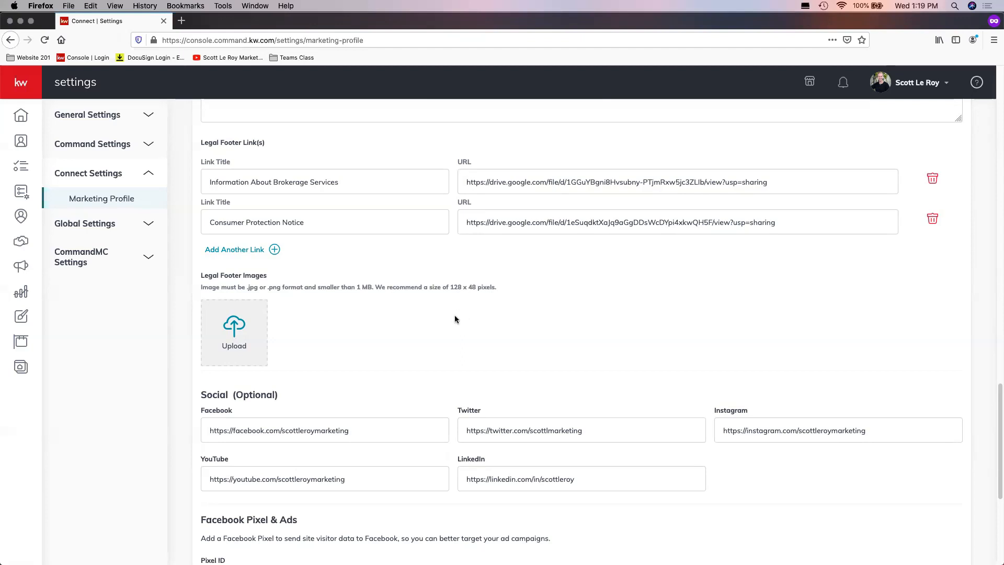
scroll(453, 319, "down", 1)
scroll(455, 319, "down", 5)
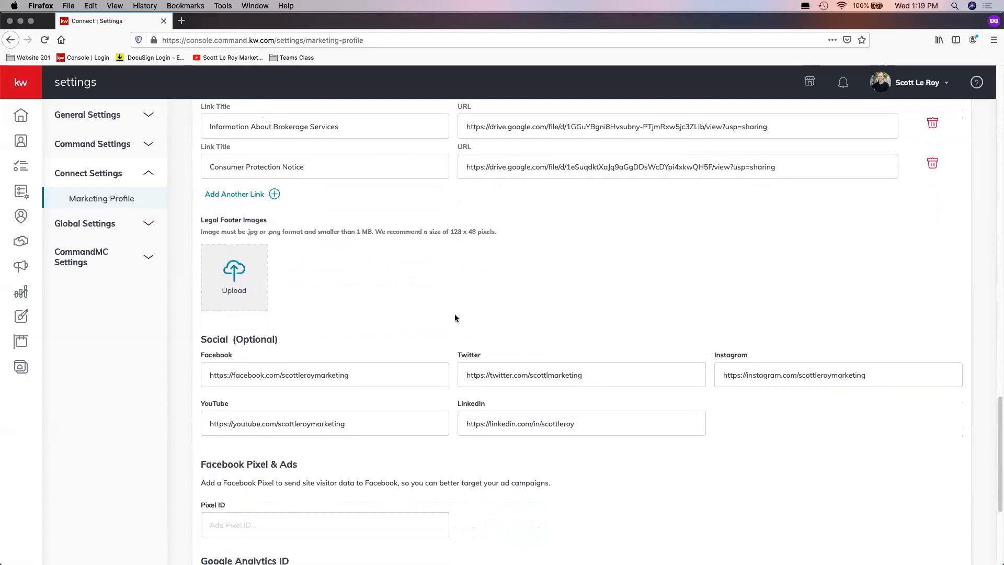
scroll(456, 317, "down", 2)
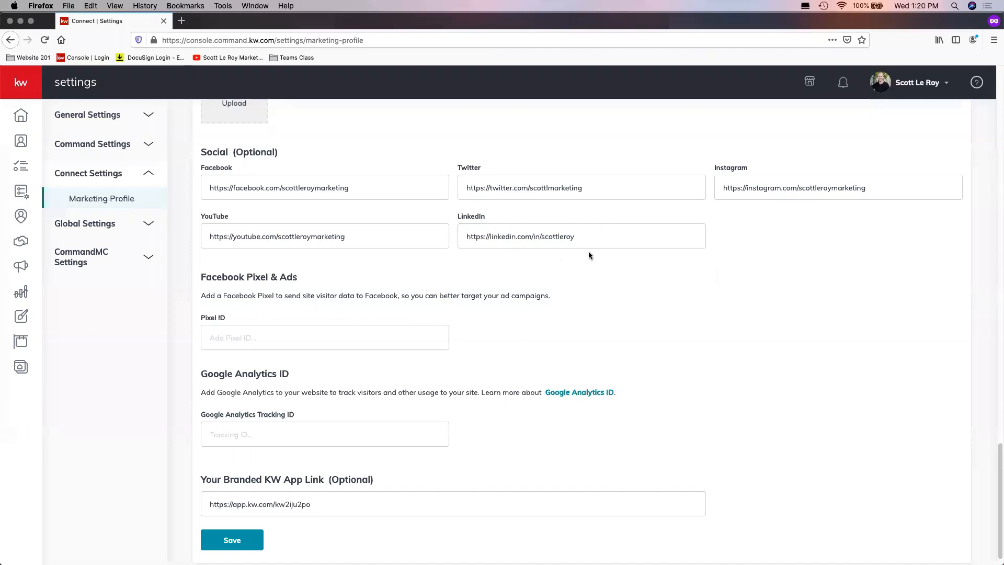
scroll(588, 254, "down", 2)
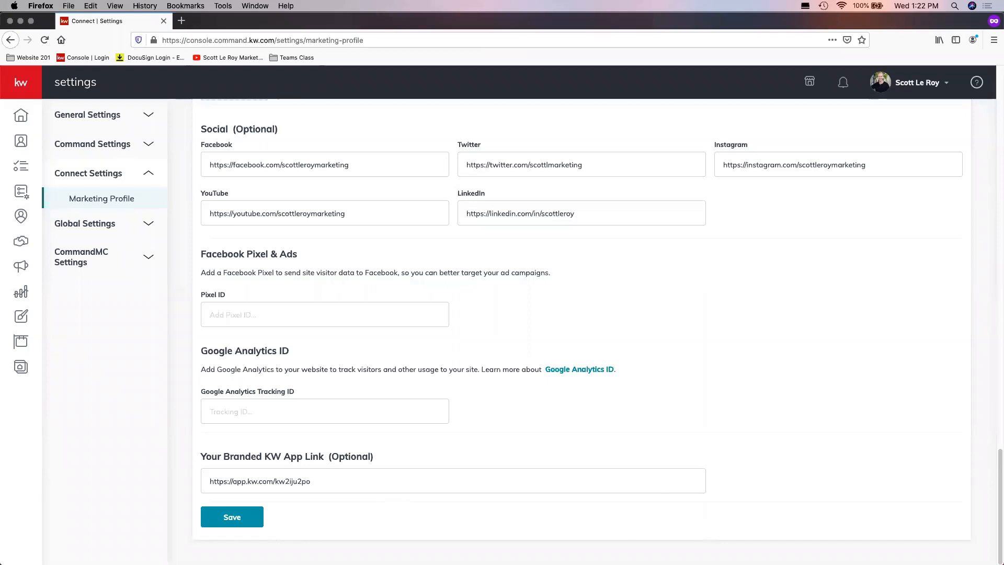
- Save the Marketing Profile, dismiss the saved message, and expand the sidebar's section labels
left_click(235, 523)
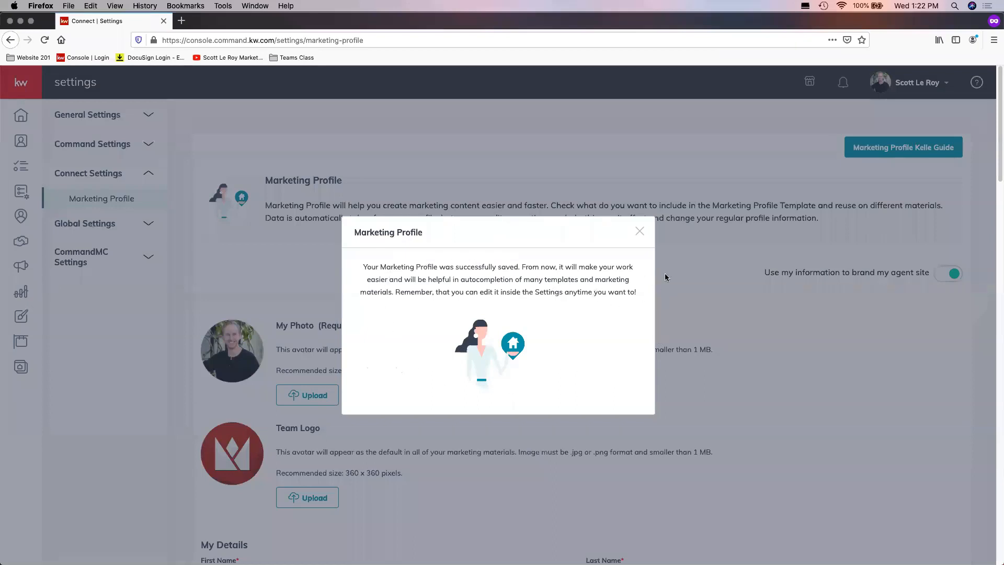
left_click(640, 233)
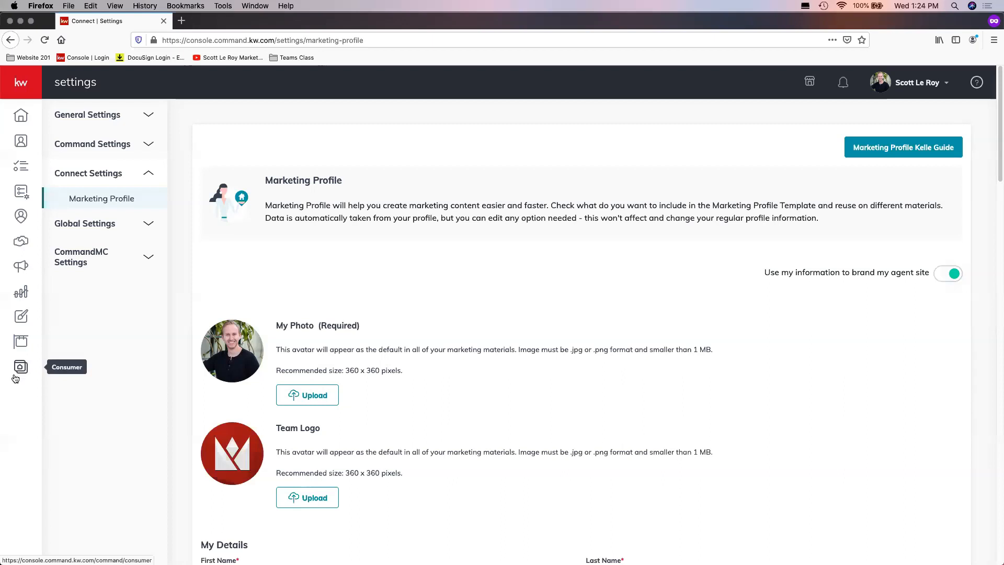
left_click(21, 87)
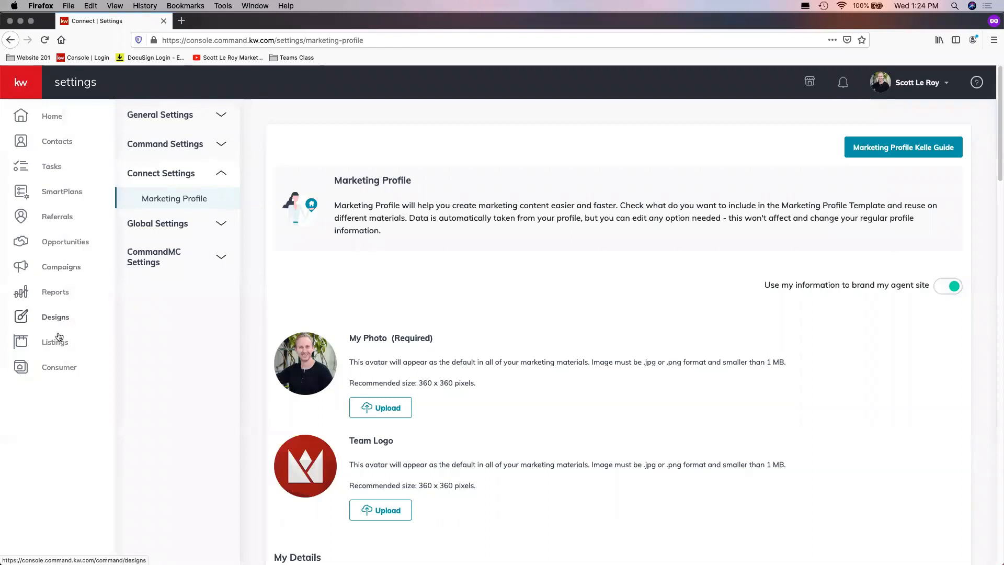
- Show the Consumer area's Agent Site Pages list and scroll through its four pages
left_click(61, 371)
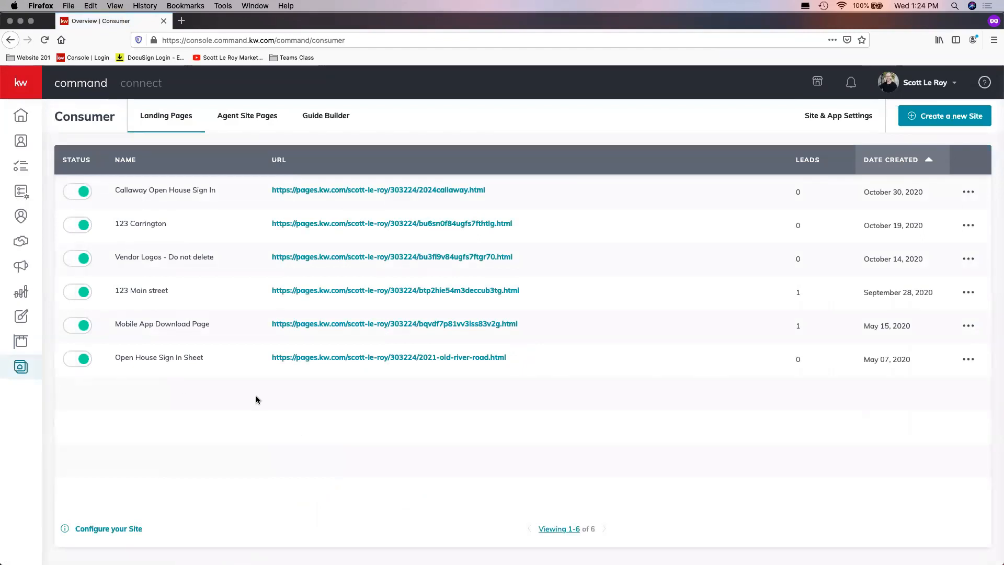
left_click(264, 117)
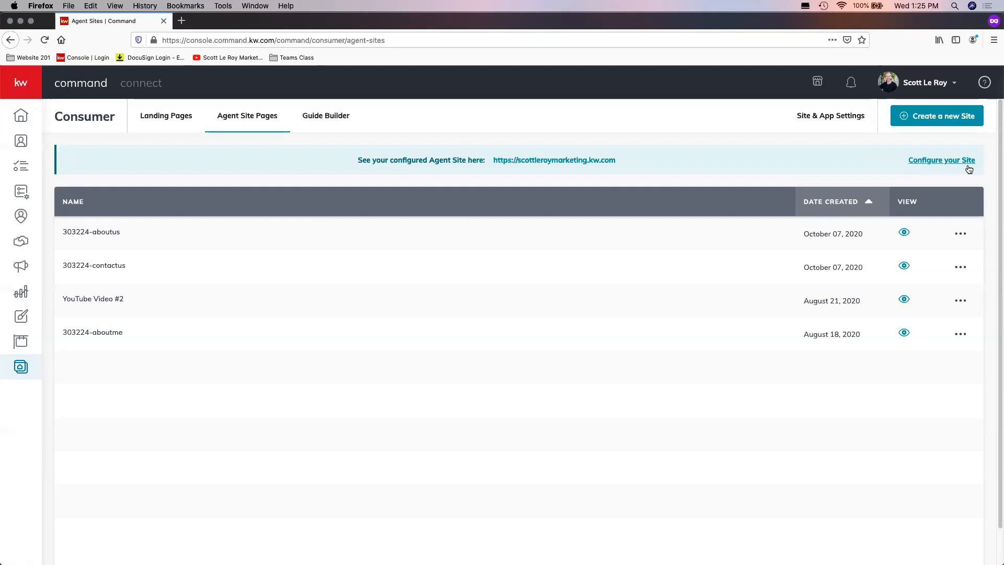
scroll(962, 170, "down", 2)
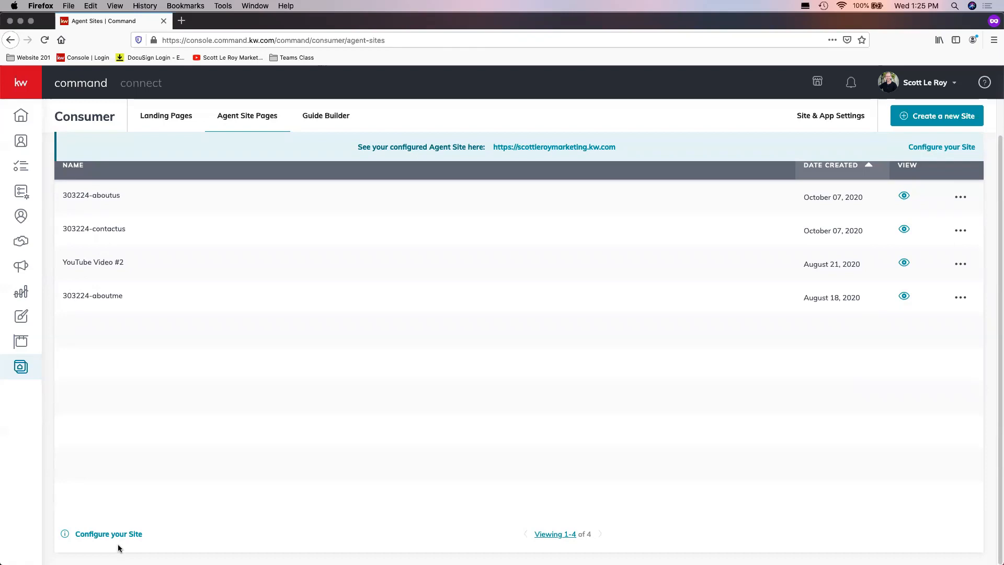
- Configure the site with 'I want to use the new KW Agent Sites' as provider
left_click(941, 158)
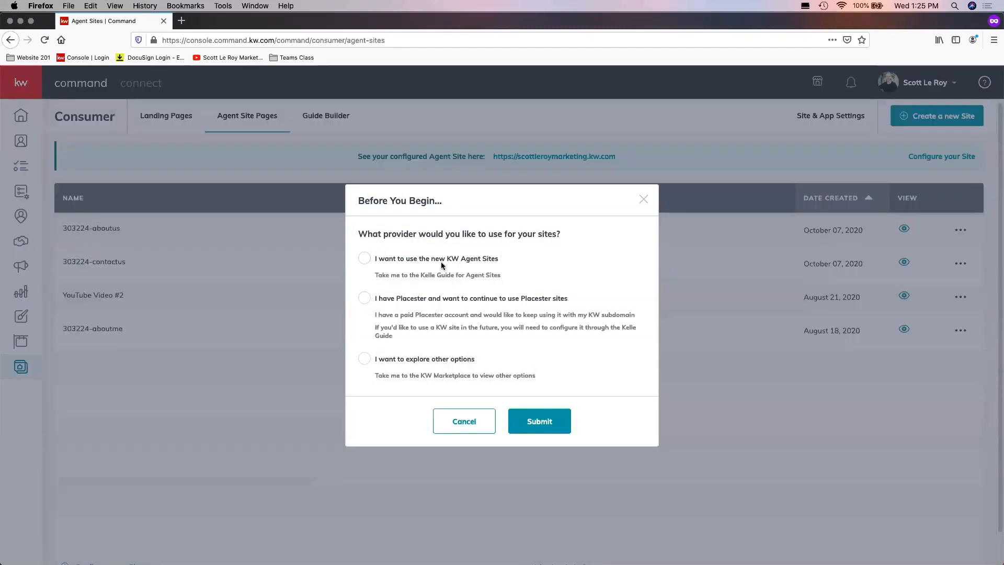
left_click(365, 264)
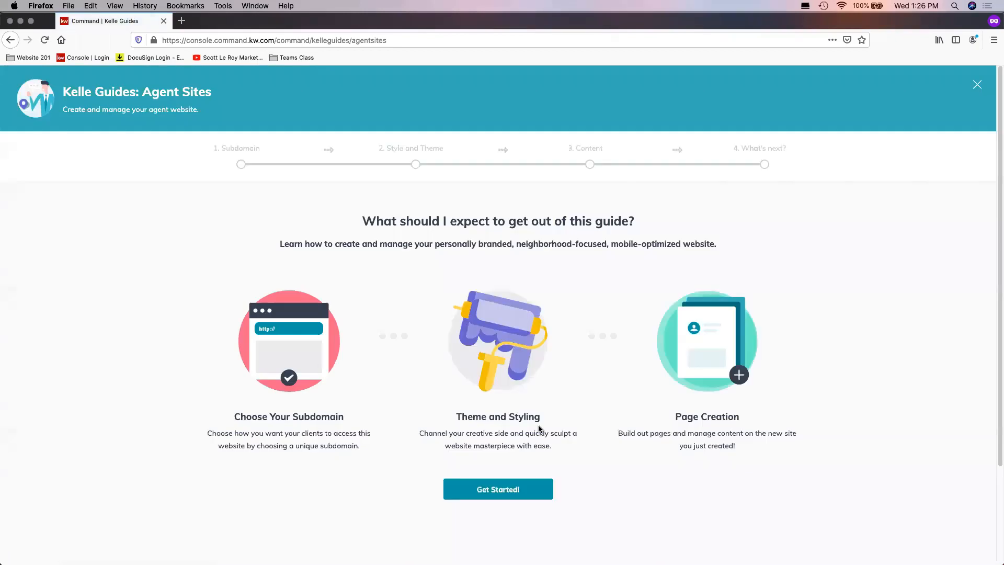
scroll(539, 429, "down", 1)
scroll(539, 426, "down", 3)
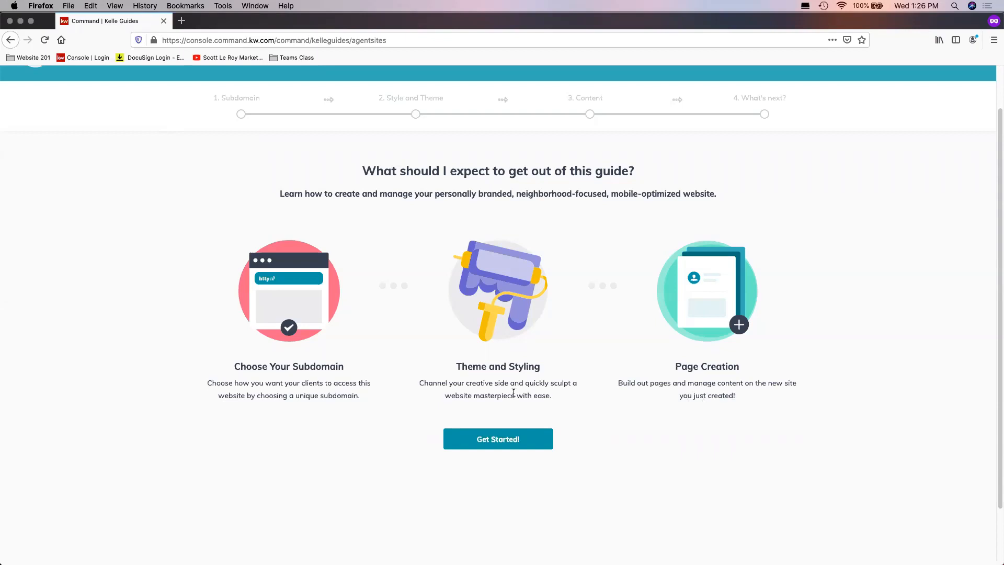
- Click Get Started! on the Agent Sites Kelle Guide intro page
left_click(504, 445)
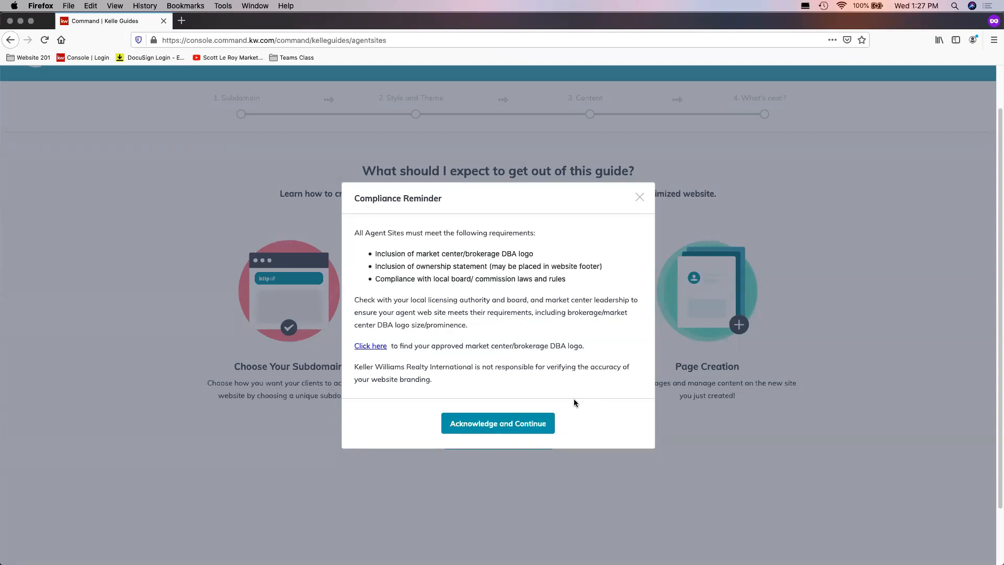
- Acknowledge the compliance reminder and check the Your Subdomain field on the next step
left_click(506, 426)
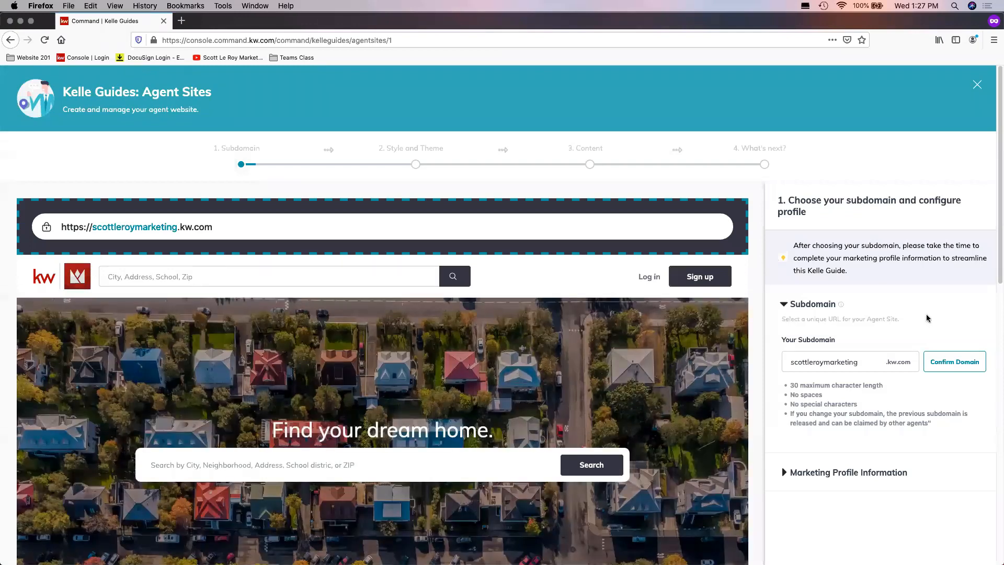
scroll(927, 317, "down", 2)
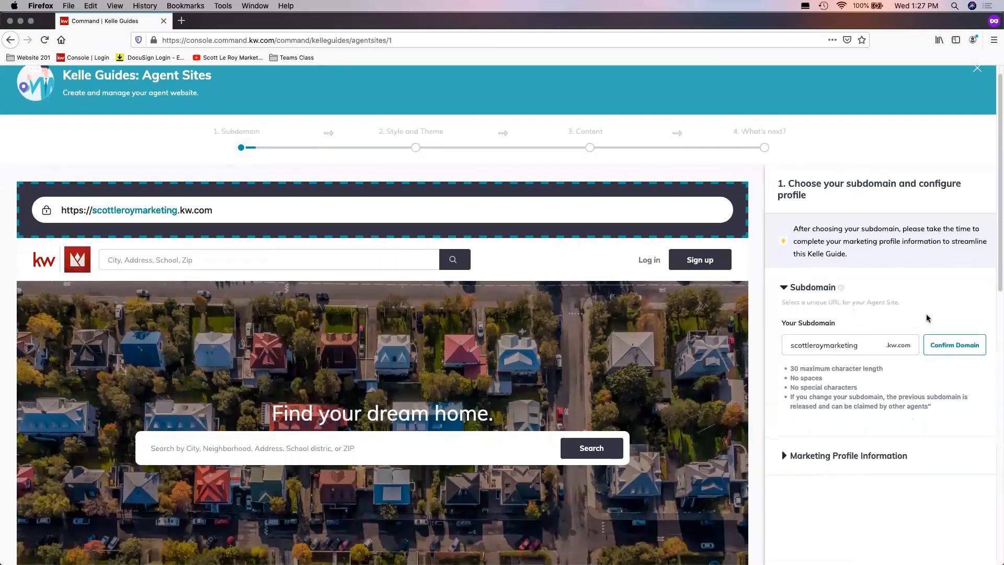
scroll(926, 318, "down", 1)
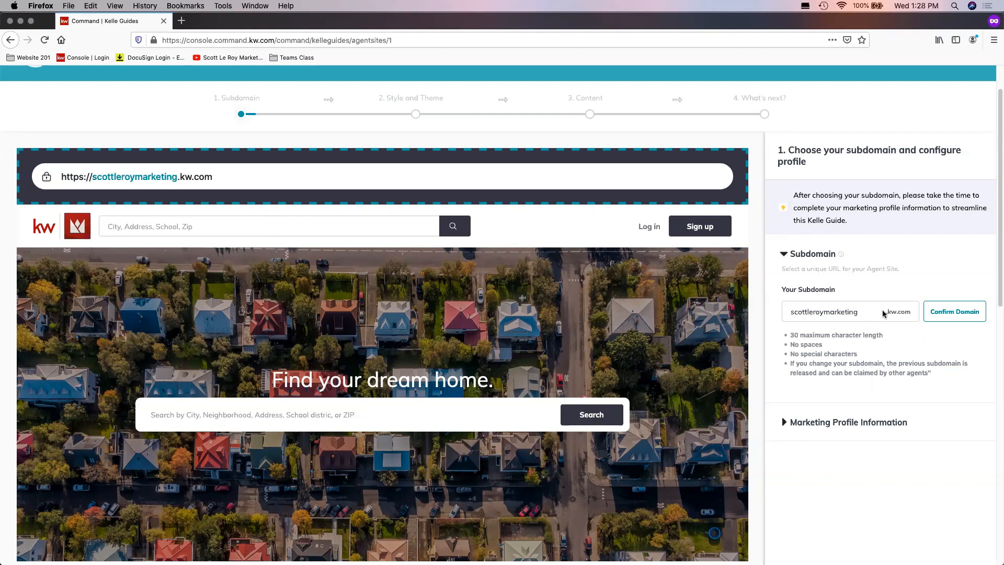
left_click(866, 312)
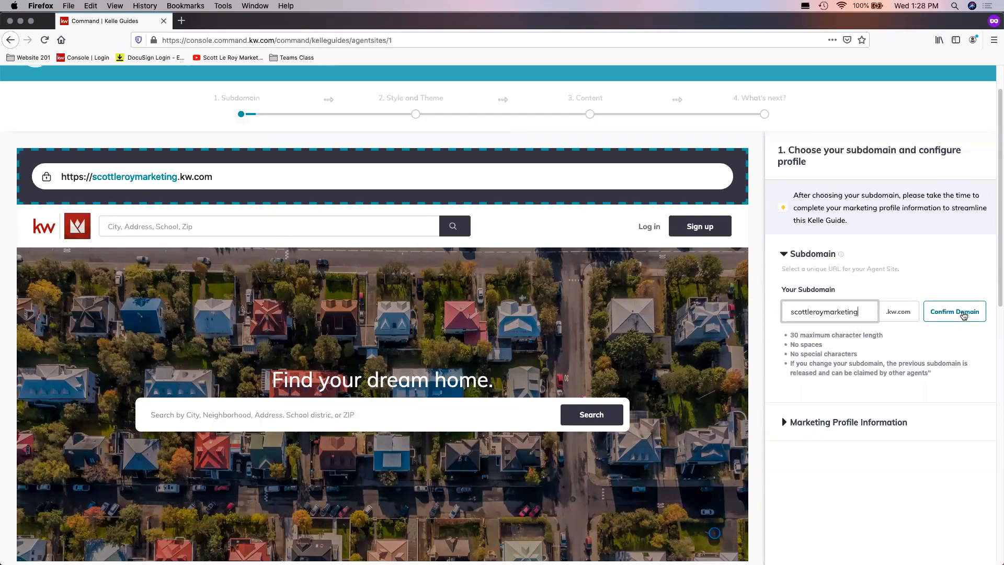
- Confirm the subdomain and expand the Marketing Profile Information section below it
left_click(956, 316)
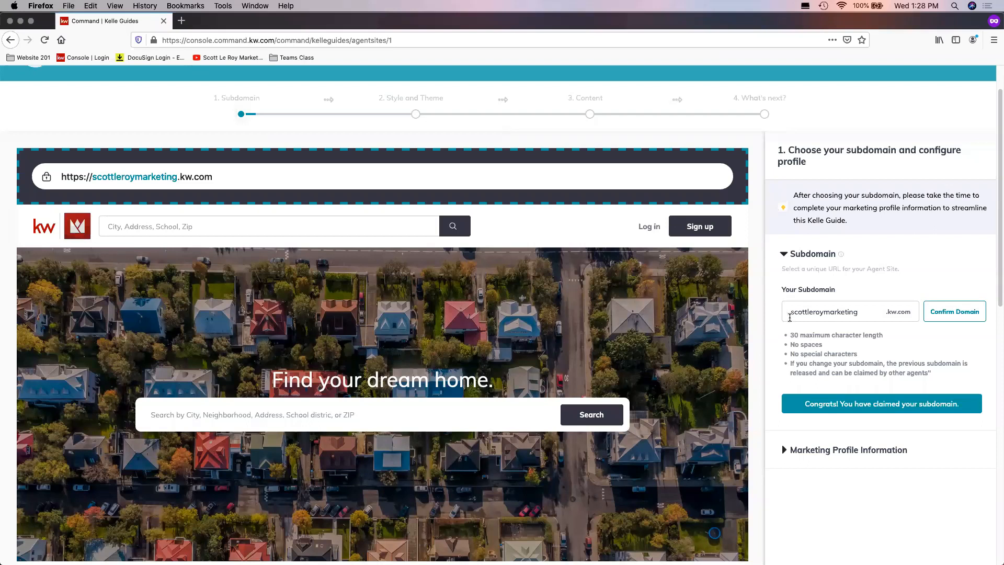
scroll(789, 317, "down", 2)
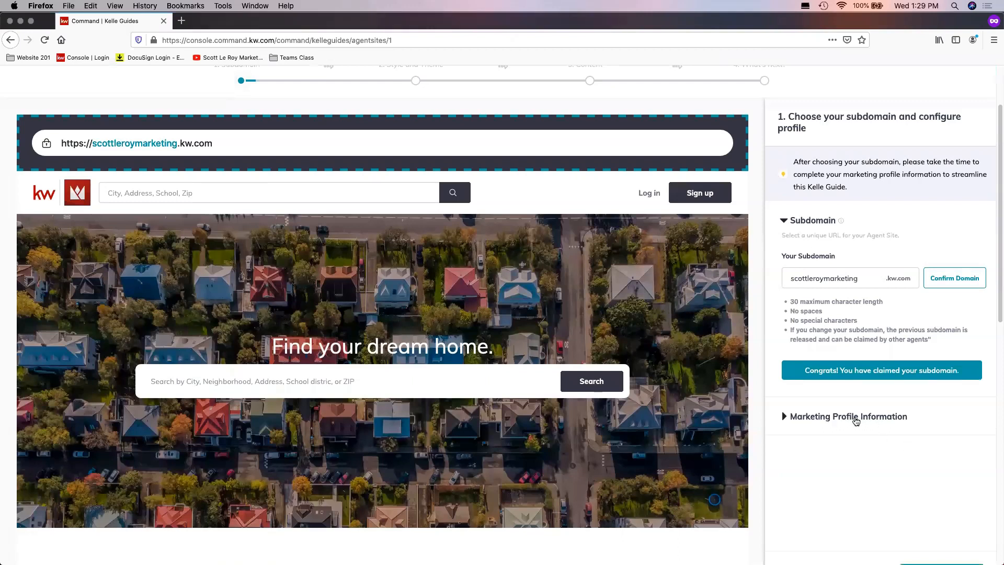
scroll(853, 419, "down", 1)
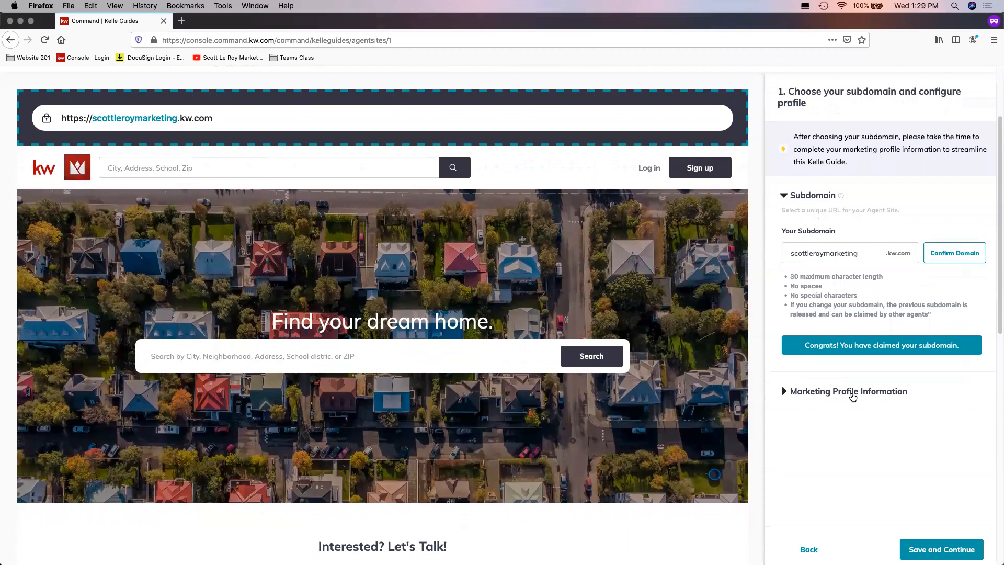
left_click(853, 396)
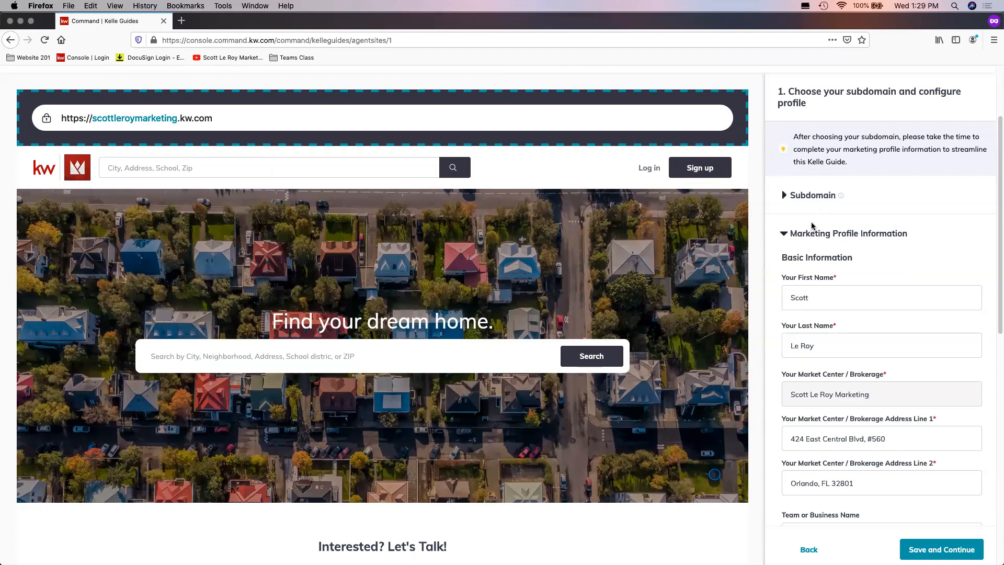
scroll(815, 227, "down", 1)
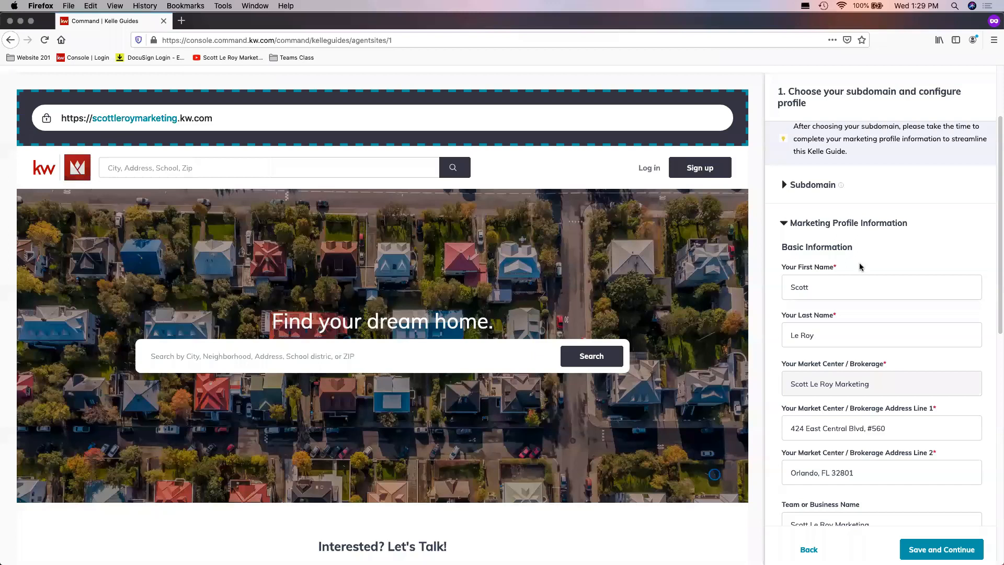
scroll(851, 259, "down", 3)
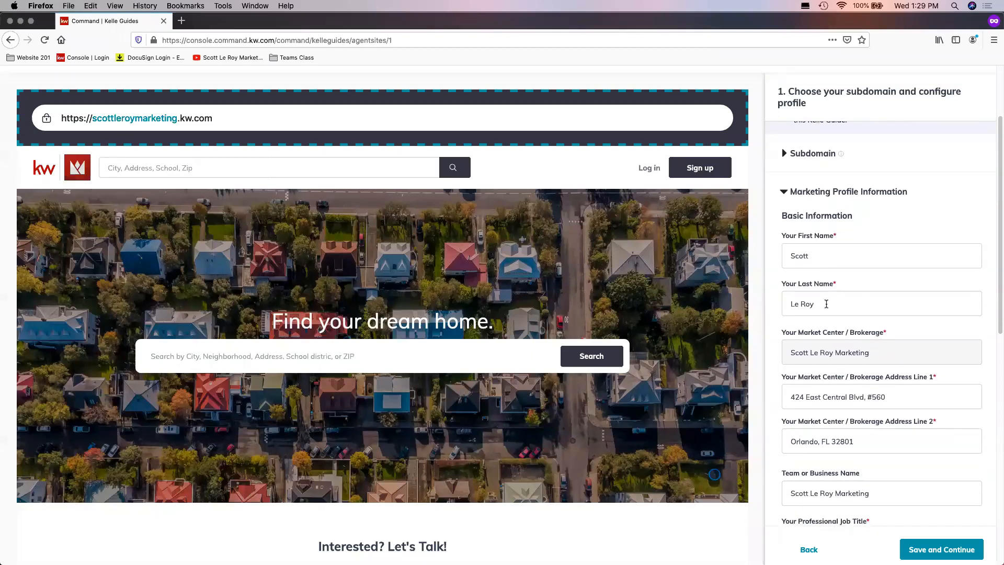
scroll(831, 298, "down", 5)
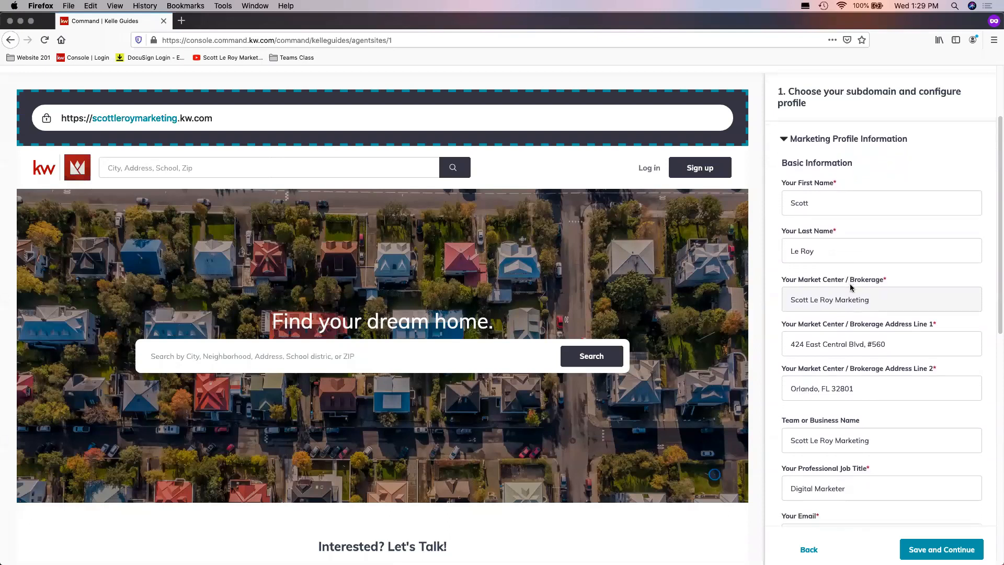
scroll(852, 288, "down", 1)
scroll(873, 291, "down", 2)
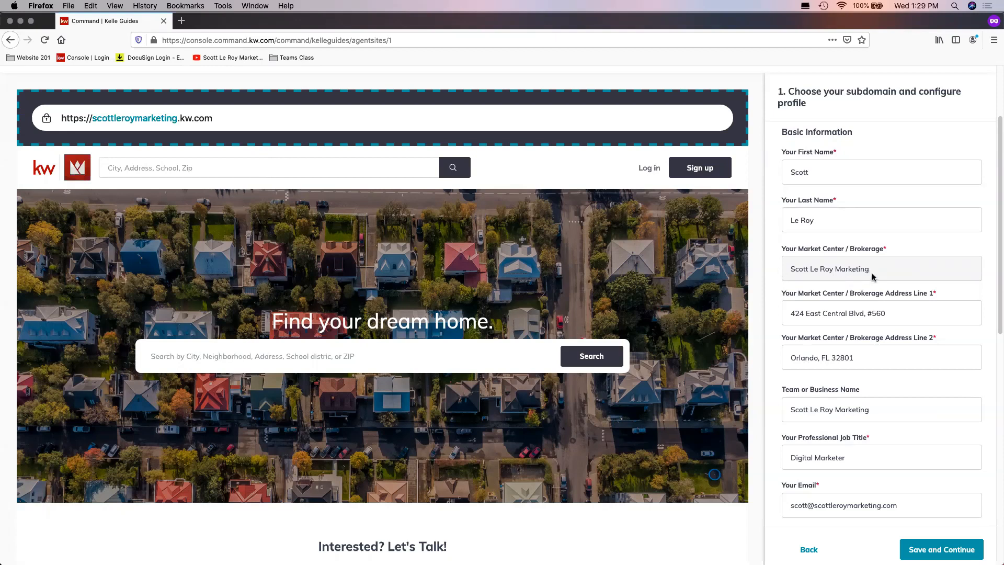
scroll(880, 271, "down", 2)
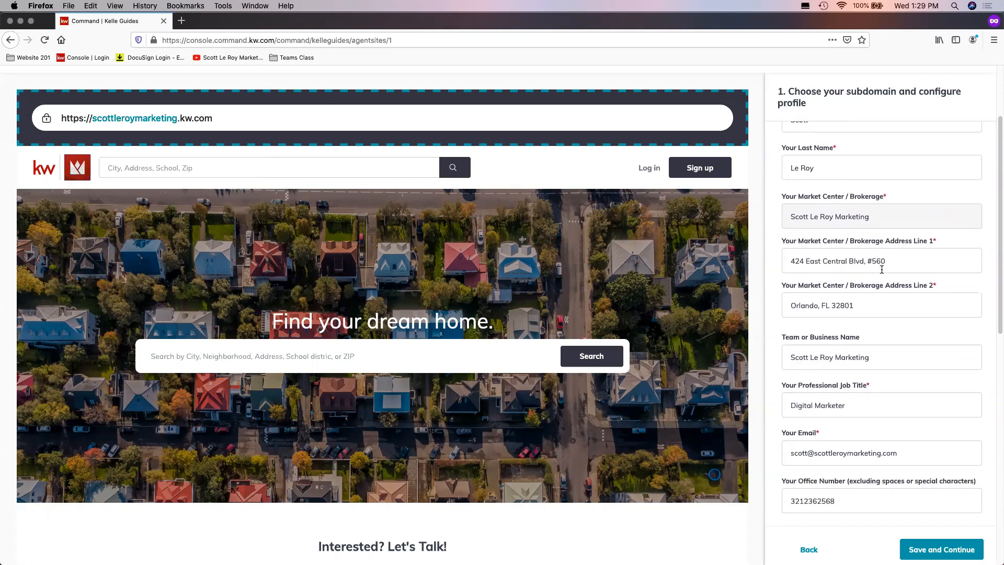
scroll(864, 272, "down", 1)
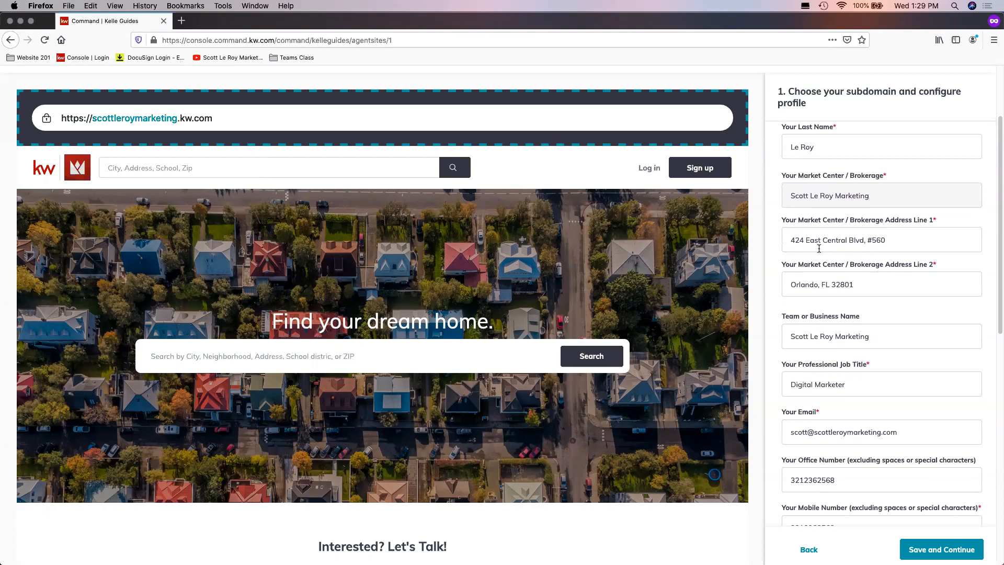
scroll(852, 276, "down", 1)
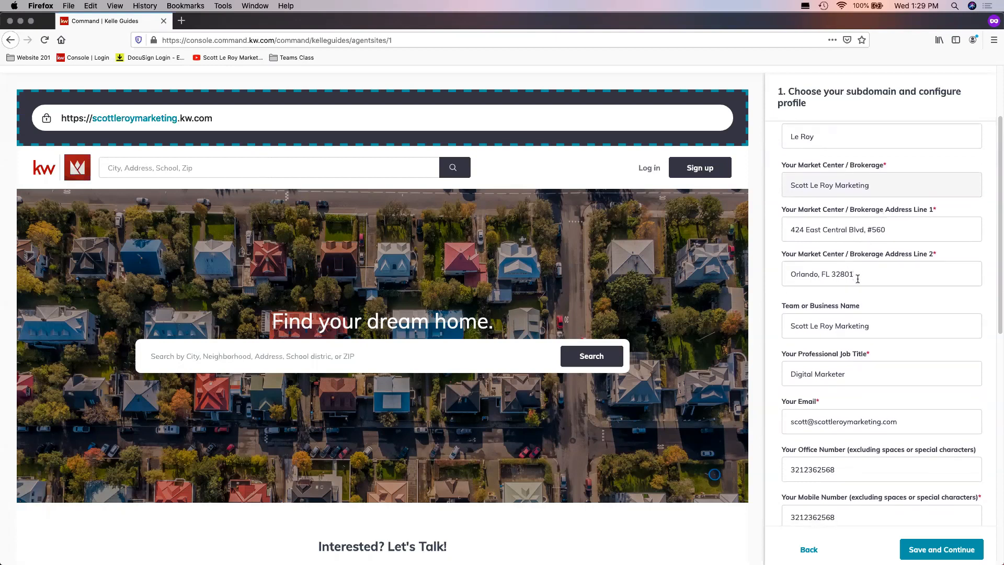
scroll(847, 277, "down", 1)
scroll(845, 279, "down", 3)
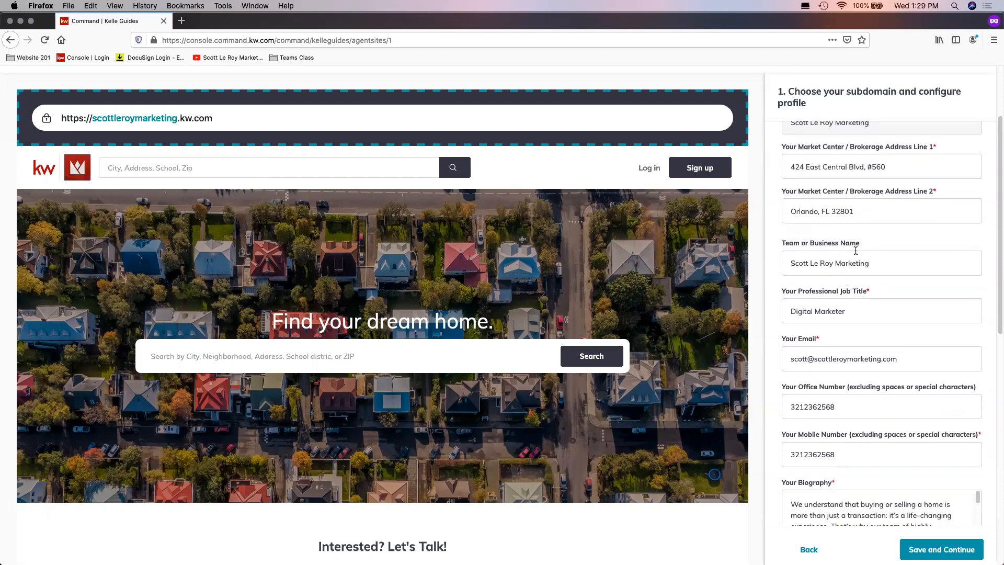
- Copy the agent site's preview URL and load it in a new private Firefox tab
left_click_drag(243, 118, 37, 115)
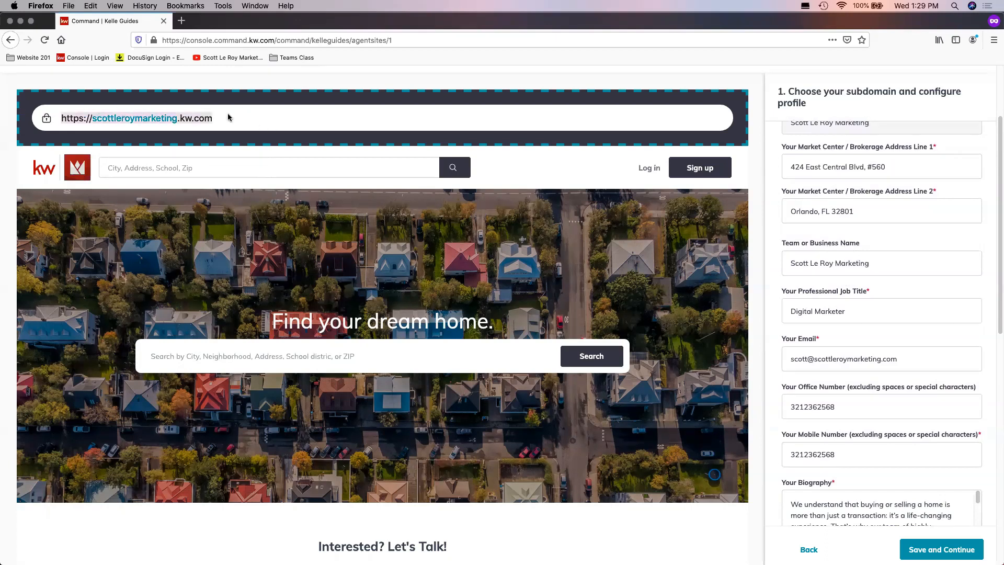
key("super+t")
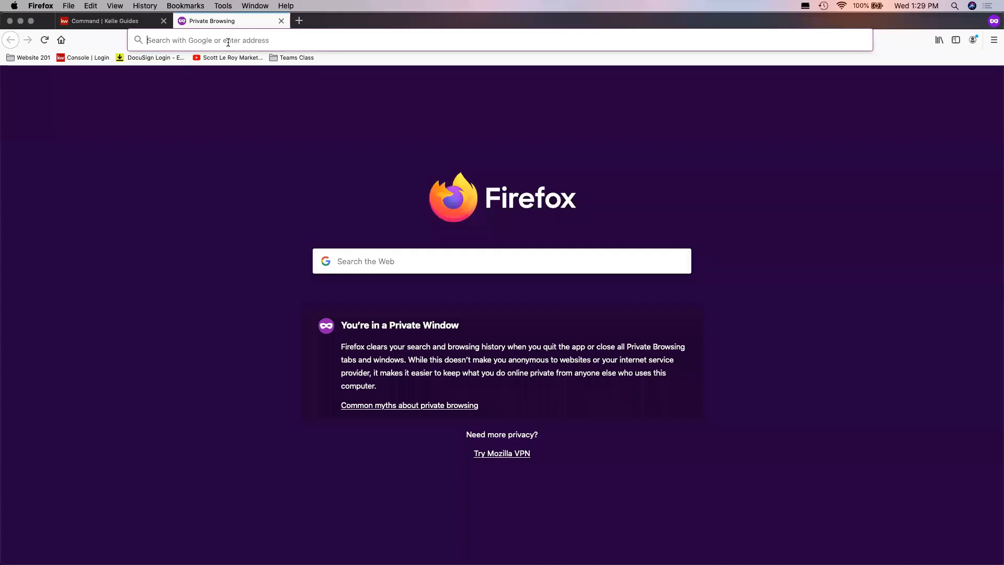
left_click(110, 22)
right_click(147, 116)
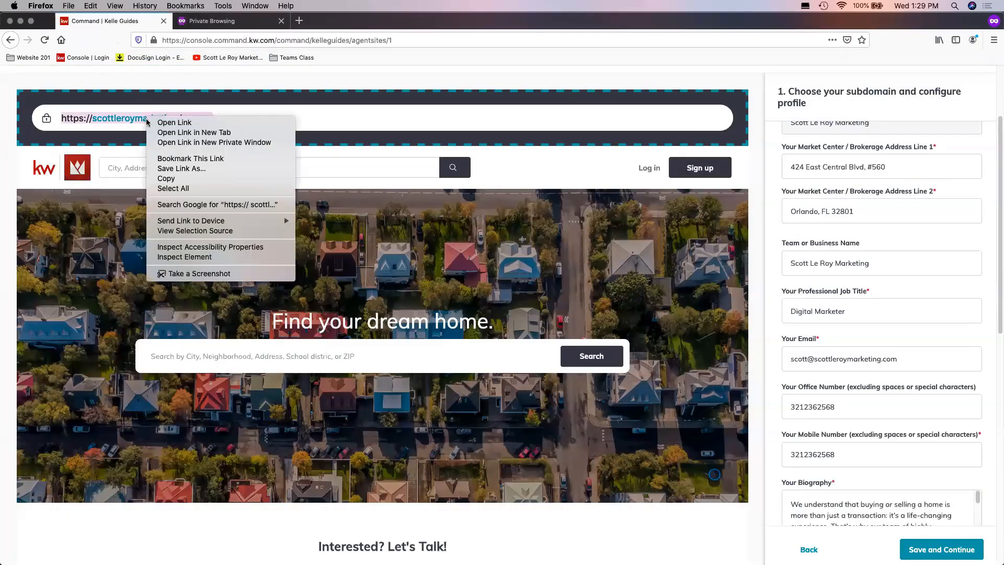
left_click(173, 179)
left_click(215, 21)
right_click(197, 50)
left_click(213, 82)
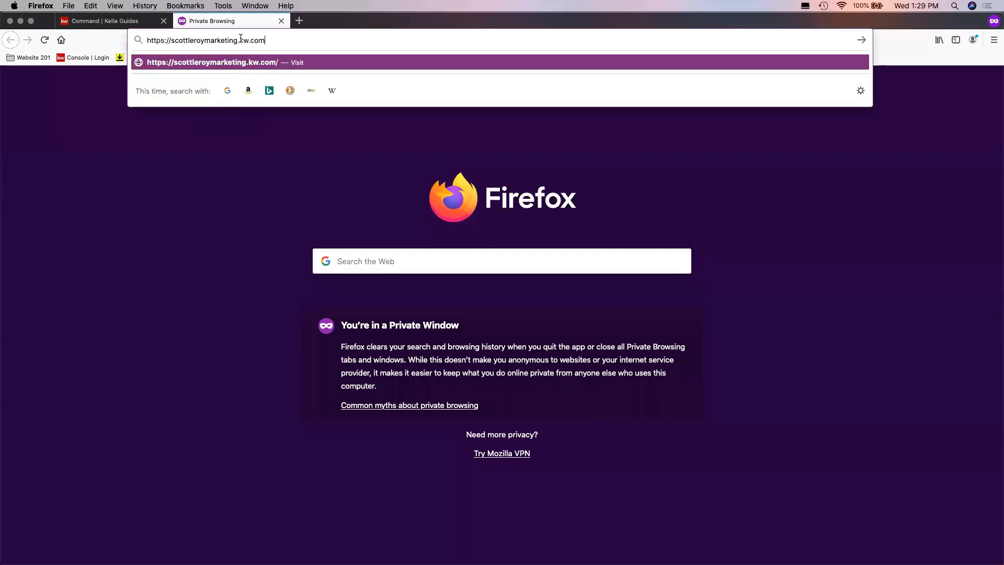
key("Return")
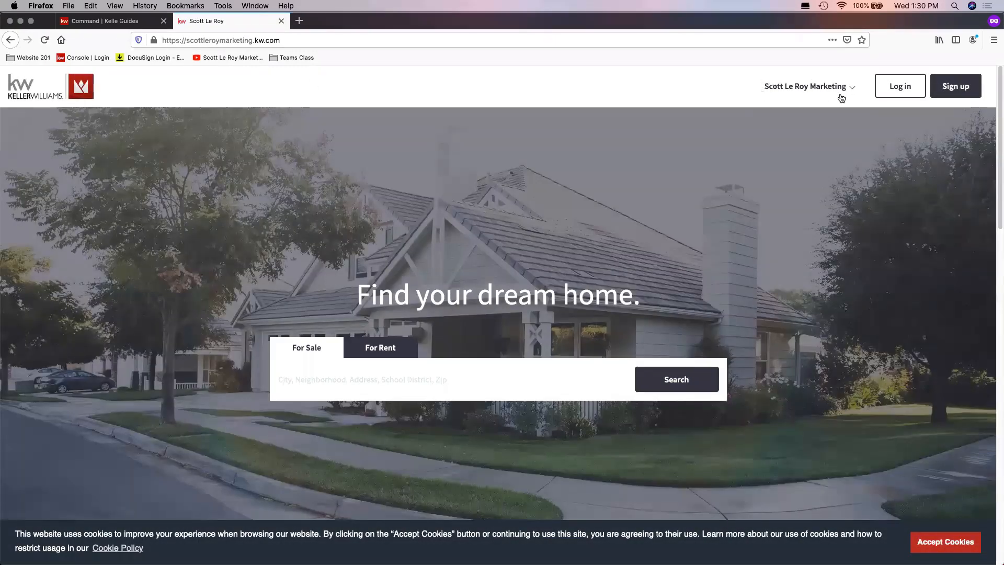
- Open and close the live site's agent menu, then go back to the Kelle Guides tab
left_click(840, 88)
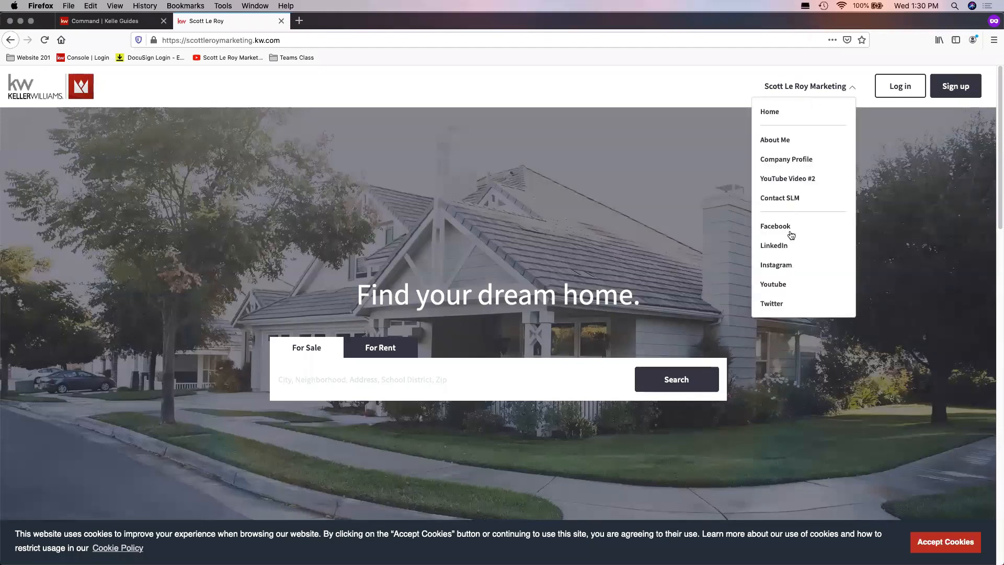
left_click(809, 88)
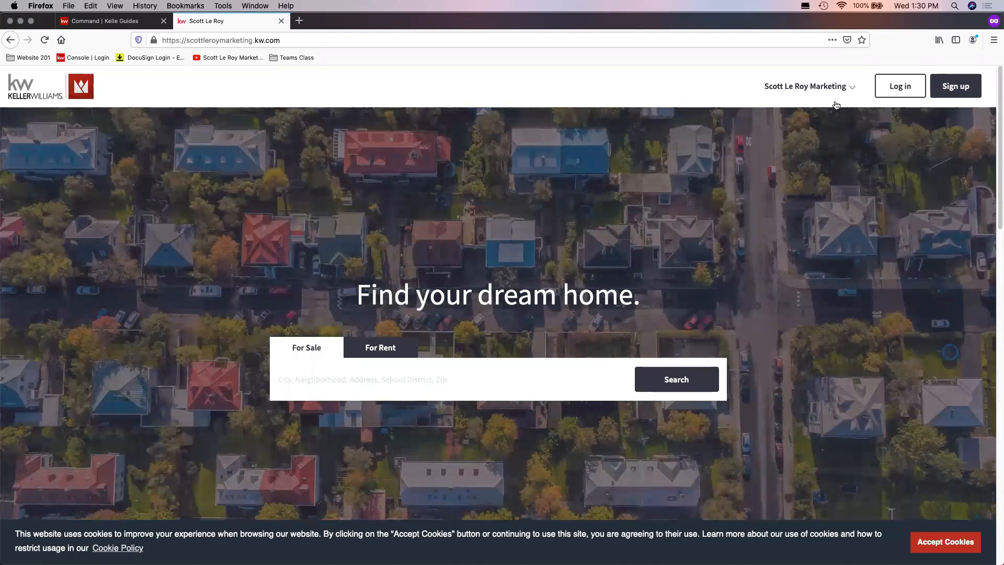
left_click(114, 26)
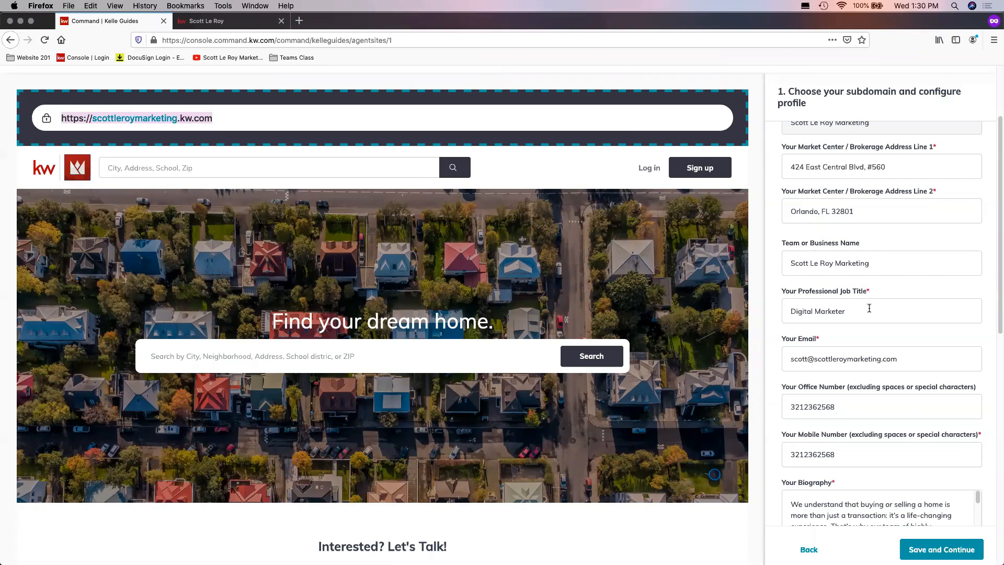
scroll(869, 307, "down", 1)
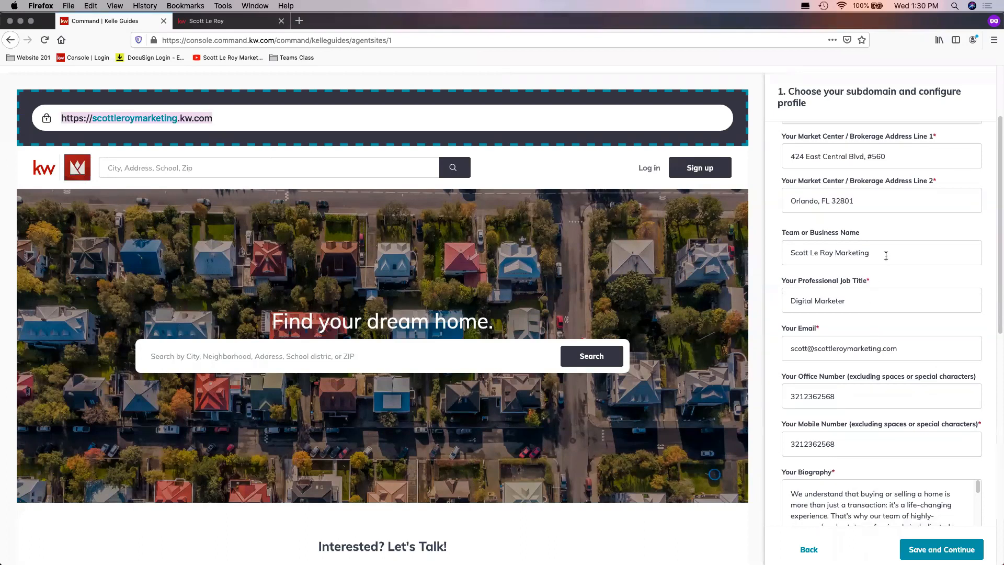
left_click(878, 291)
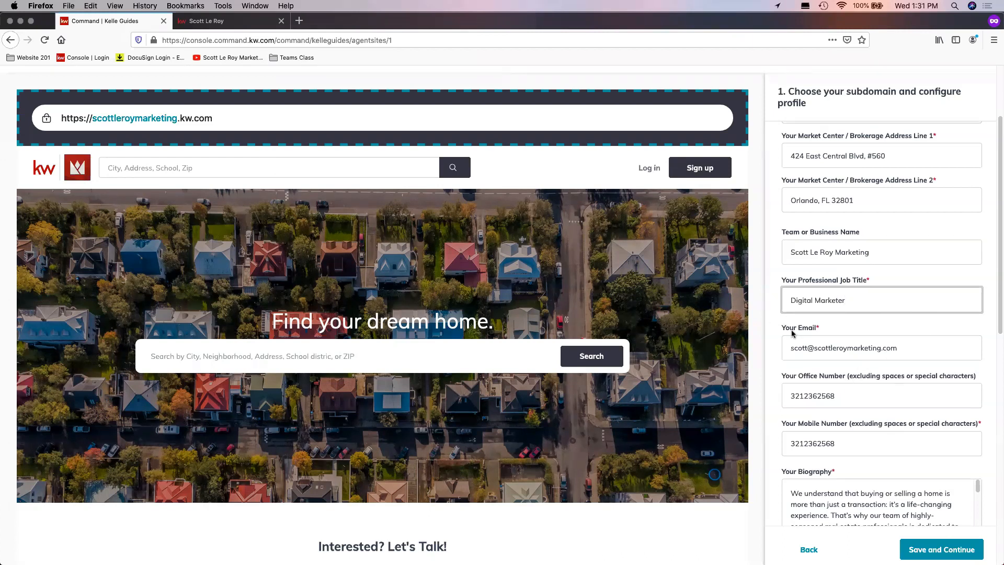
scroll(823, 334, "down", 2)
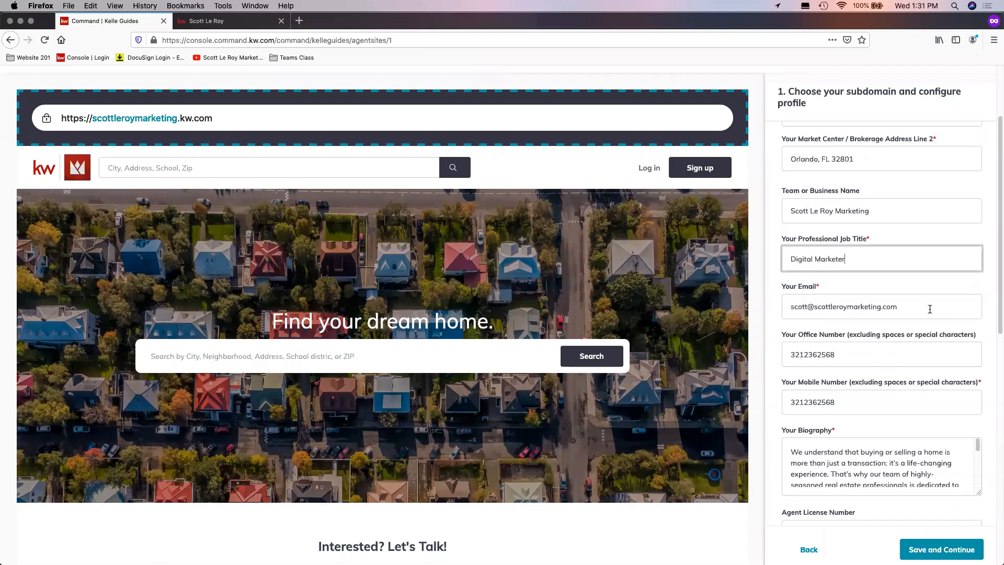
scroll(928, 308, "down", 1)
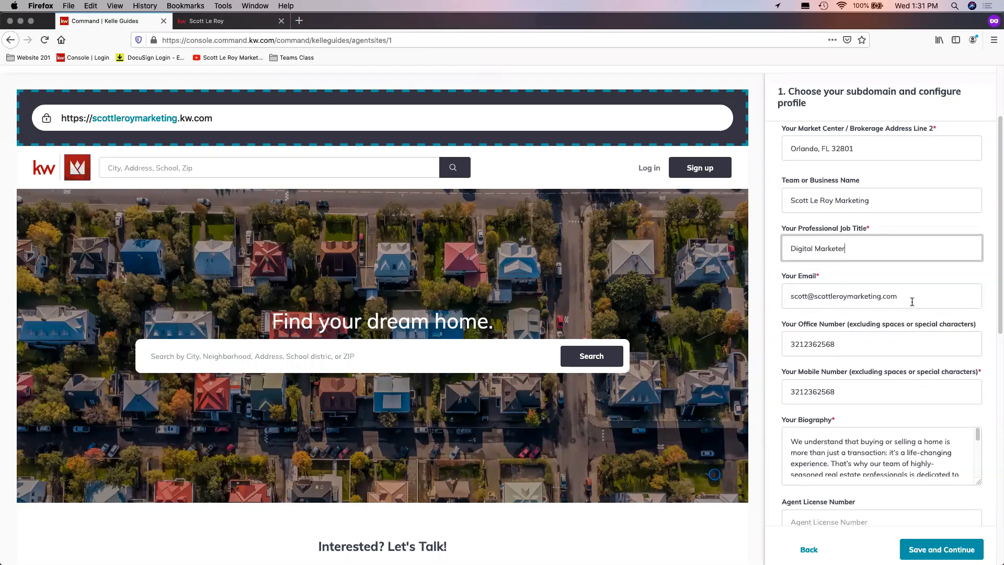
scroll(909, 309, "down", 1)
scroll(909, 312, "down", 3)
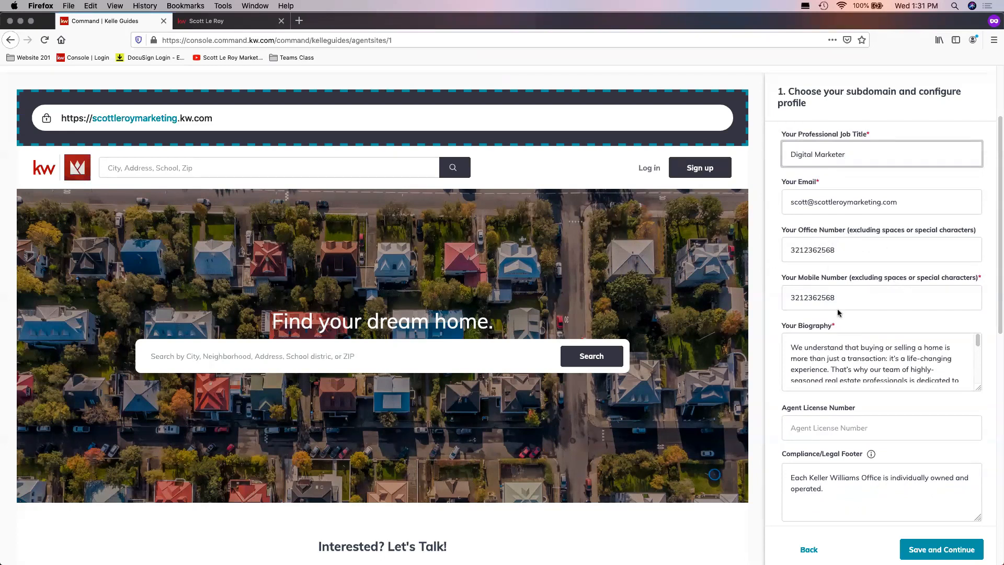
scroll(852, 304, "down", 2)
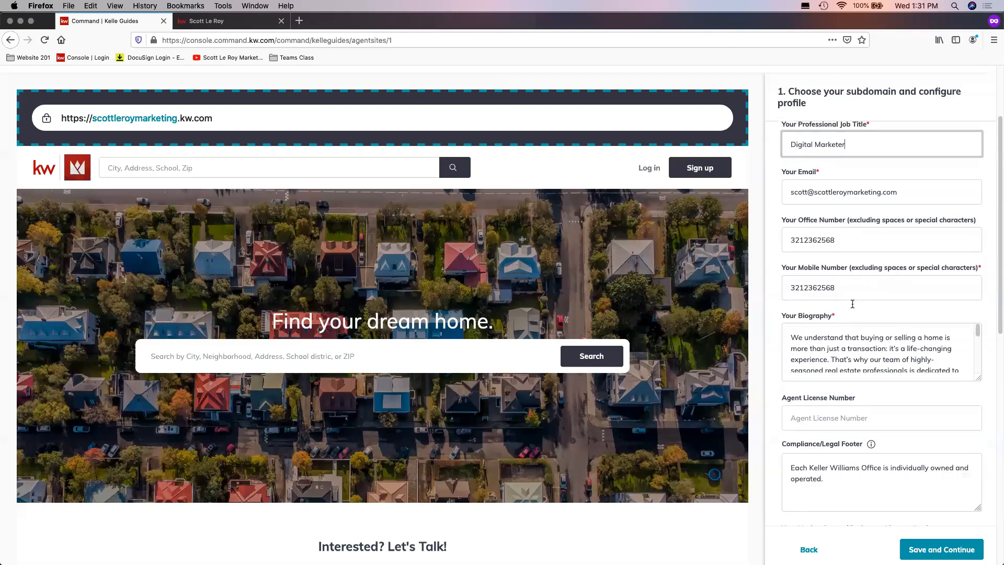
scroll(850, 304, "down", 4)
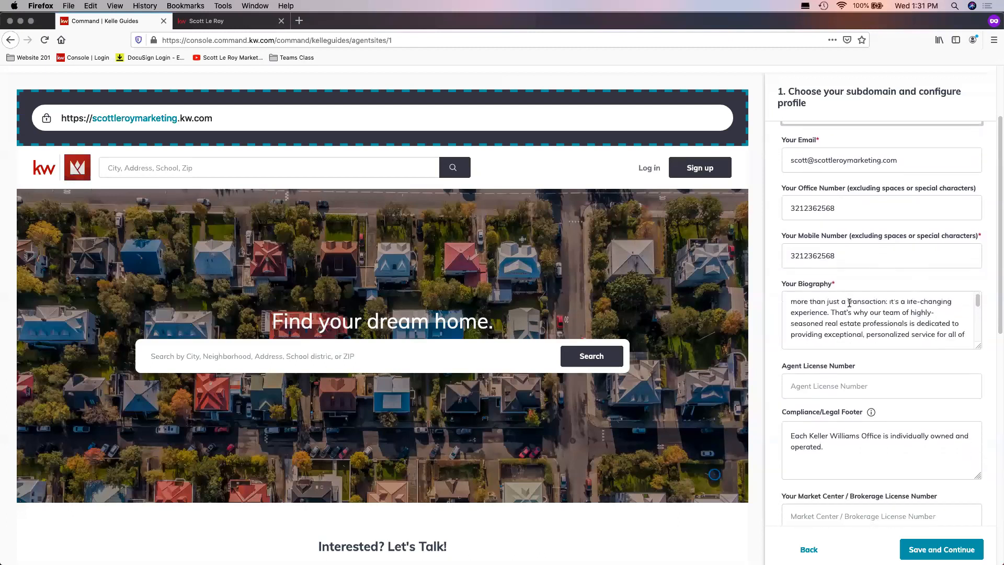
scroll(852, 324, "down", 3)
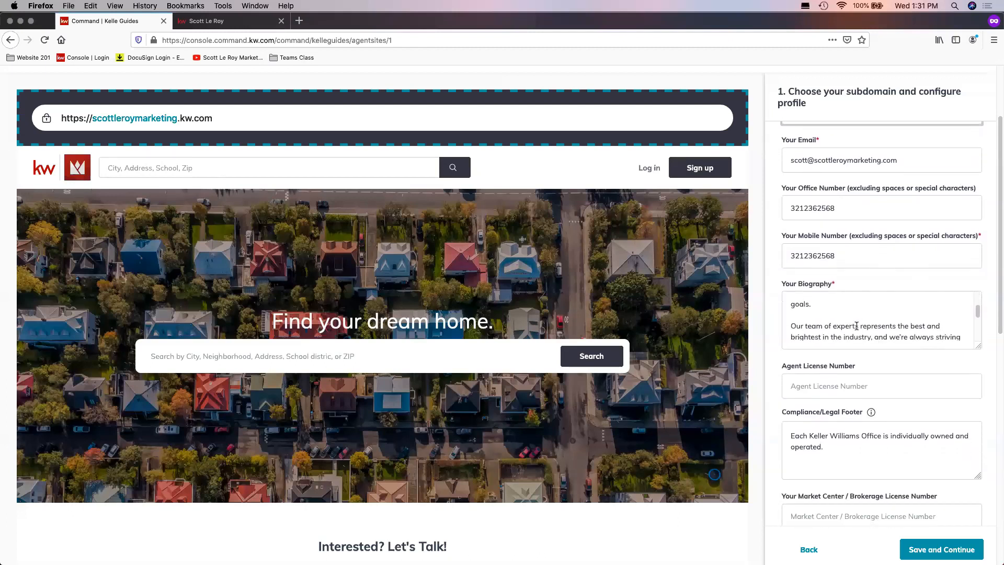
scroll(798, 323, "up", 2)
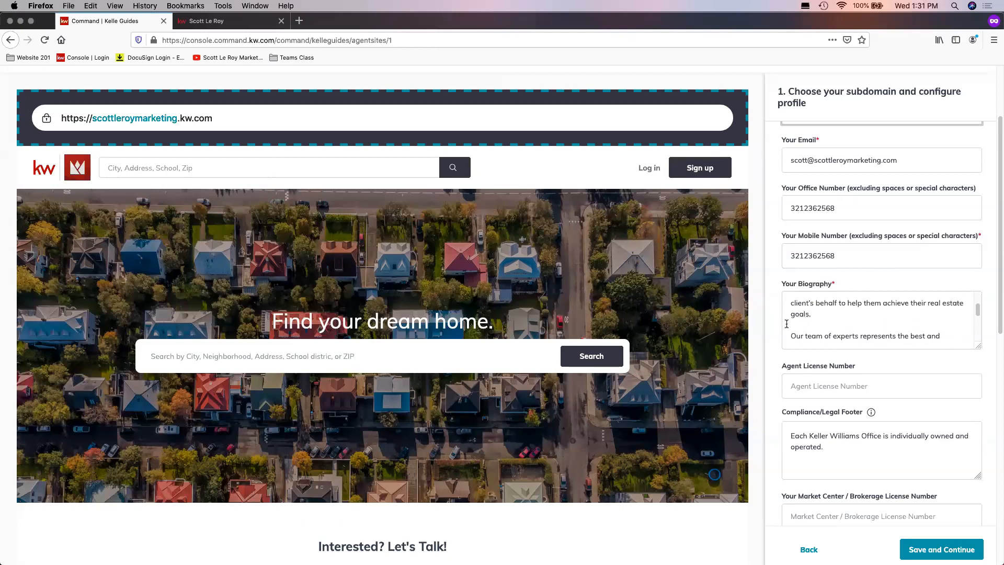
scroll(831, 321, "down", 5)
scroll(846, 321, "down", 5)
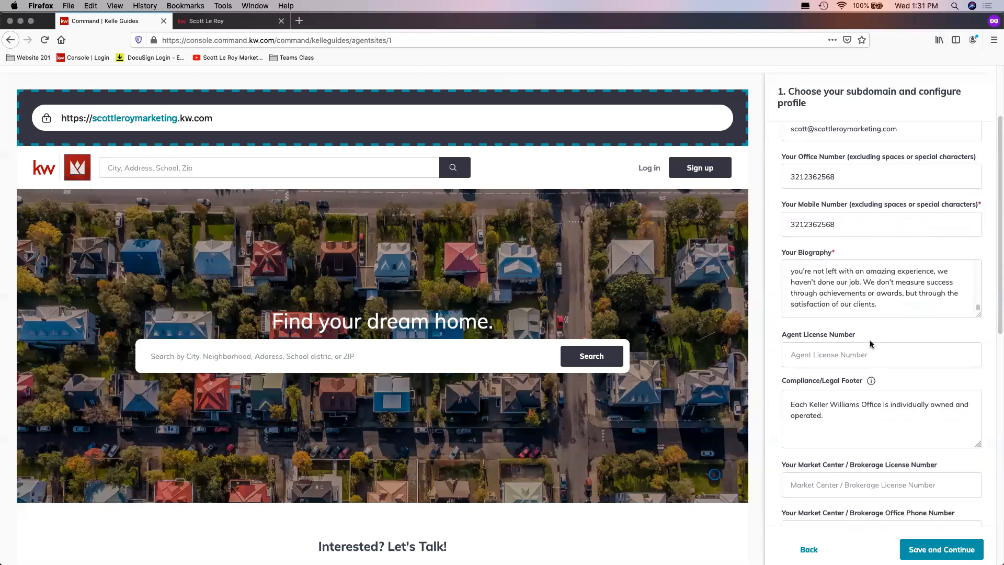
scroll(865, 349, "down", 3)
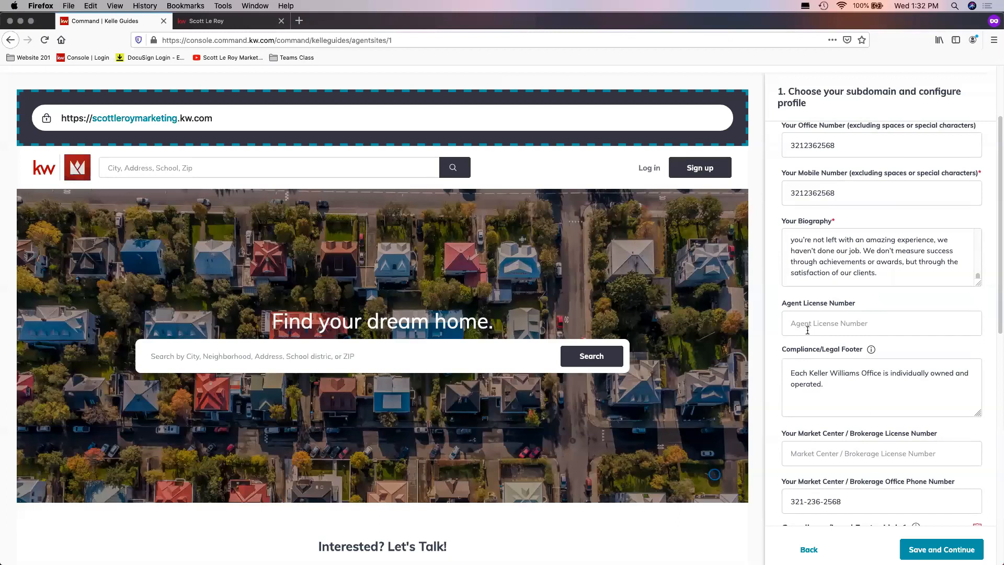
scroll(807, 333, "down", 2)
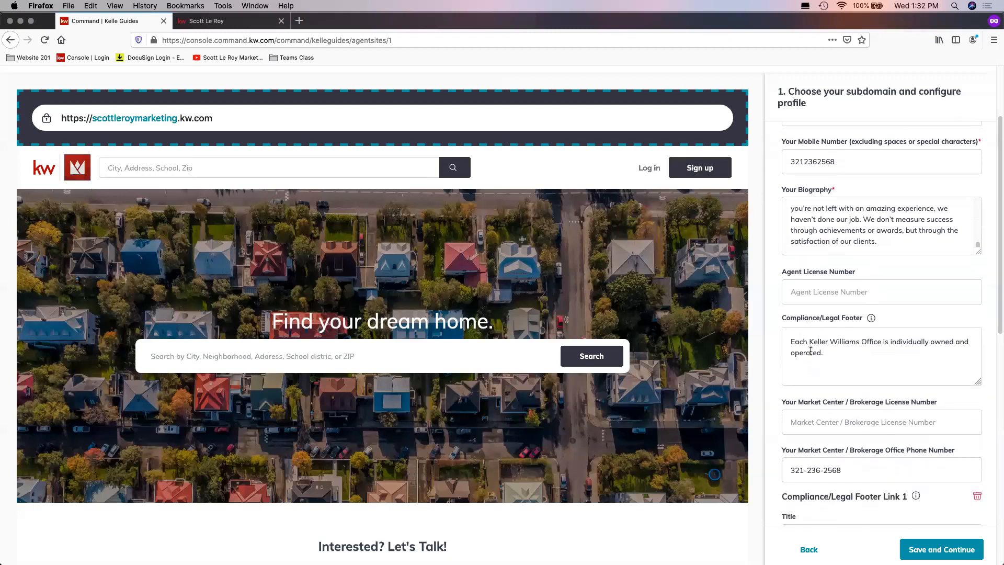
scroll(816, 354, "down", 3)
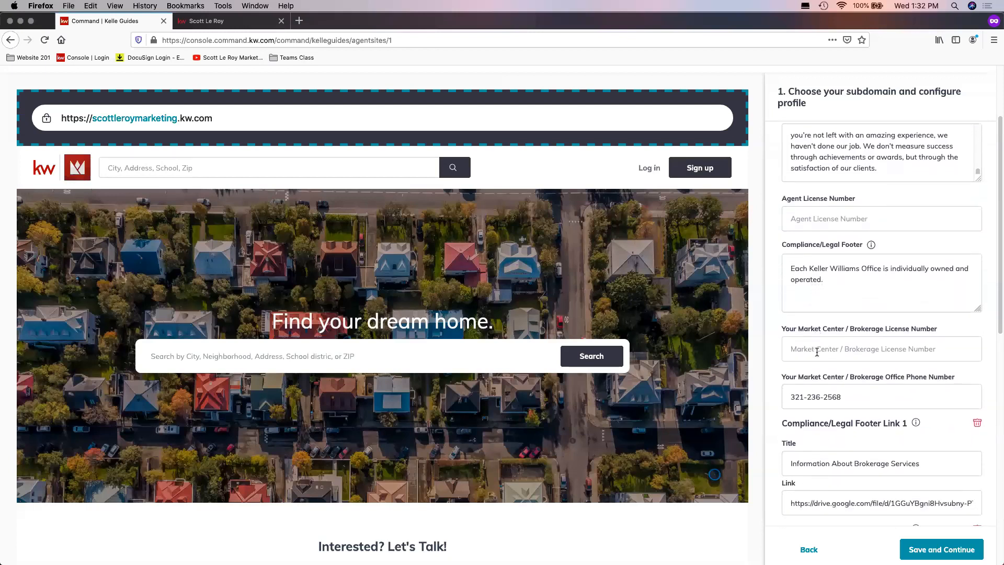
scroll(817, 351, "down", 1)
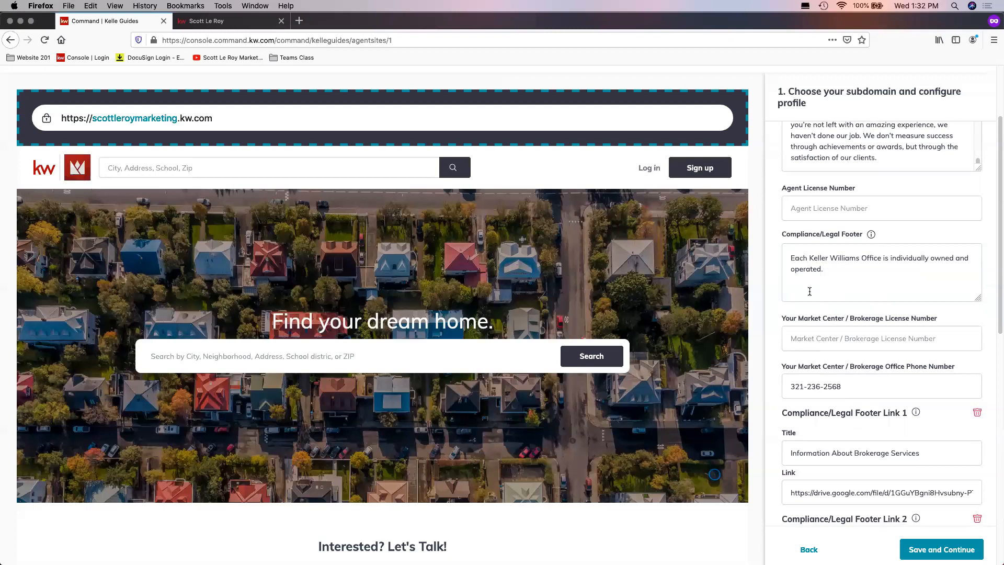
scroll(806, 337, "down", 1)
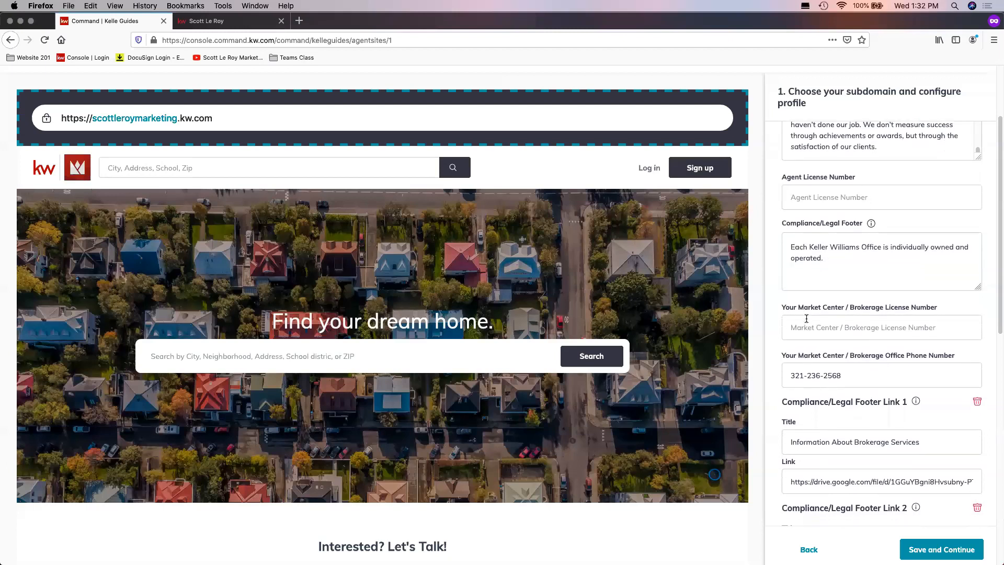
scroll(806, 319, "down", 2)
scroll(806, 309, "down", 5)
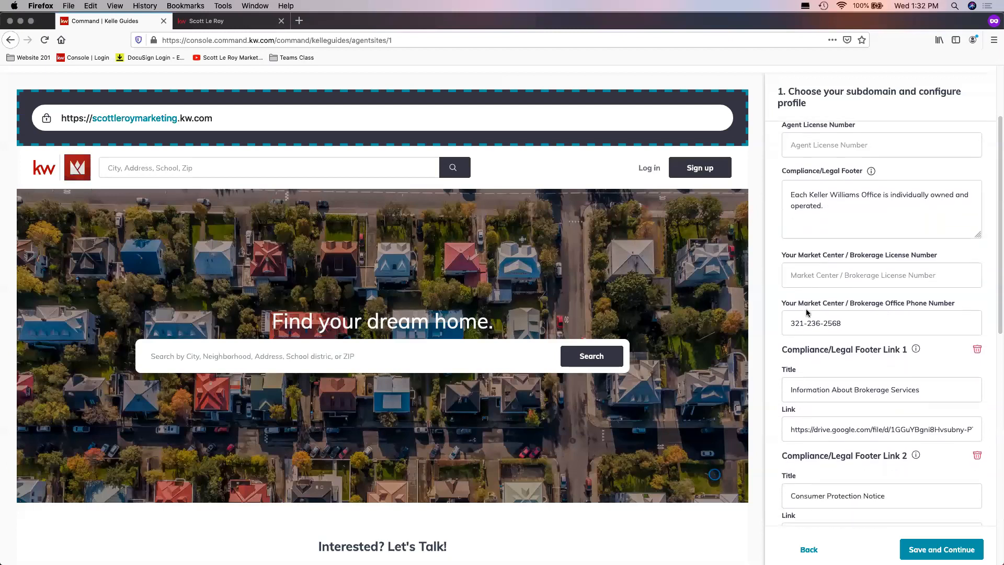
scroll(807, 312, "down", 8)
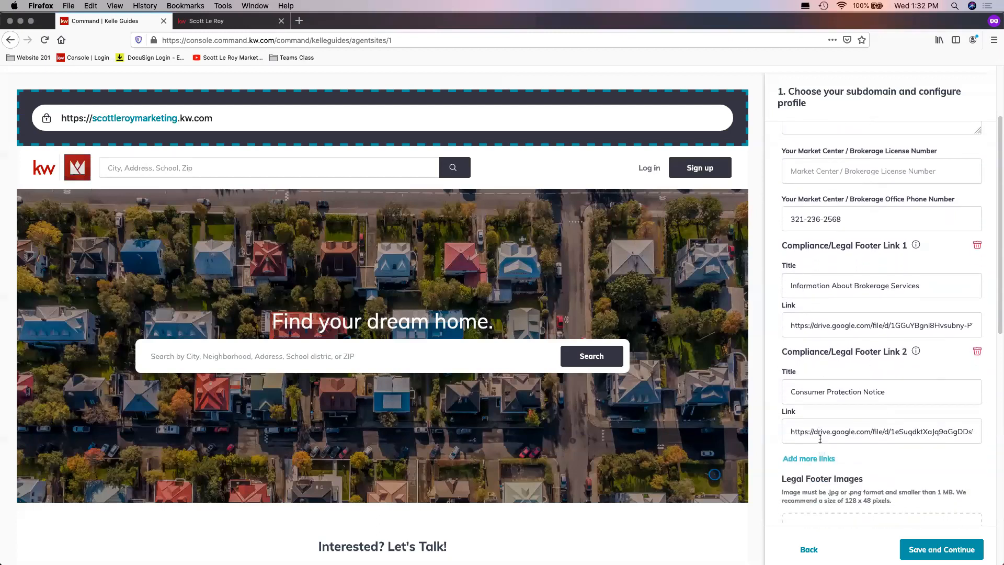
scroll(820, 438, "down", 4)
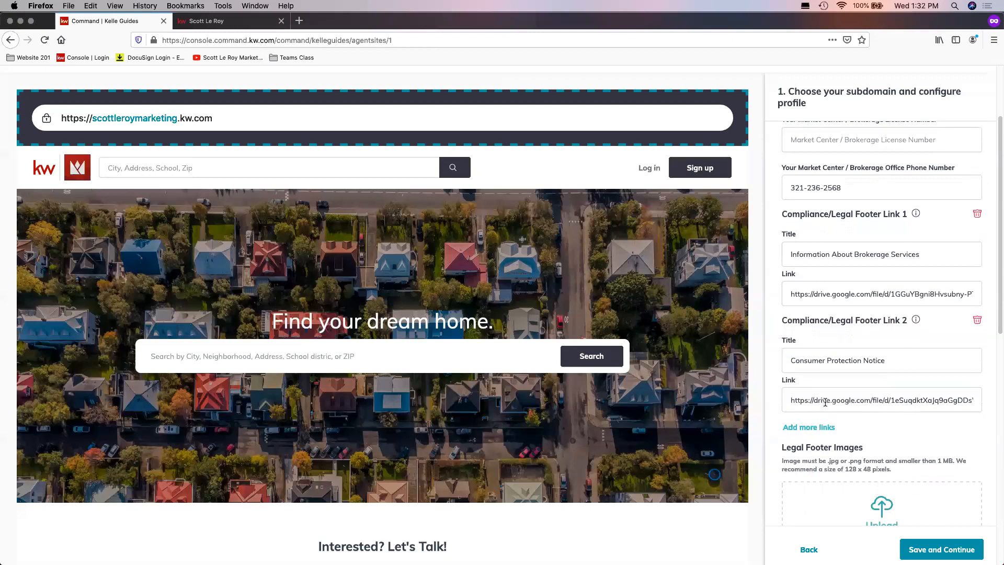
scroll(825, 400, "down", 9)
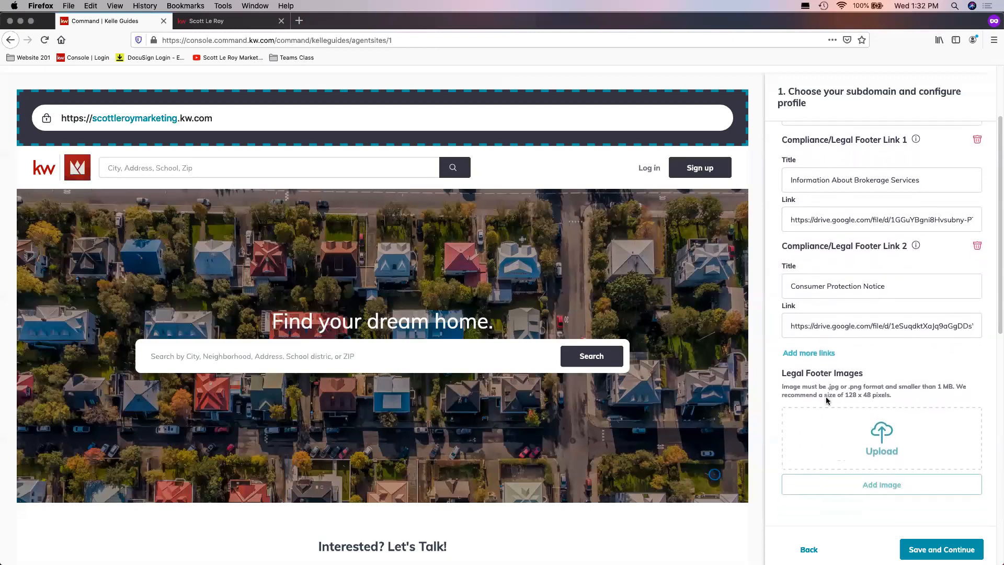
scroll(827, 397, "down", 3)
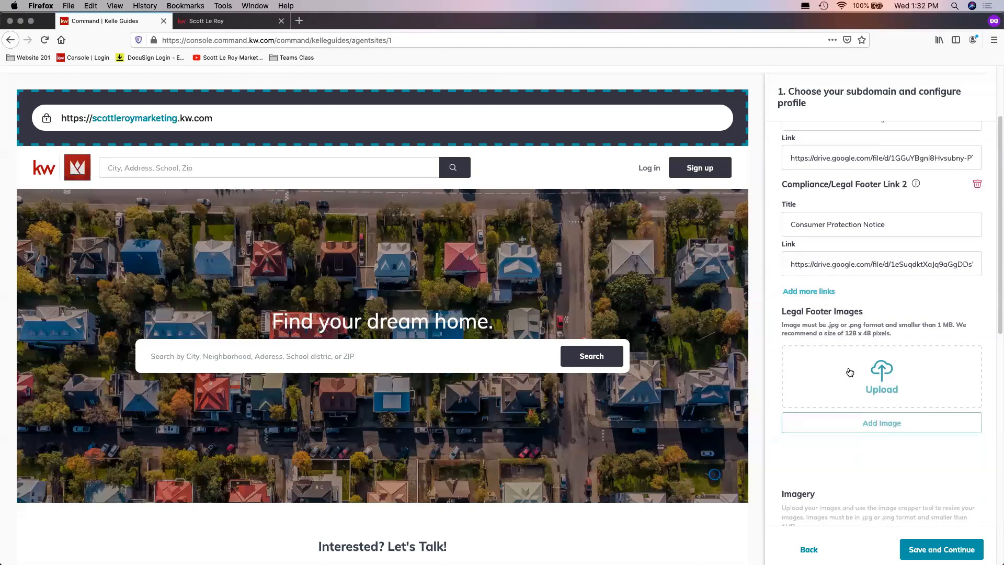
scroll(825, 372, "down", 6)
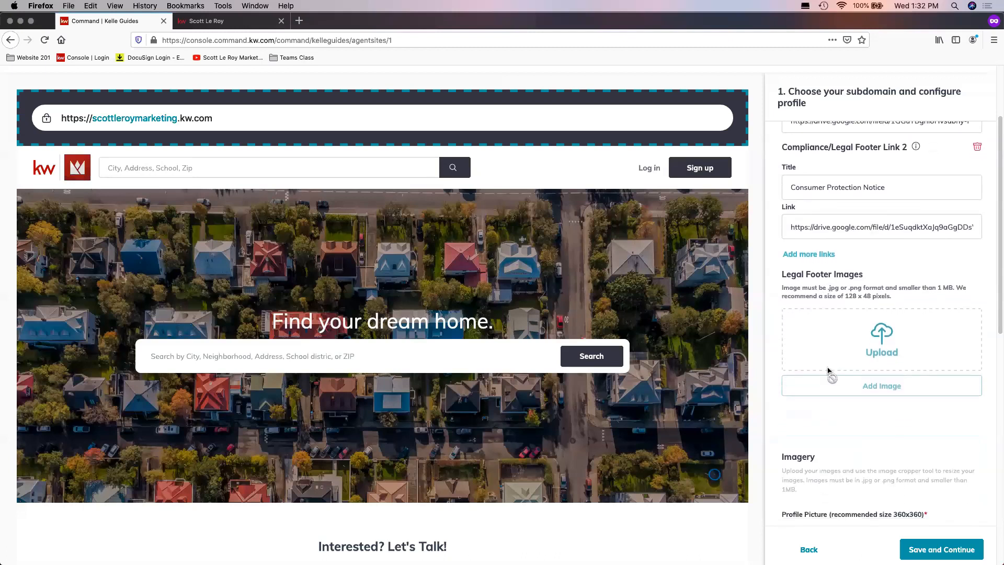
scroll(828, 366, "down", 15)
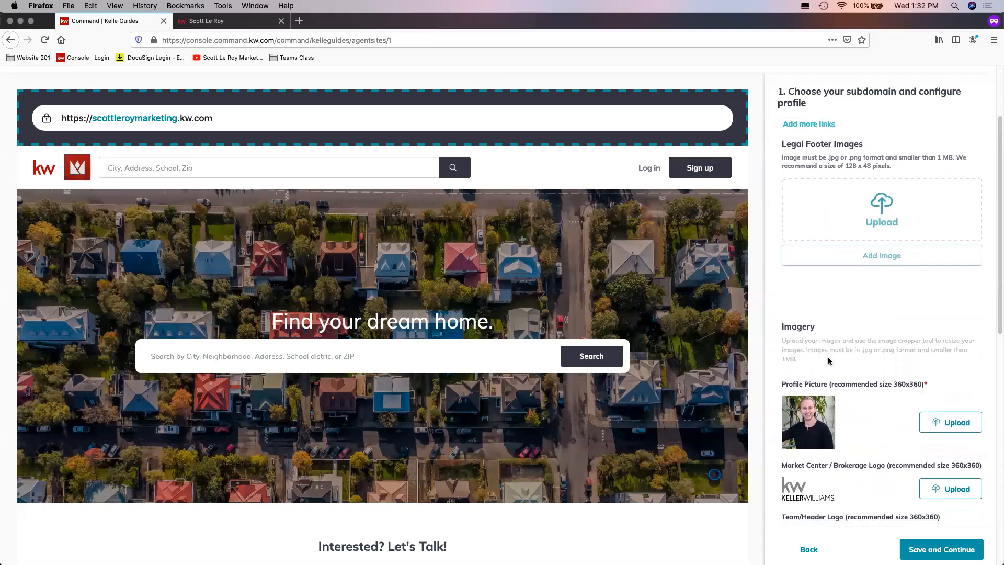
scroll(833, 361, "down", 6)
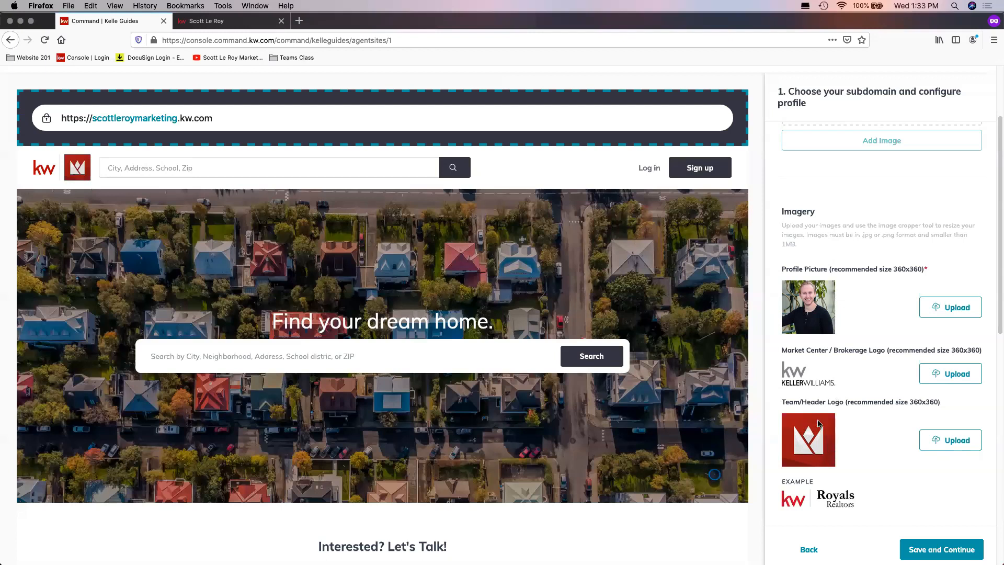
scroll(838, 450, "down", 3)
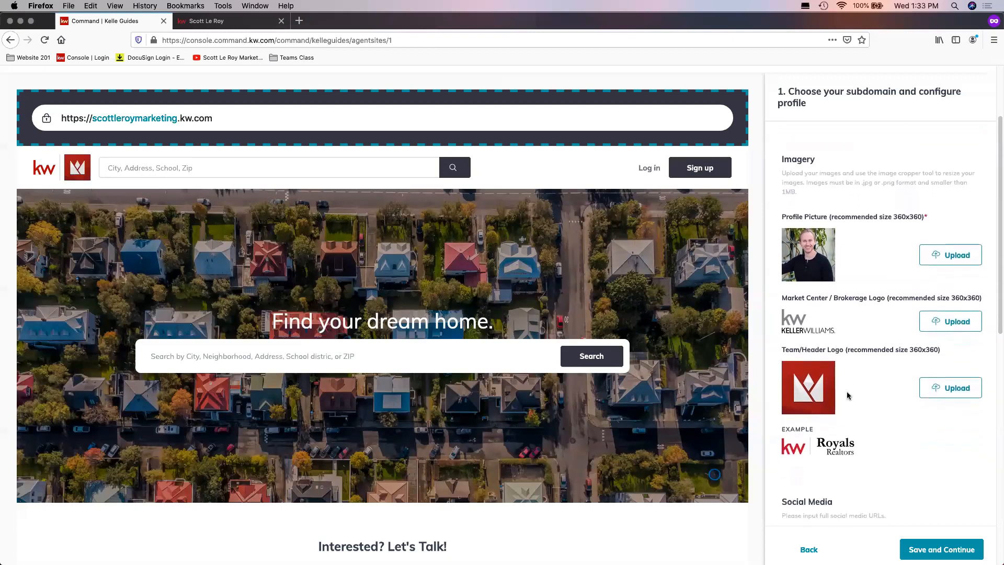
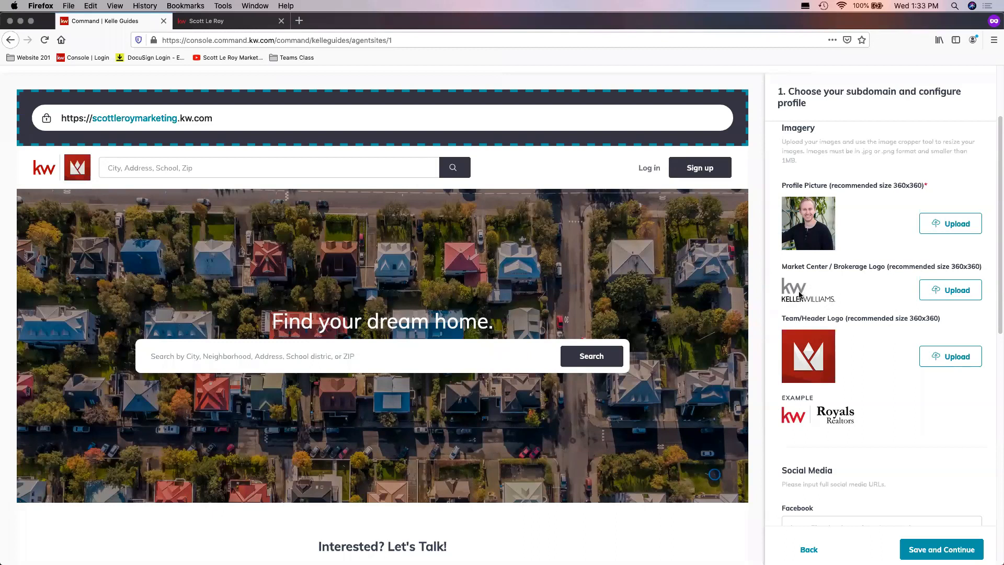
- Scroll down the marketing profile and check the Facebook link URL
scroll(803, 299, "down", 1)
scroll(861, 303, "down", 3)
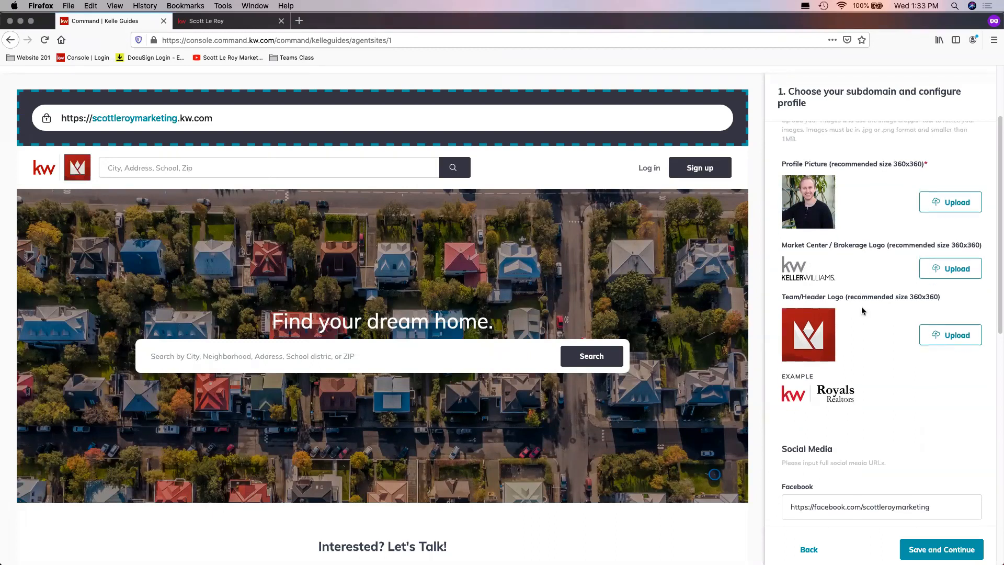
scroll(881, 301, "down", 4)
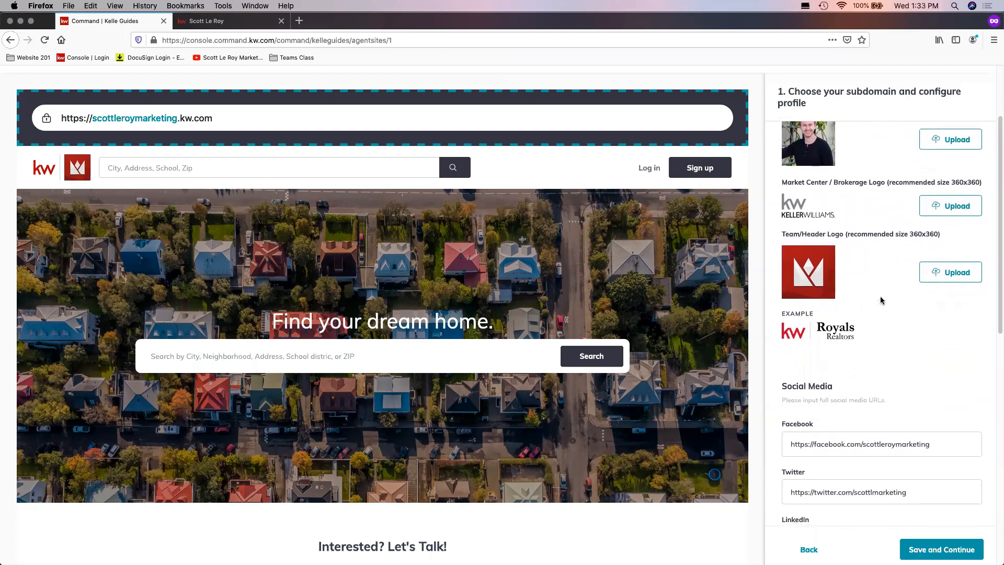
scroll(882, 299, "down", 6)
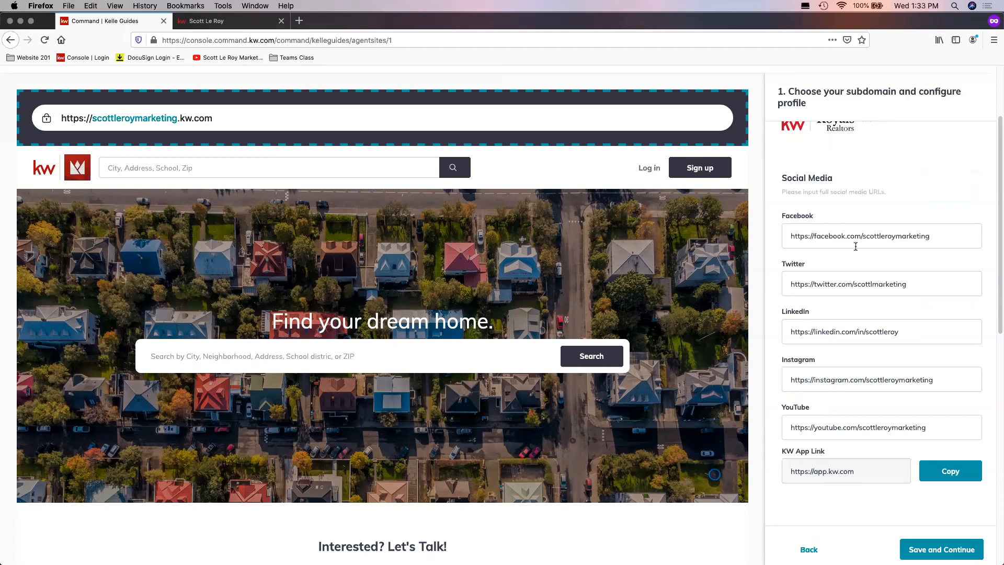
left_click_drag(814, 237, 787, 236)
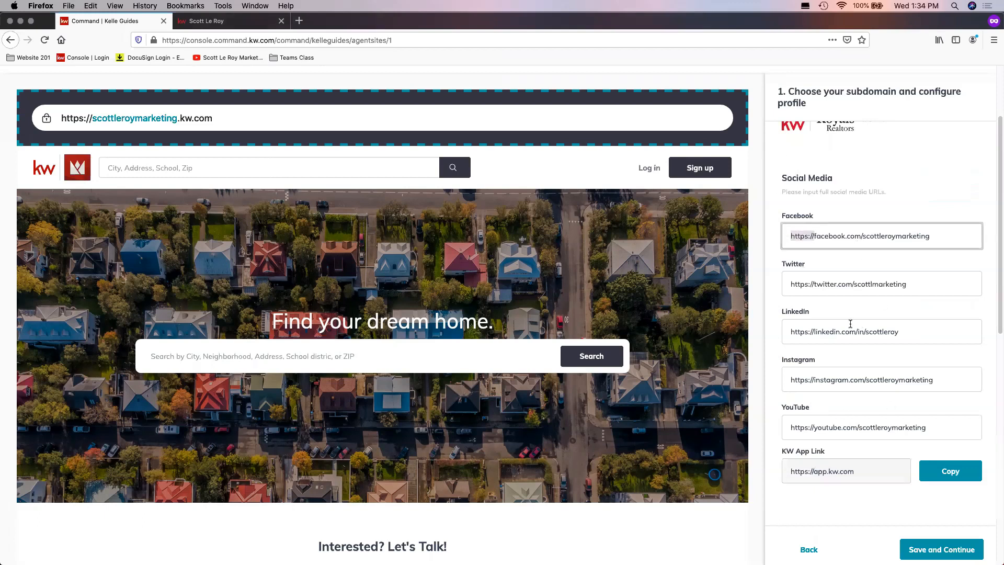
left_click(831, 240)
- Check the KW App Link URL, then save the profile and continue to Style and Theme
scroll(889, 444, "down", 1)
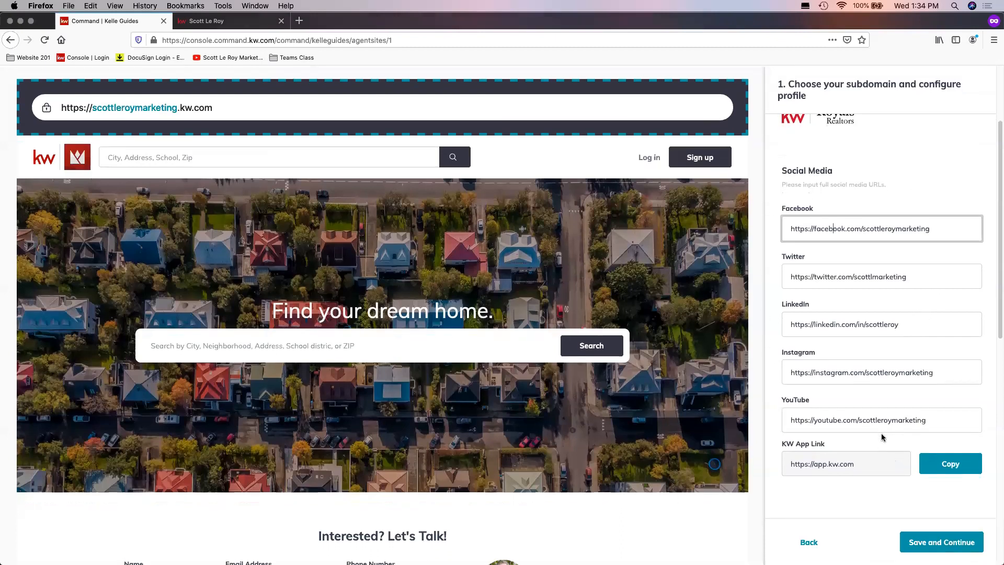
scroll(881, 425, "down", 1)
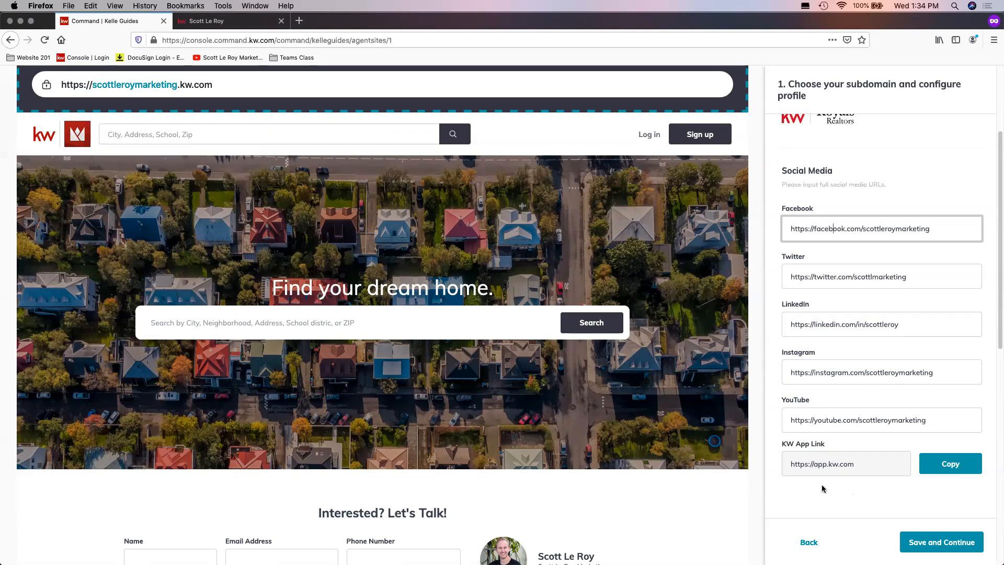
triple_click(846, 464)
left_click(860, 465)
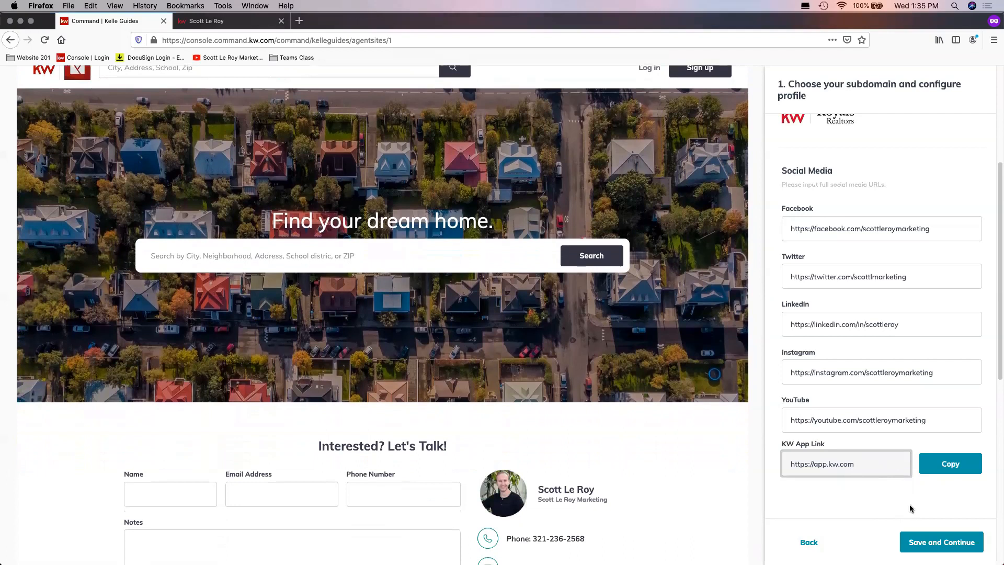
left_click(898, 520)
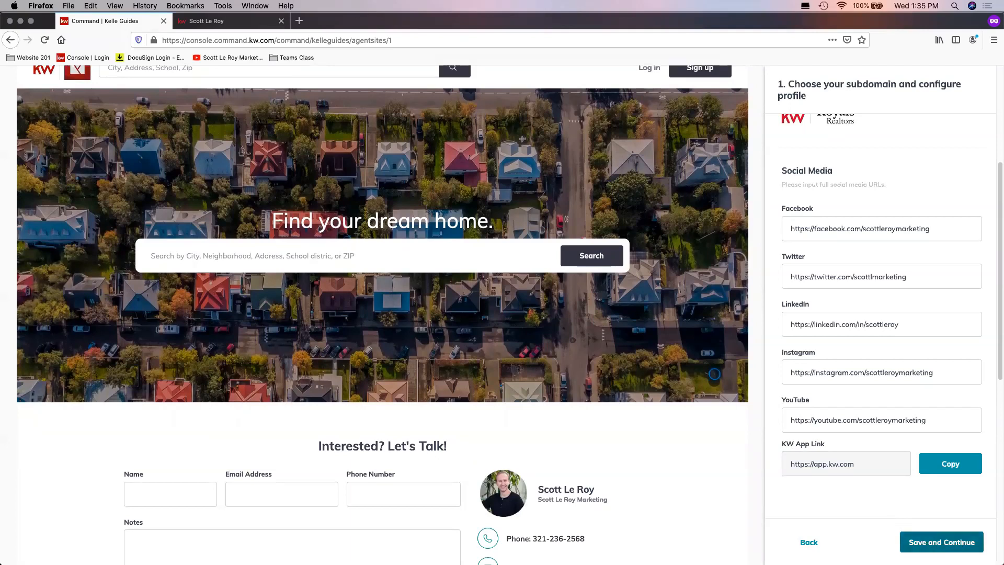
left_click(939, 550)
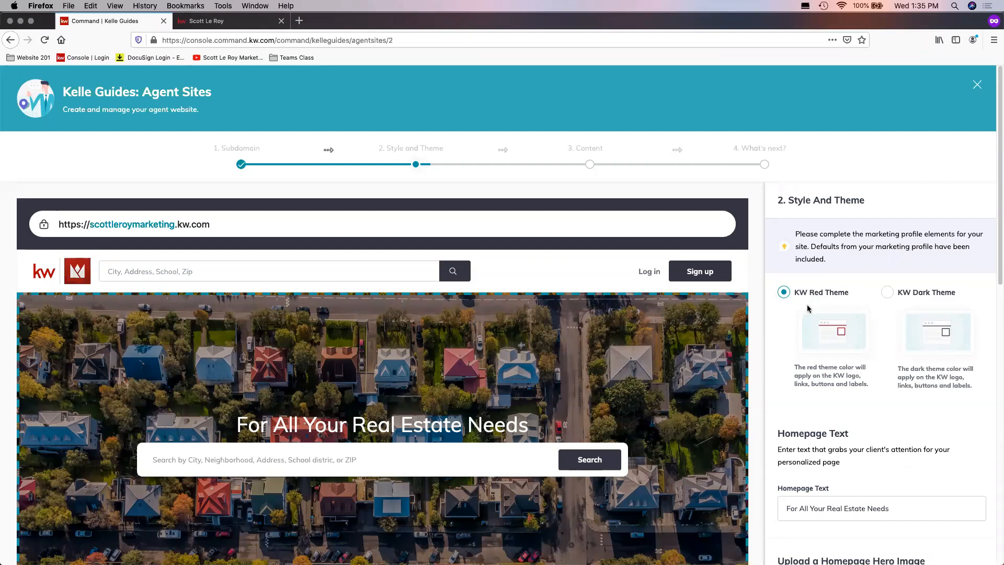
scroll(814, 309, "down", 1)
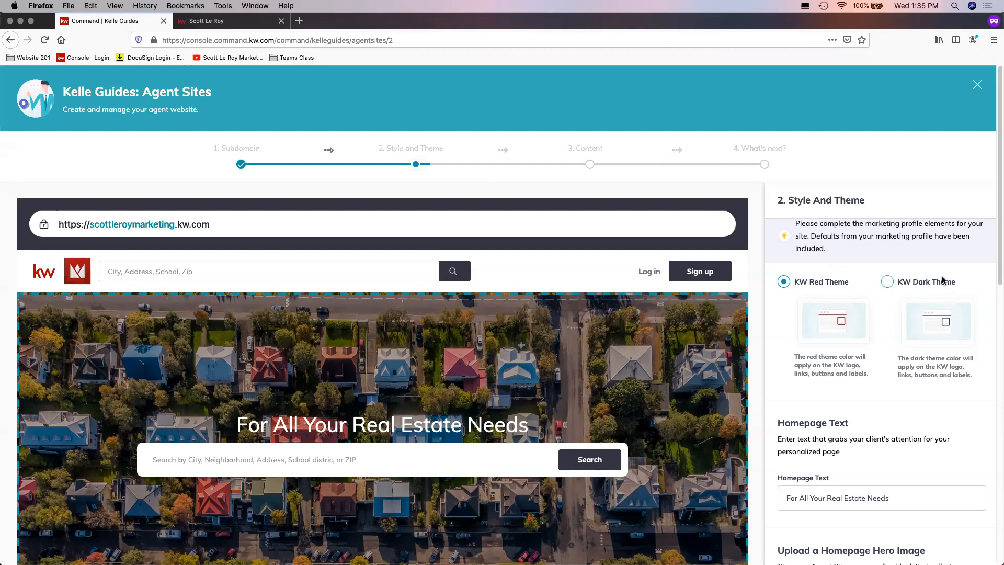
left_click(209, 21)
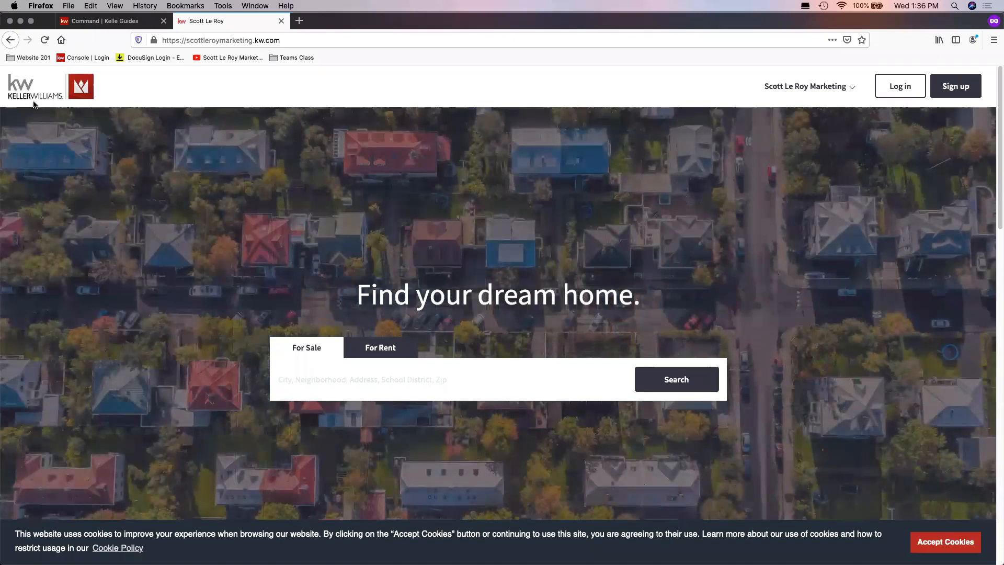
left_click(95, 22)
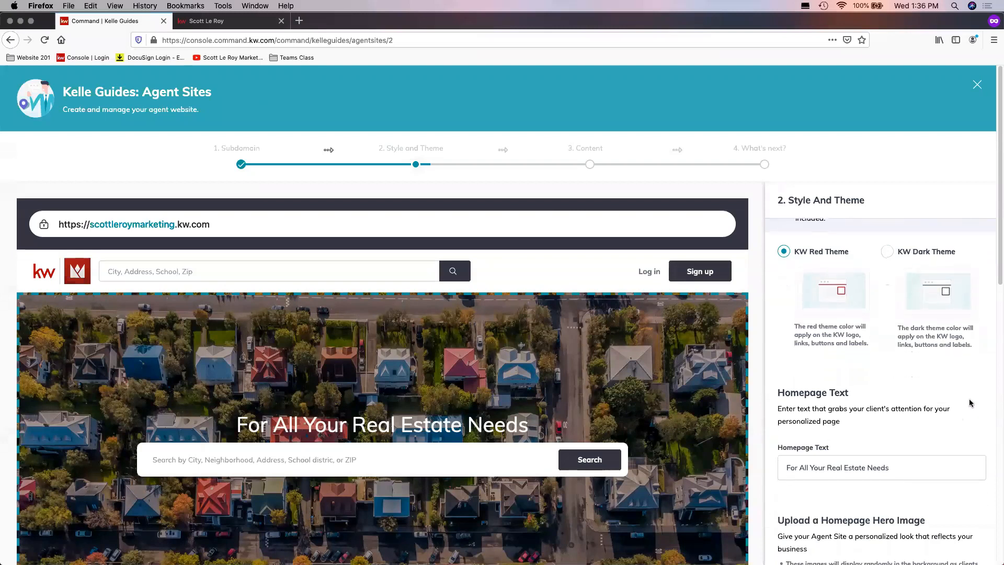
scroll(968, 390, "down", 2)
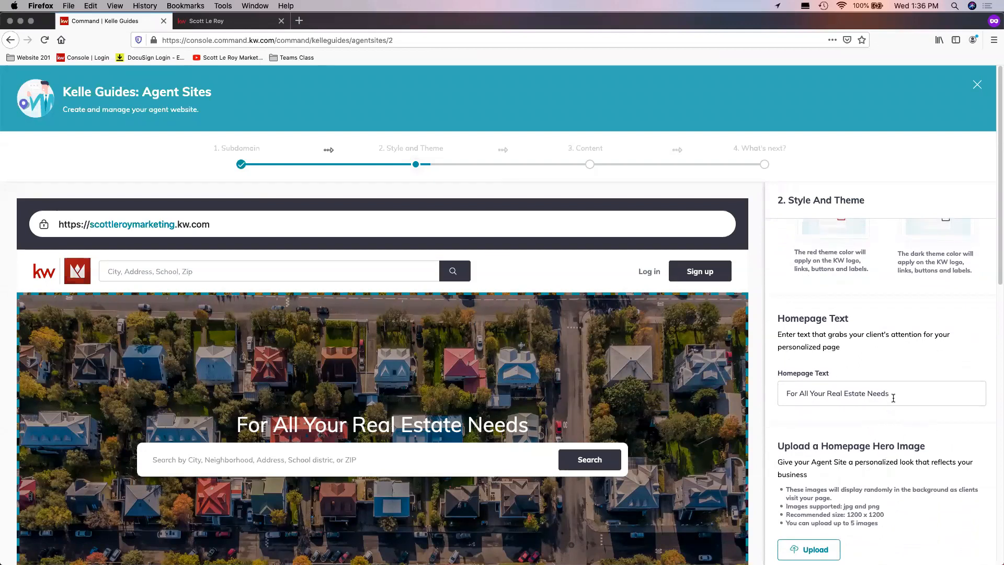
scroll(664, 397, "down", 1)
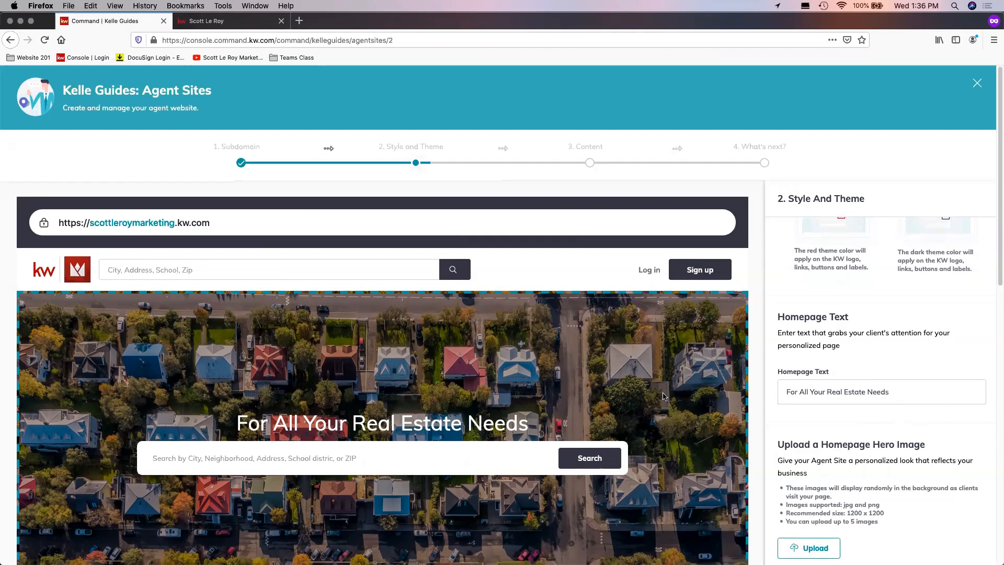
scroll(662, 396, "down", 5)
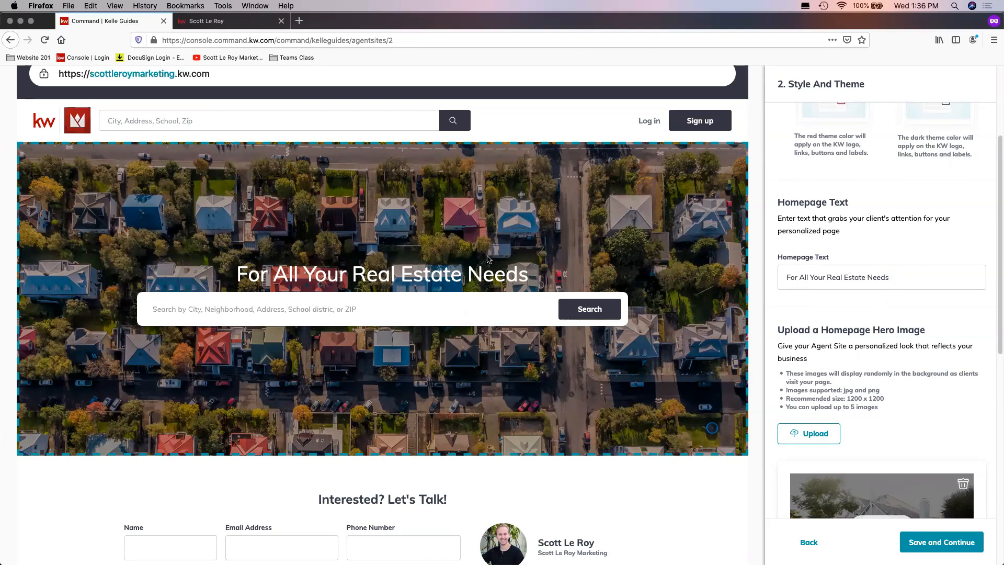
left_click(900, 274)
key("BackSpace")
key("BackSpace")
key("BackSpace")
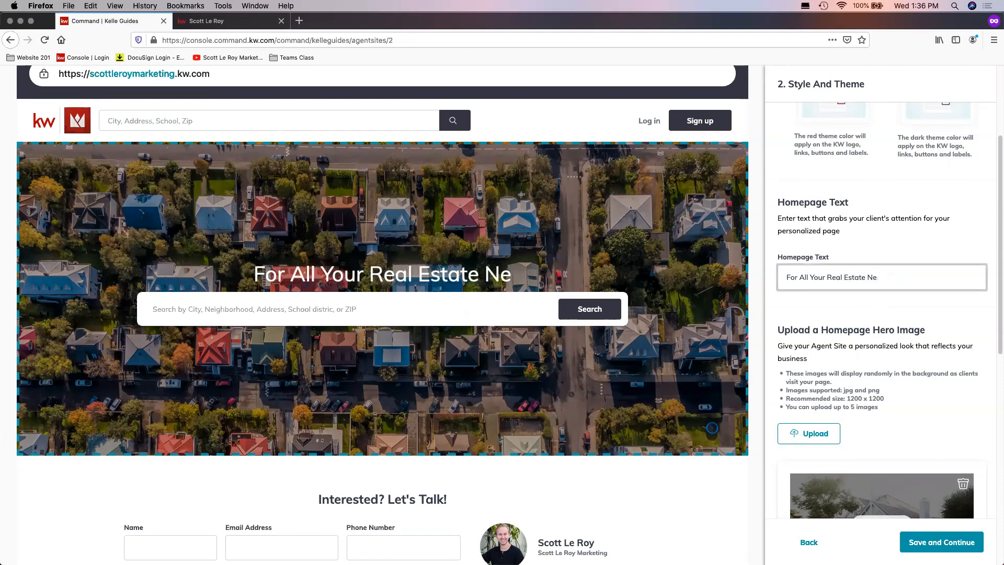
type("ee")
key("BackSpace")
type("ds")
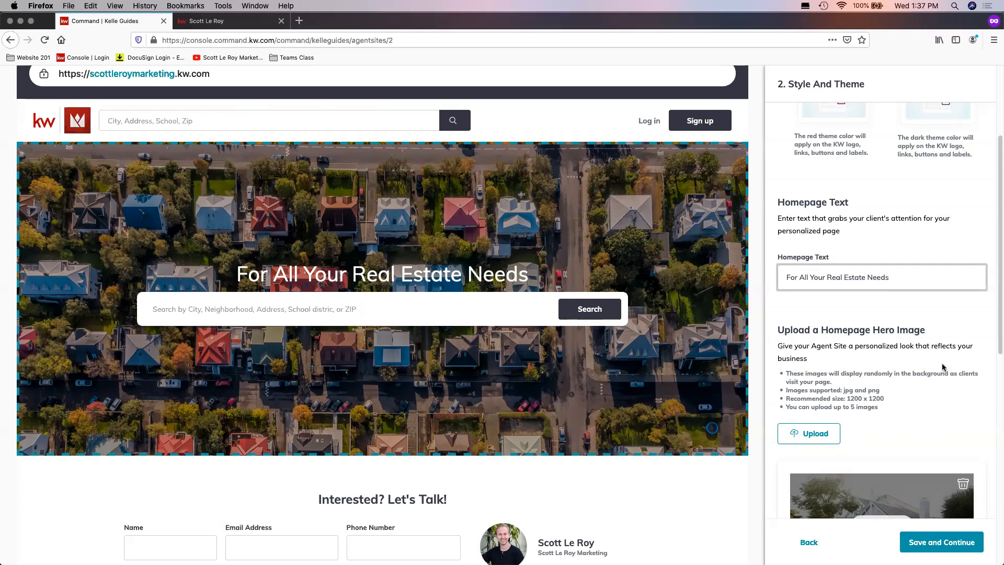
scroll(943, 366, "down", 1)
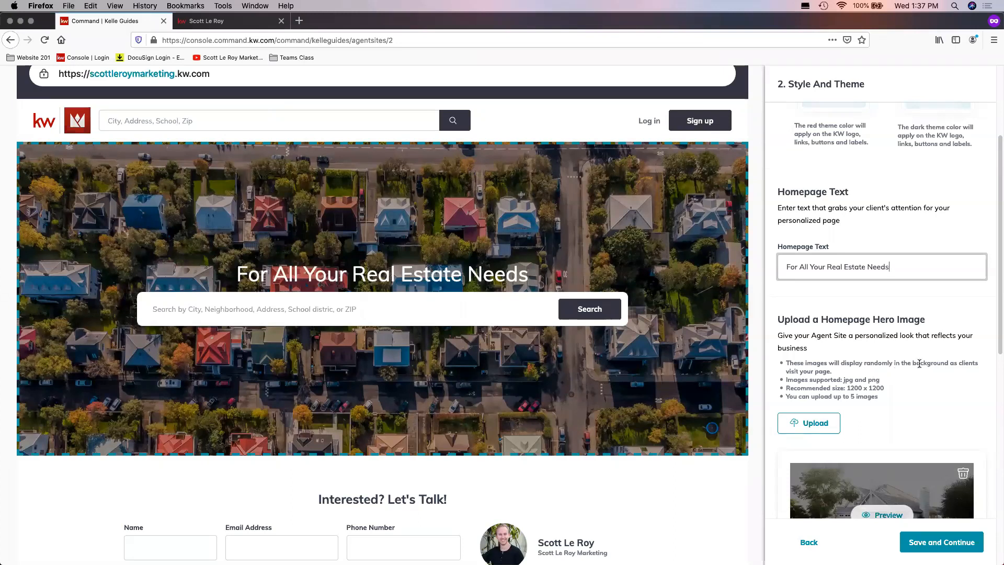
scroll(921, 358, "down", 1)
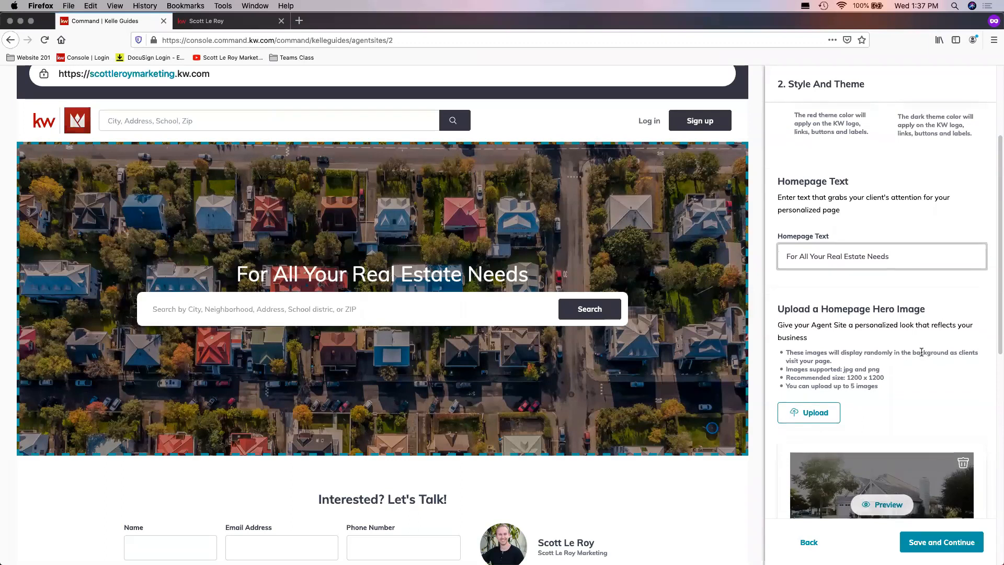
scroll(921, 352, "down", 1)
scroll(913, 329, "down", 2)
scroll(914, 329, "down", 2)
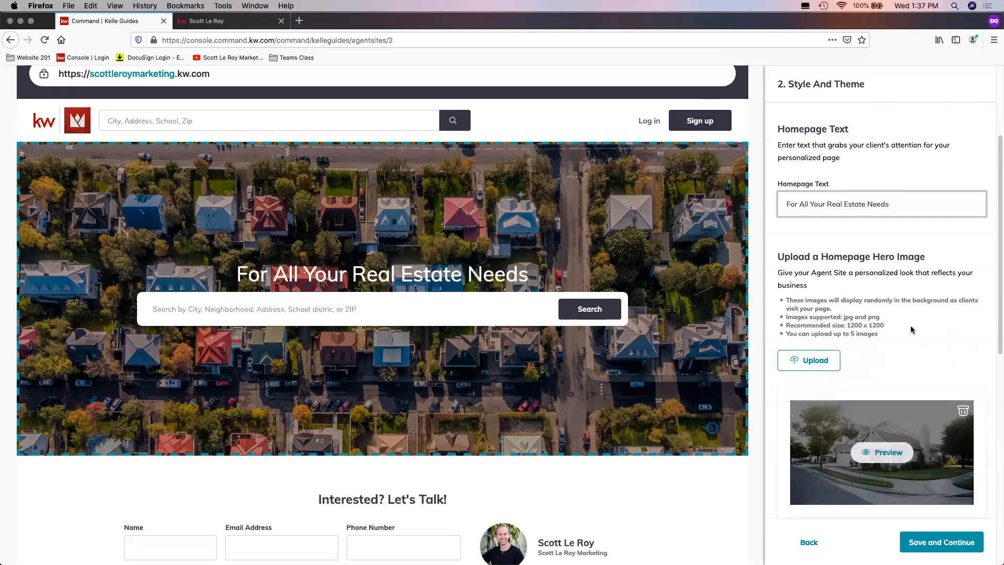
scroll(911, 329, "down", 3)
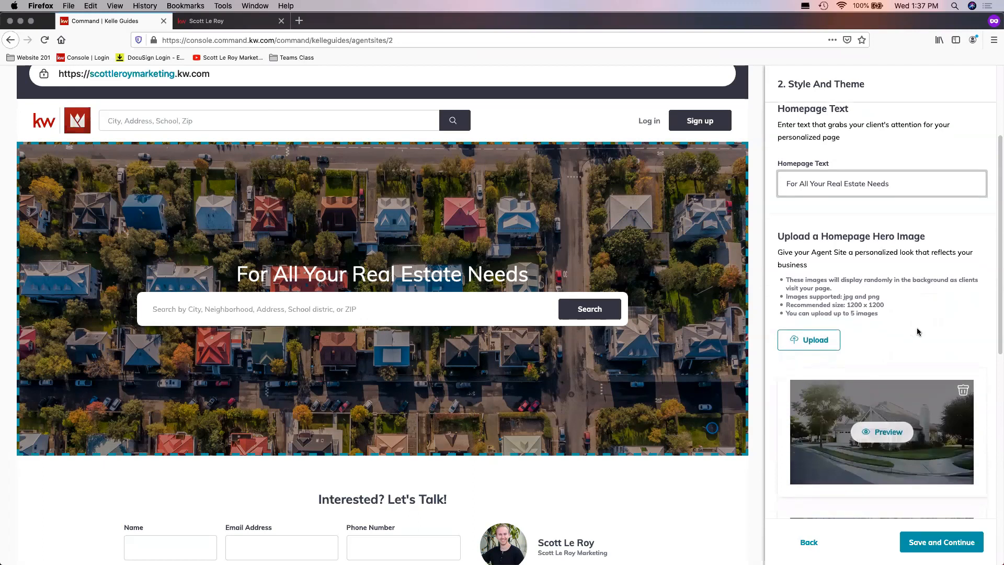
scroll(917, 332, "down", 2)
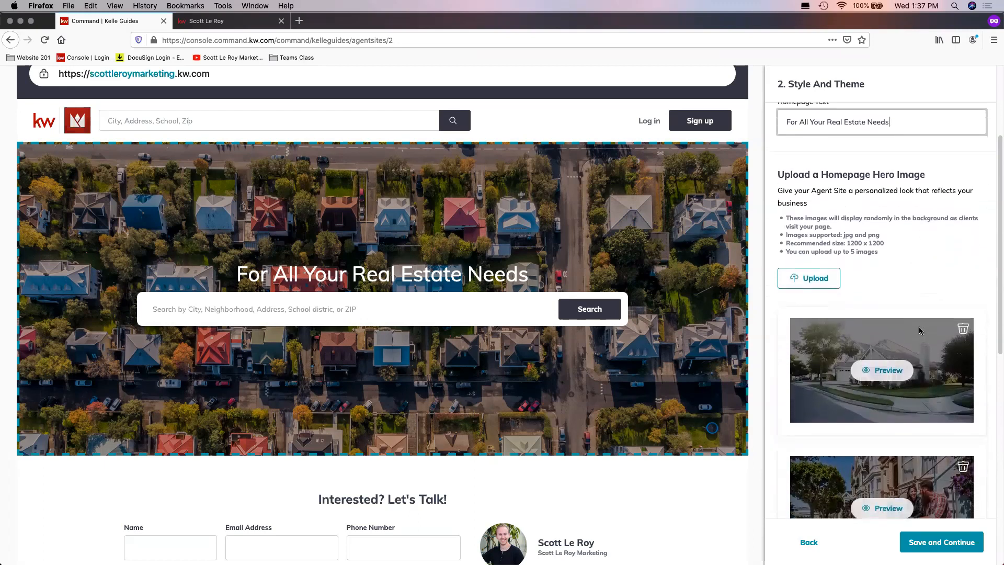
scroll(844, 423, "down", 5)
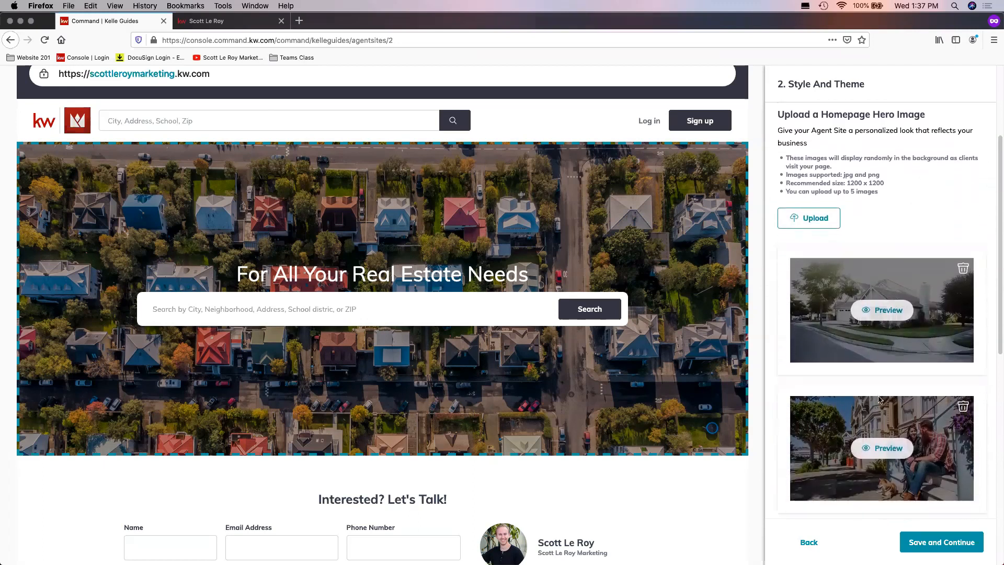
scroll(886, 397, "down", 6)
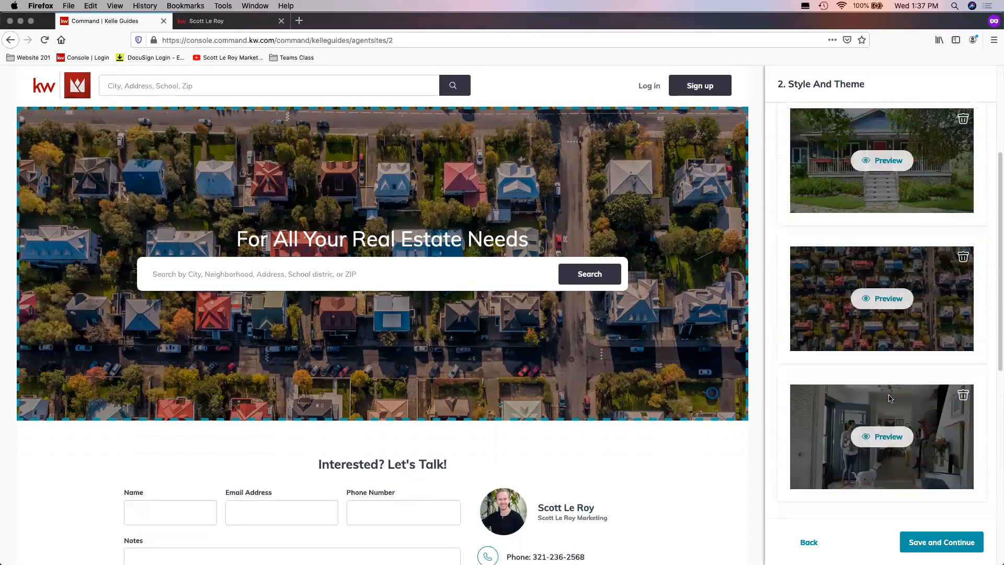
scroll(892, 395, "up", 5)
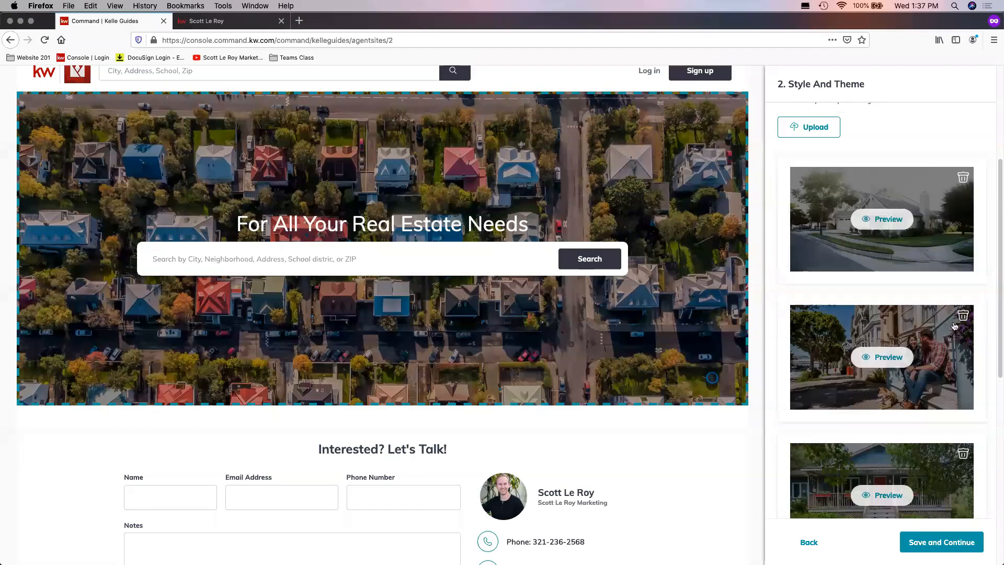
scroll(862, 293, "up", 2)
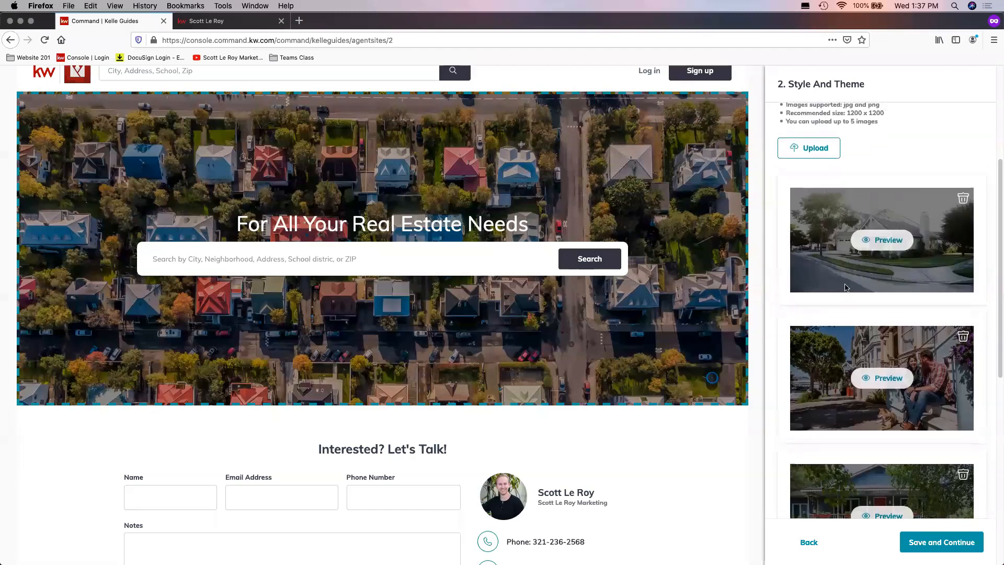
scroll(856, 282, "up", 3)
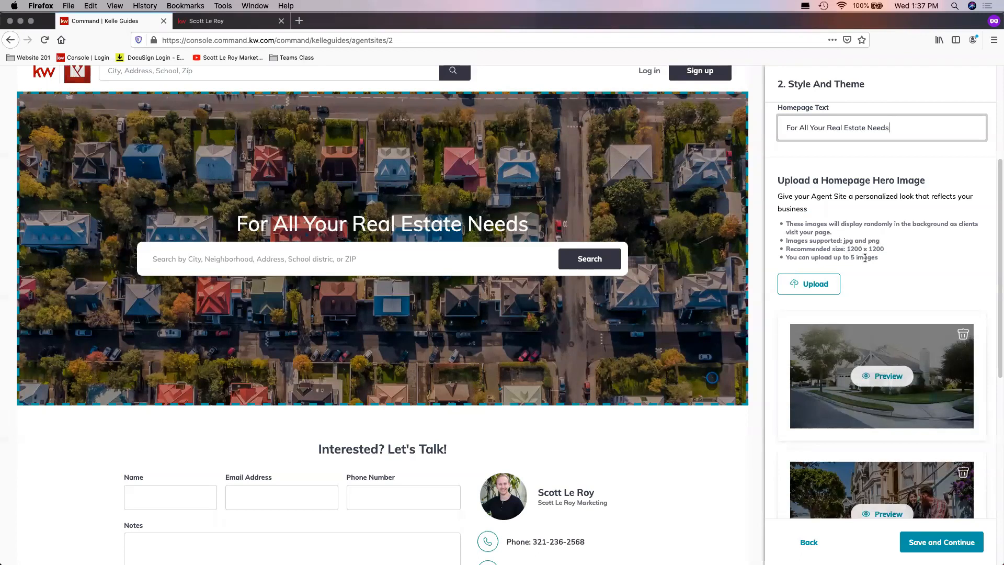
scroll(889, 259, "up", 2)
scroll(729, 273, "up", 2)
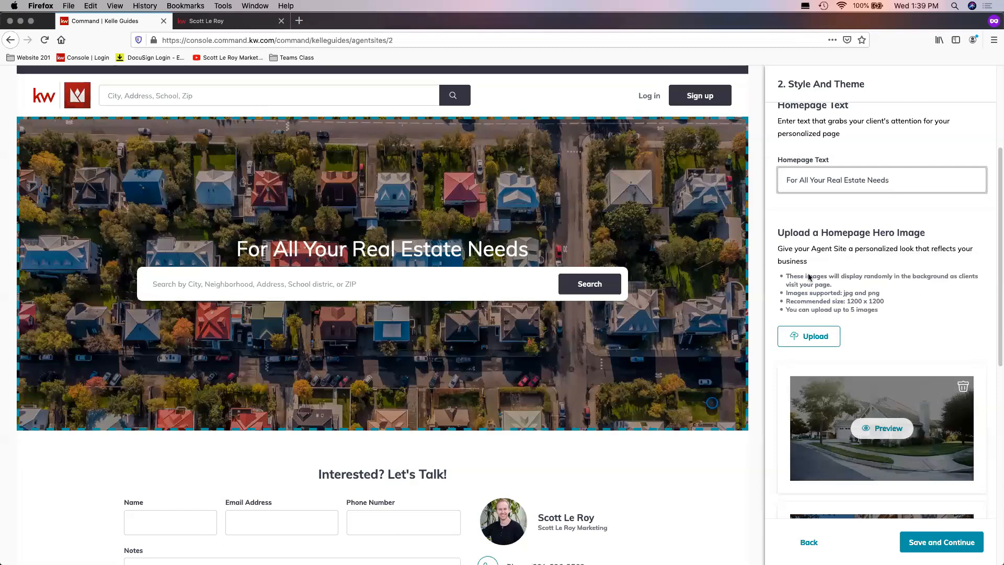
scroll(897, 293, "down", 3)
scroll(897, 293, "down", 6)
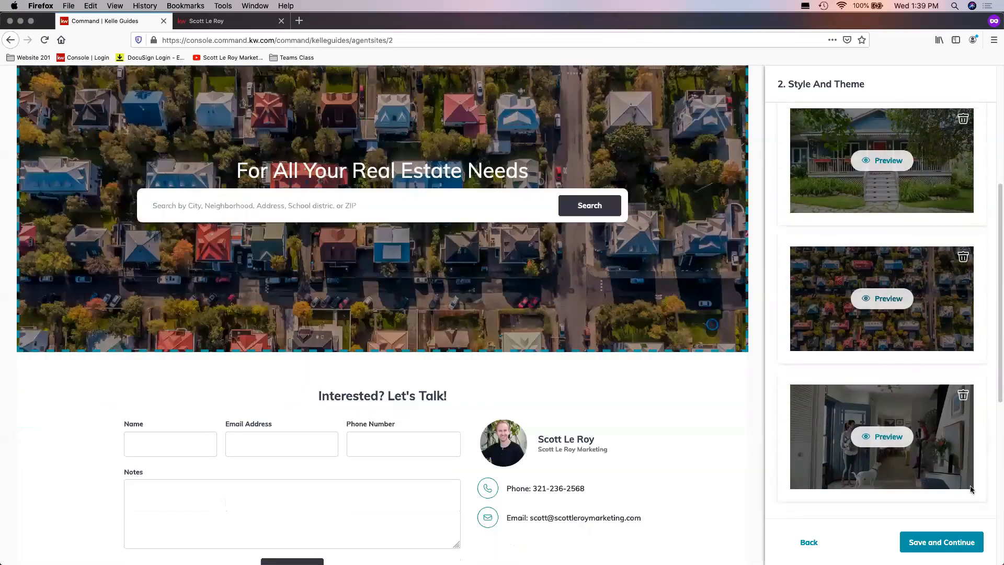
scroll(972, 517, "down", 3)
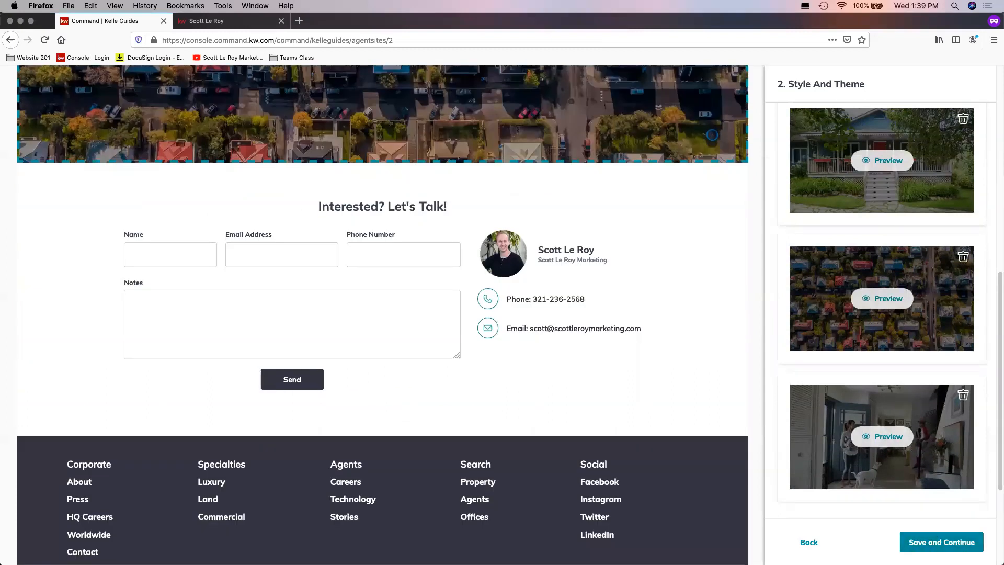
- Save the theme and advance to Content, reviewing the Company Profile page with slug /about-us
left_click(934, 543)
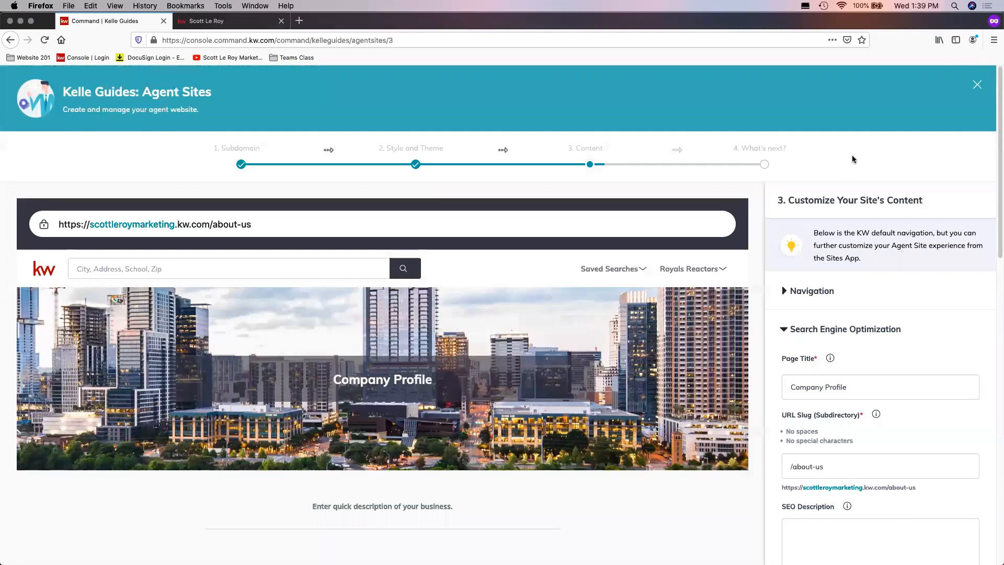
scroll(843, 158, "down", 1)
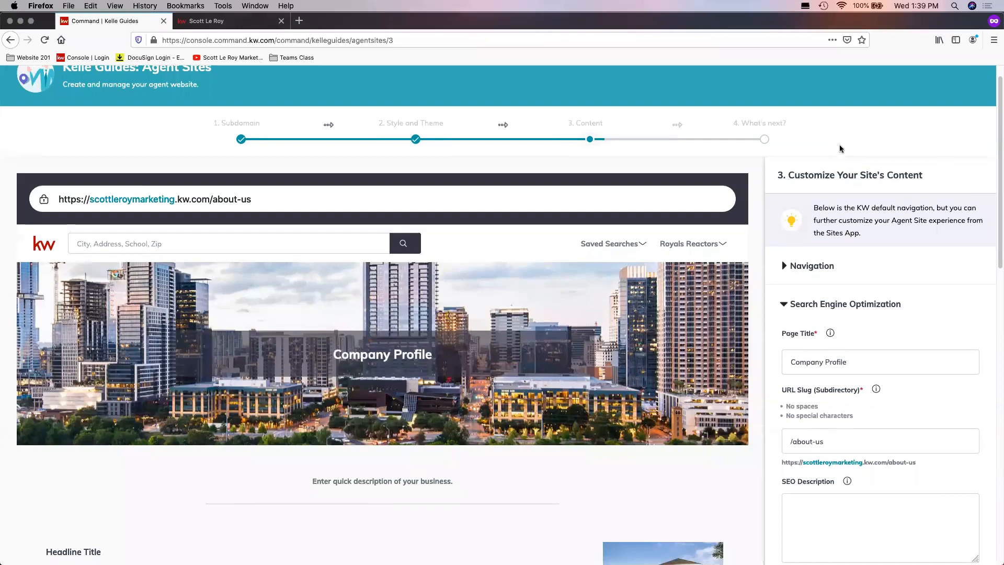
scroll(932, 159, "up", 1)
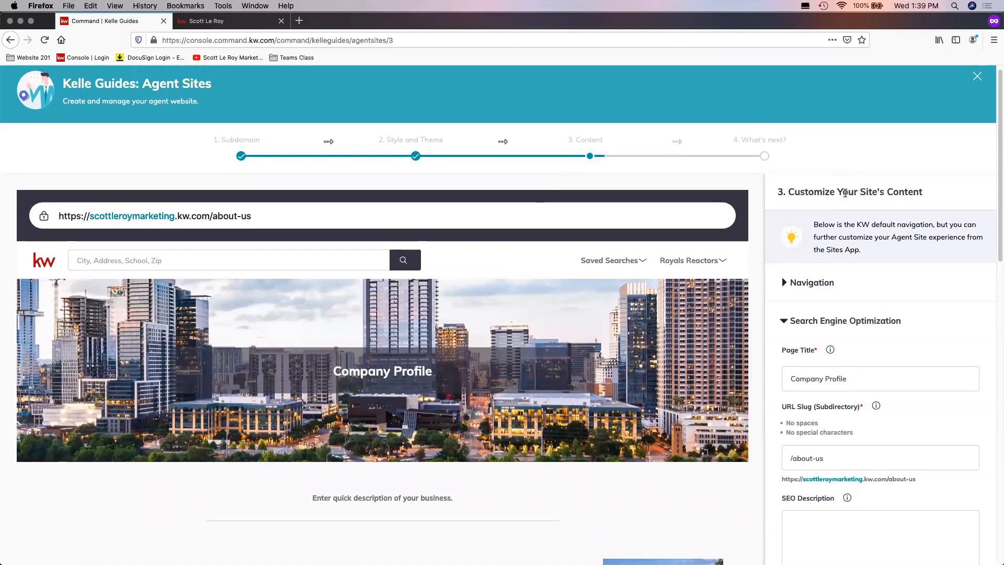
scroll(839, 291, "down", 1)
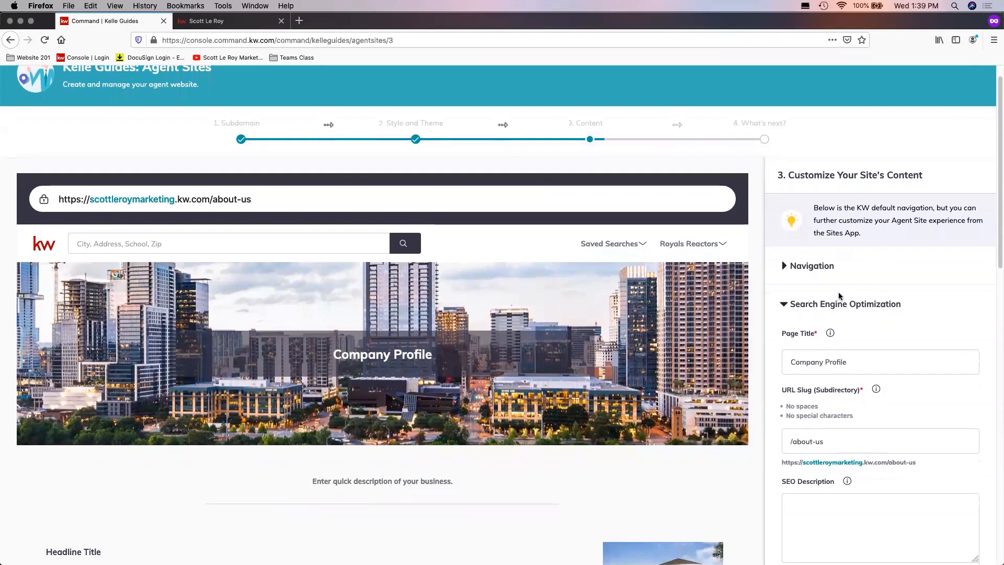
scroll(840, 283, "down", 1)
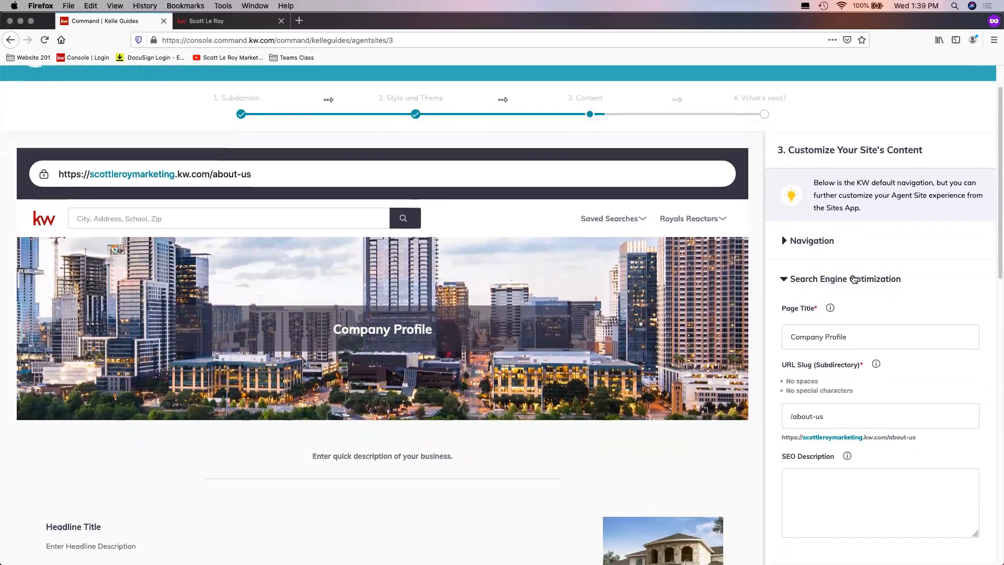
left_click(815, 242)
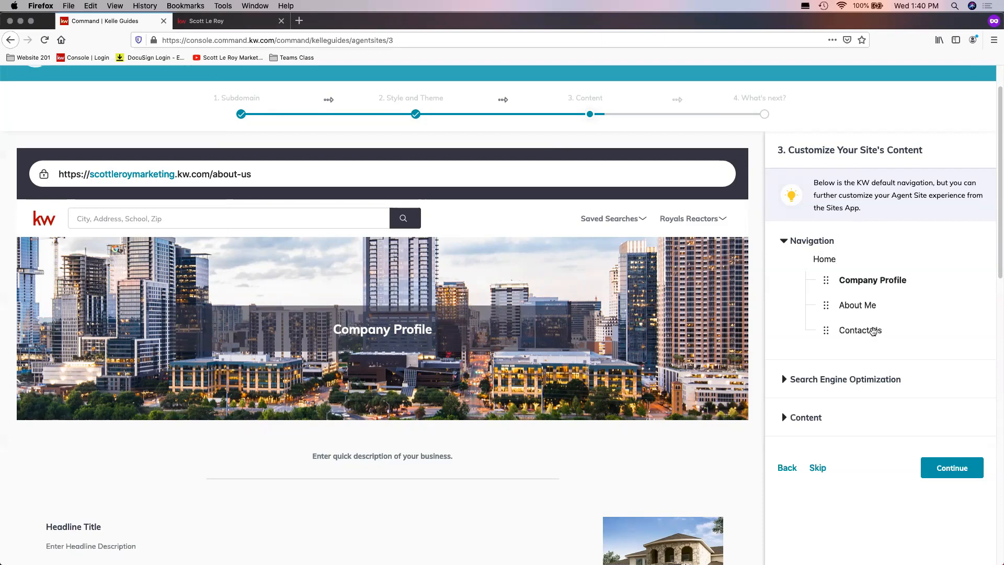
left_click_drag(826, 329, 825, 279)
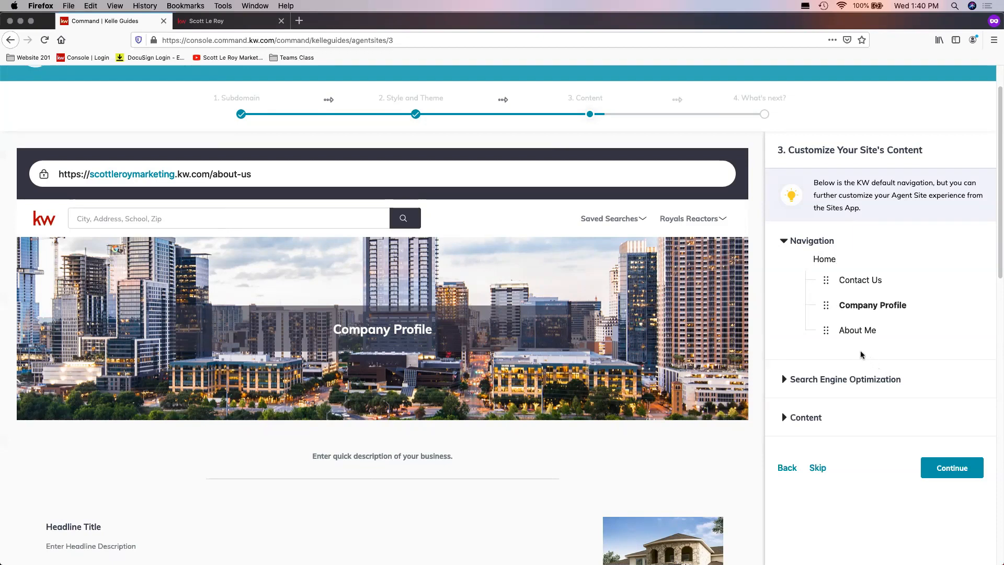
left_click_drag(830, 329, 824, 291)
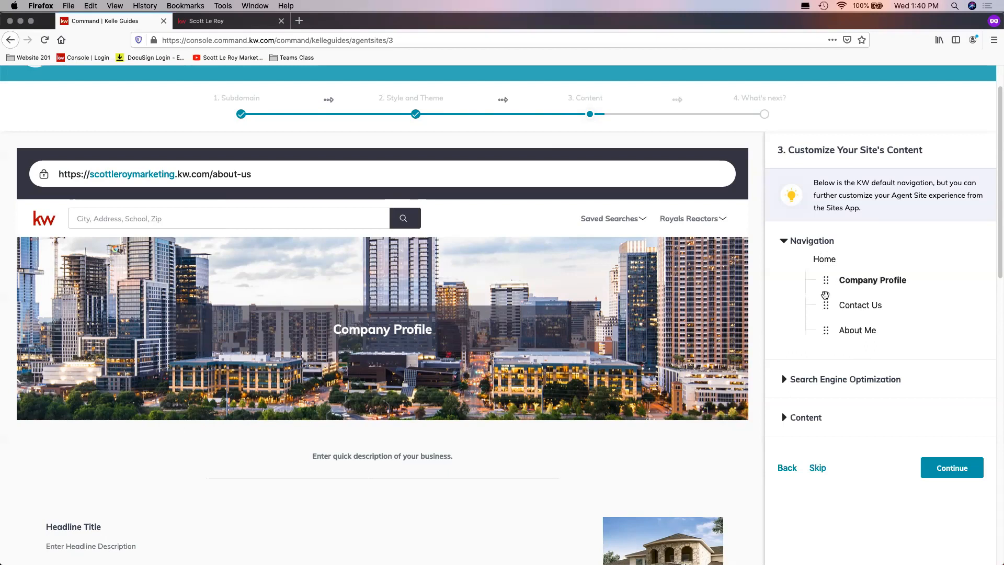
left_click_drag(825, 329, 826, 305)
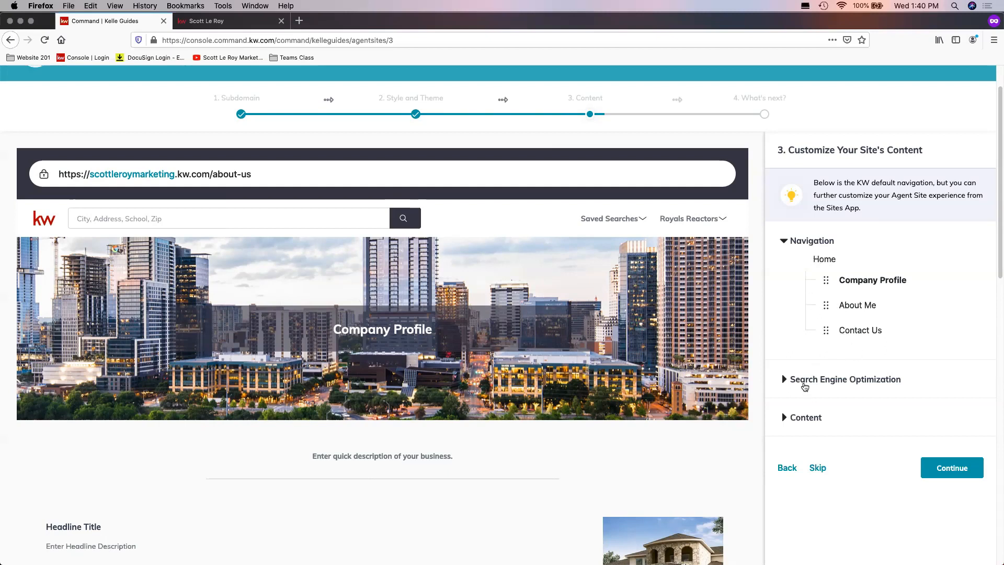
left_click(844, 384)
- Scroll the SEO panel, then switch to the live agent website tab
scroll(920, 355, "down", 3)
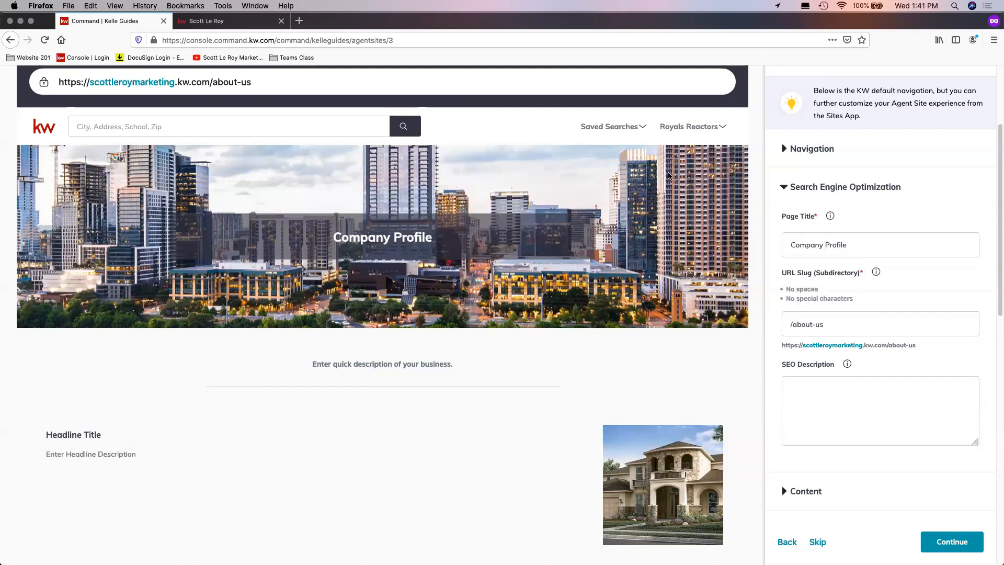
left_click(229, 24)
- Check the live site's page list in its navigation menu, then return to the Command editor
left_click(820, 86)
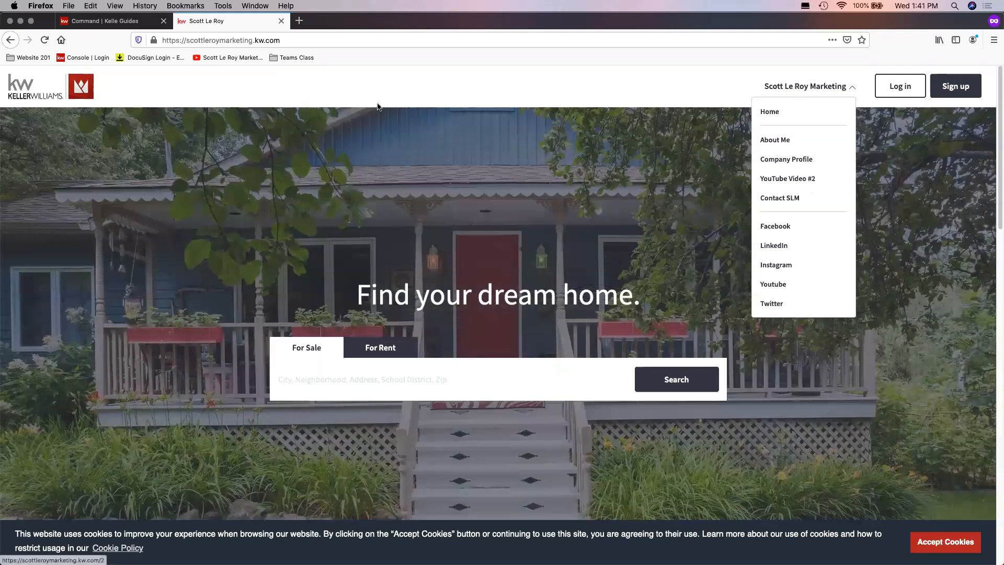
left_click(132, 24)
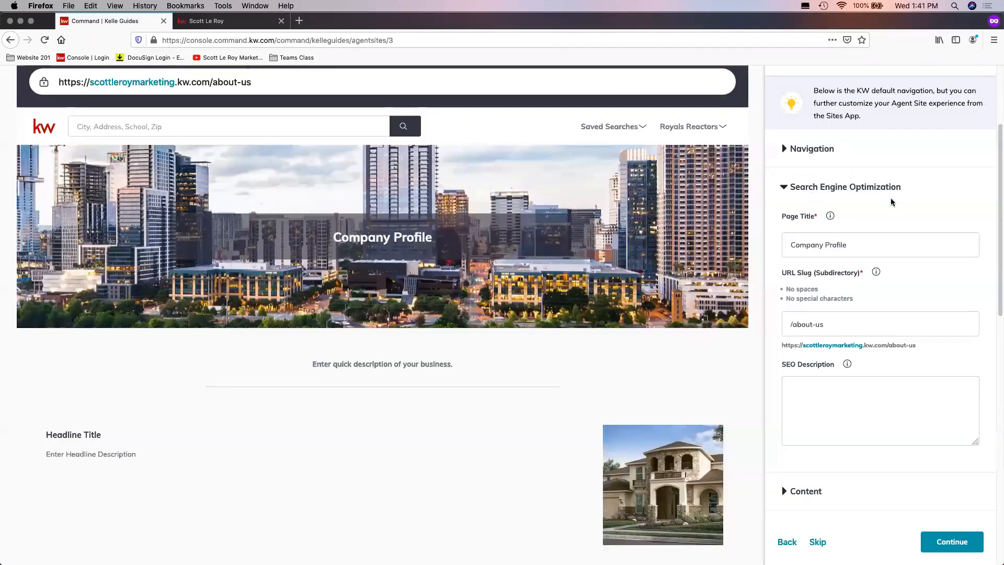
left_click(870, 241)
scroll(857, 262, "down", 1)
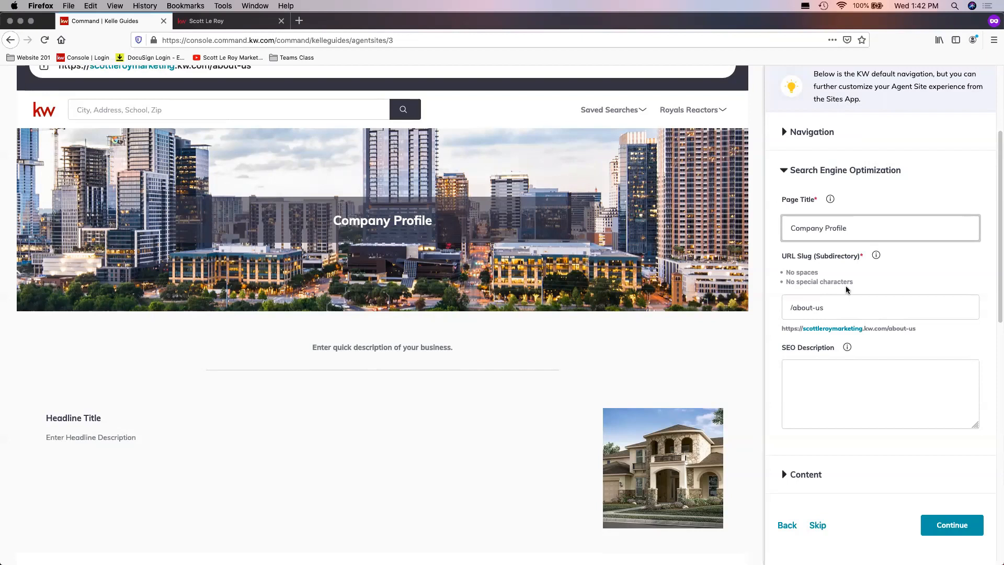
left_click_drag(916, 329, 778, 334)
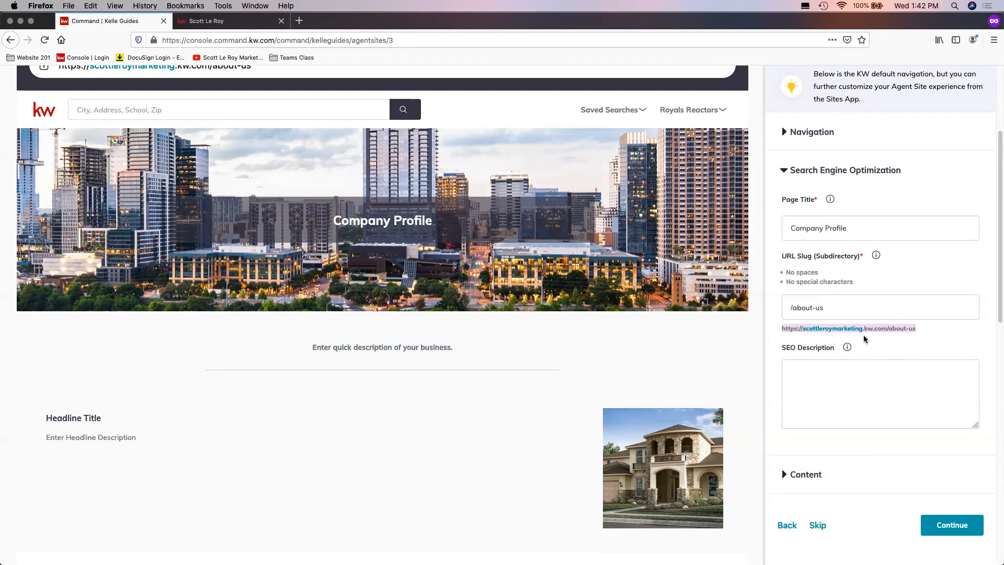
left_click(893, 336)
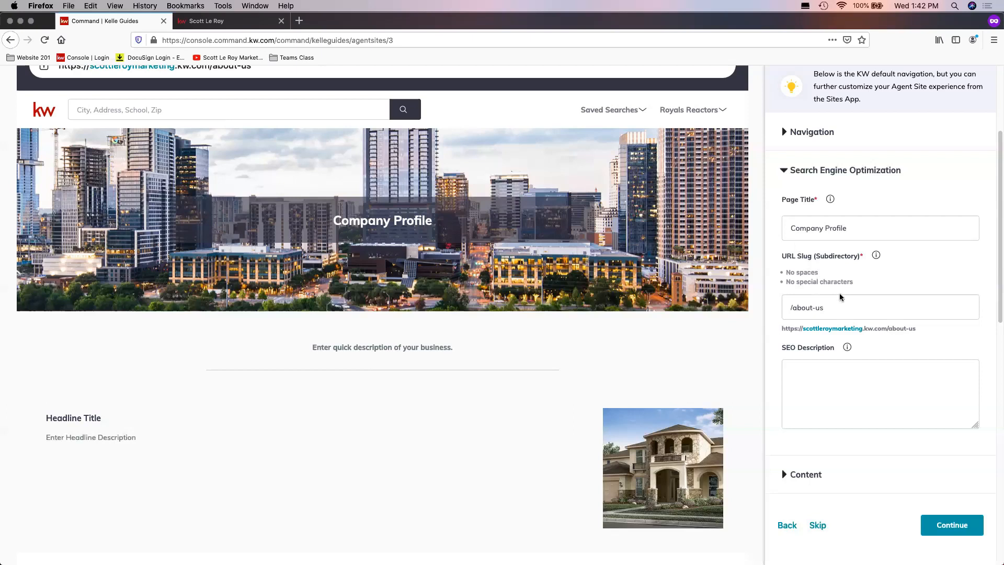
left_click(895, 374)
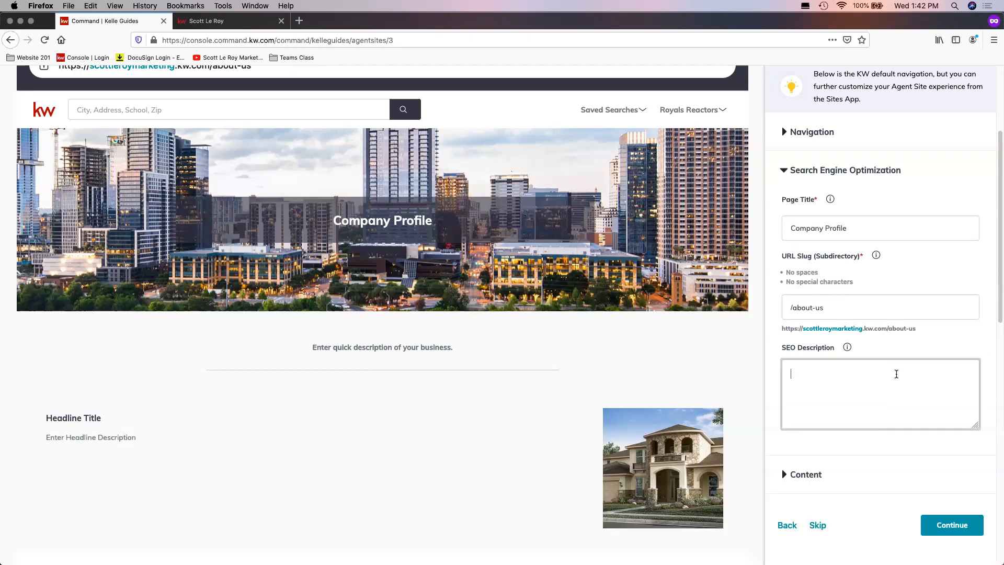
scroll(908, 362, "down", 2)
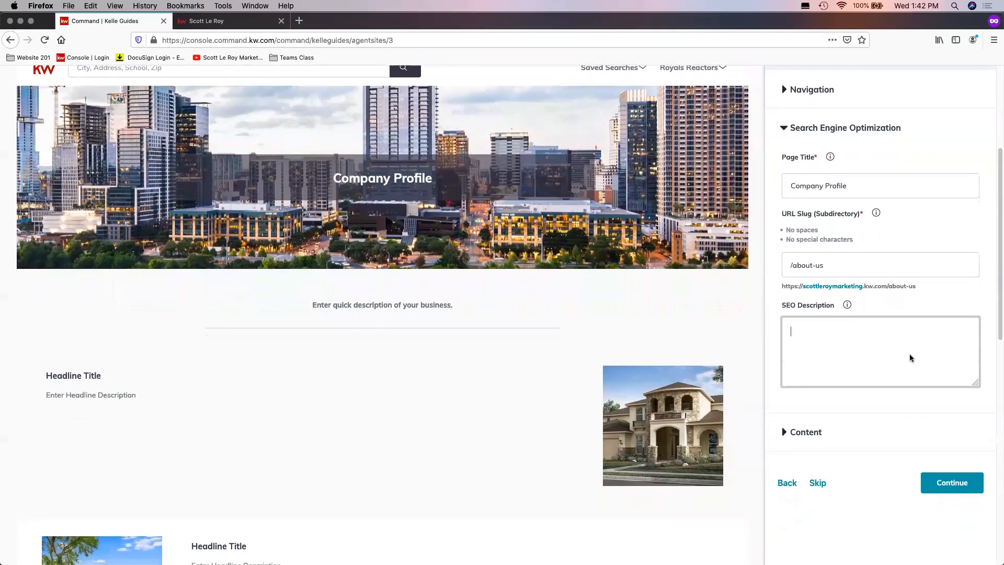
scroll(910, 358, "down", 2)
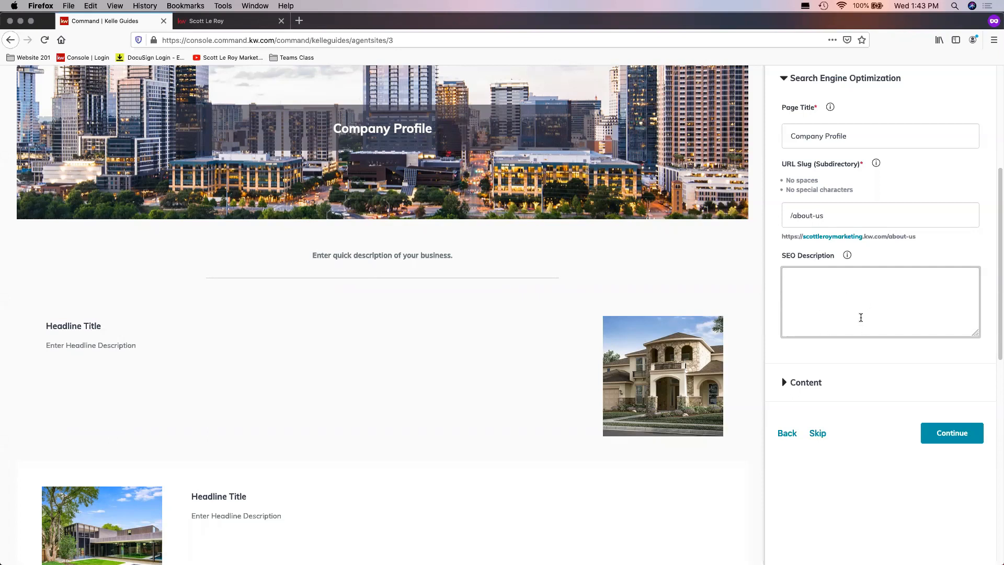
mouse_move(848, 256)
mouse_move(877, 166)
mouse_move(831, 109)
left_click(836, 294)
scroll(844, 338, "down", 1)
scroll(844, 333, "down", 4)
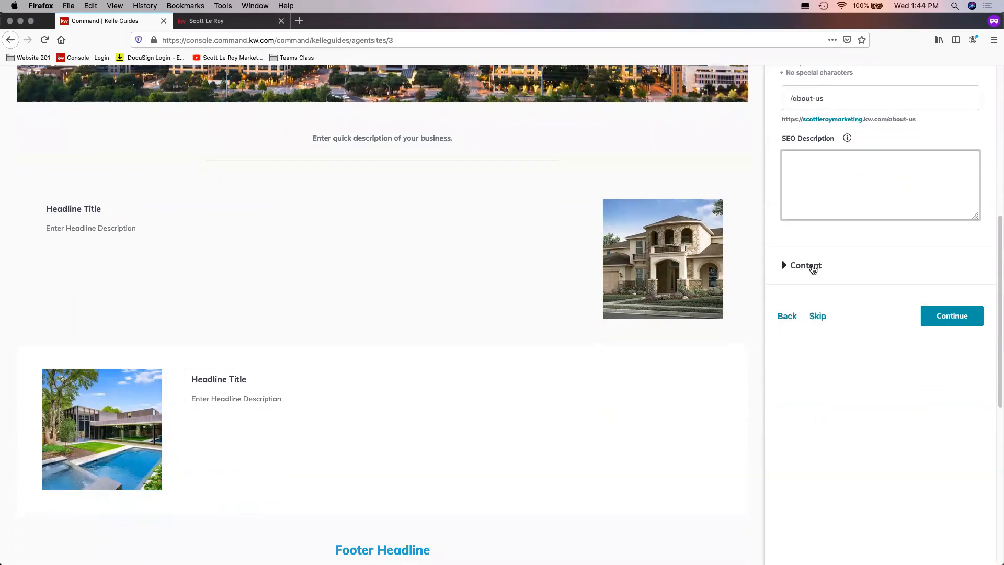
left_click(813, 265)
scroll(861, 219, "up", 5)
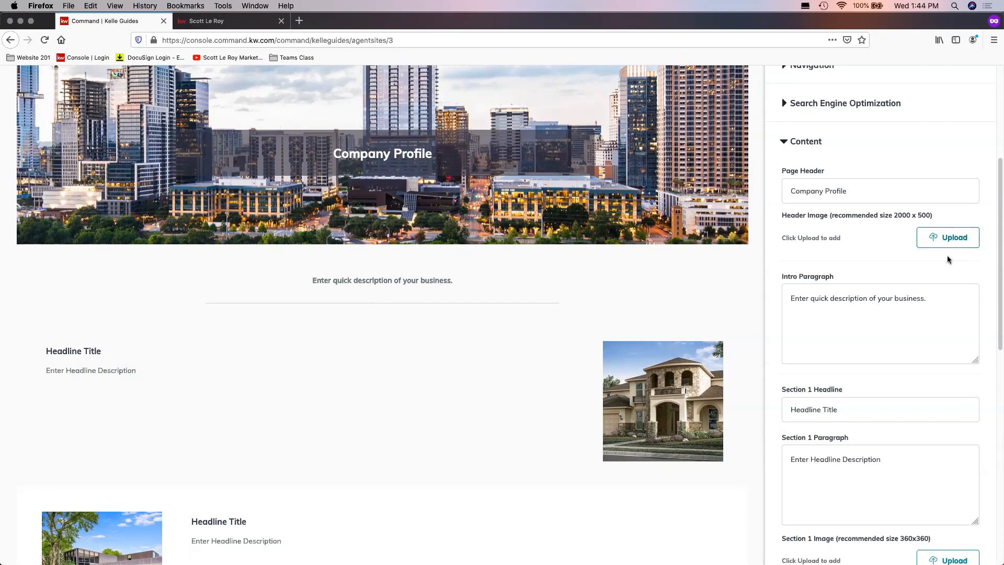
scroll(941, 257, "down", 2)
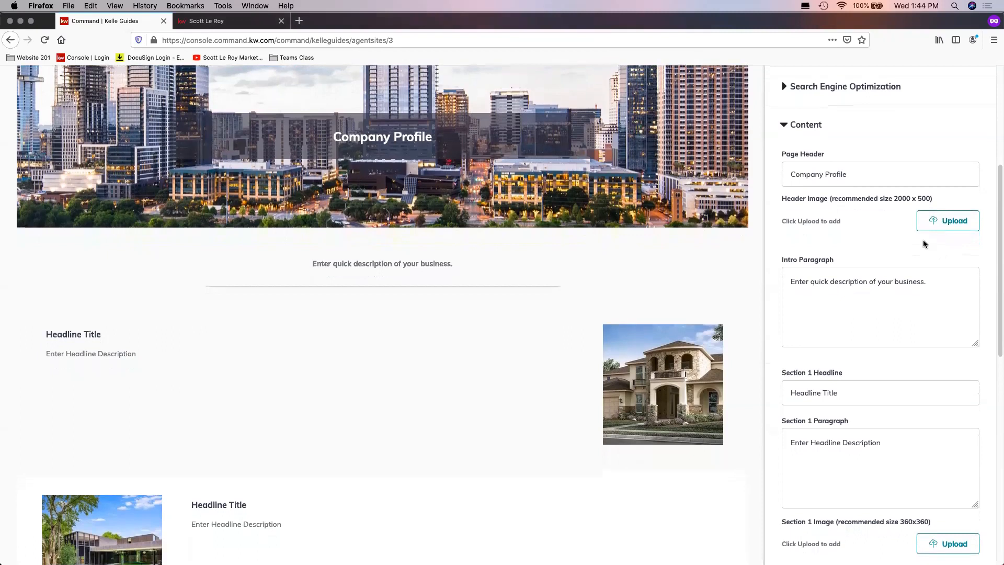
scroll(888, 267, "down", 1)
scroll(870, 275, "down", 1)
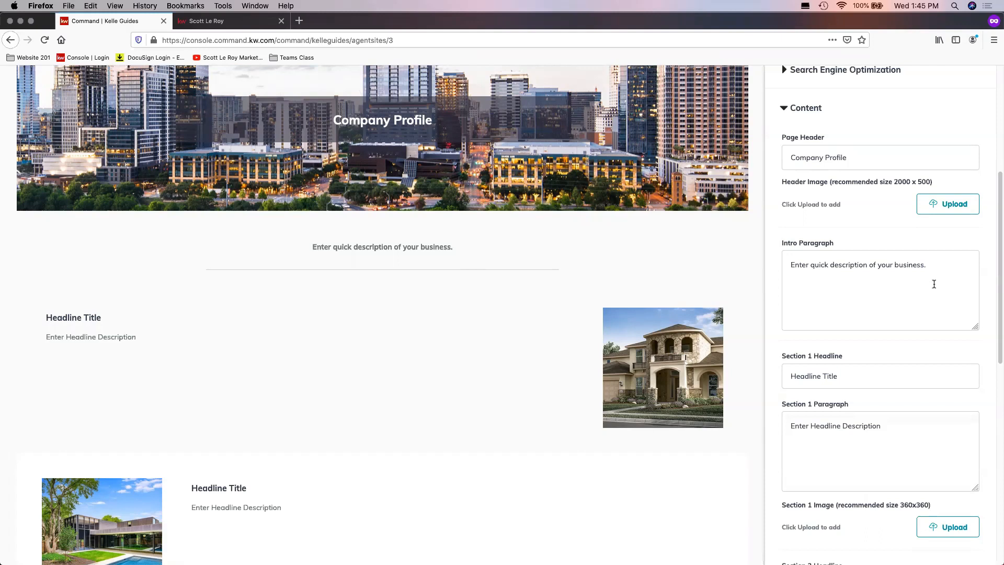
scroll(931, 286, "down", 1)
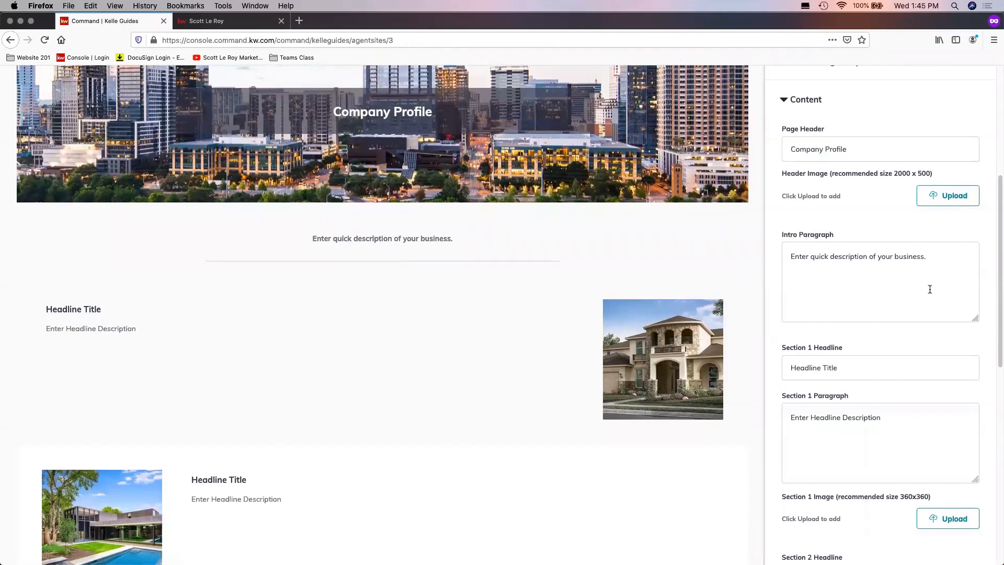
scroll(926, 286, "down", 2)
scroll(930, 283, "down", 5)
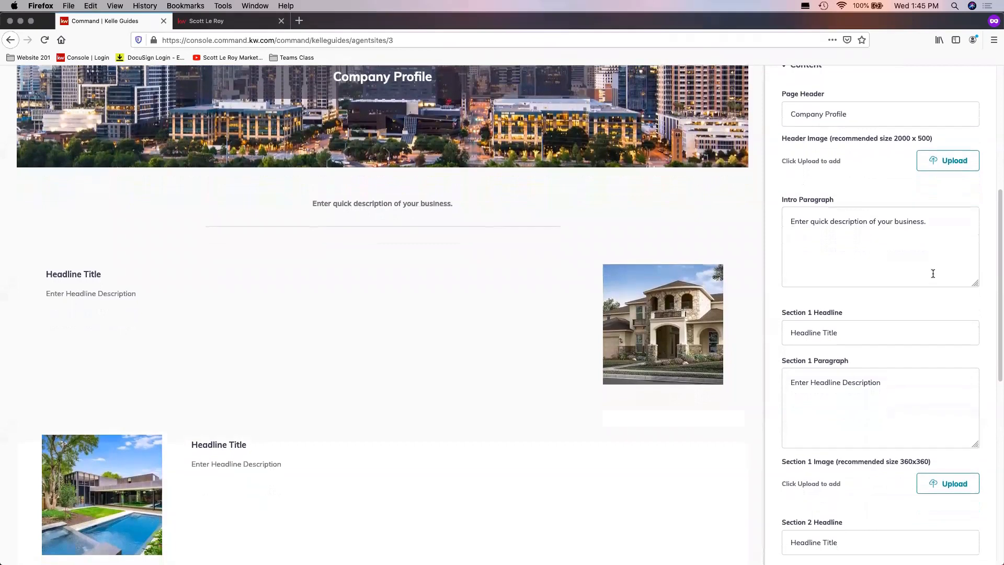
scroll(929, 271, "down", 4)
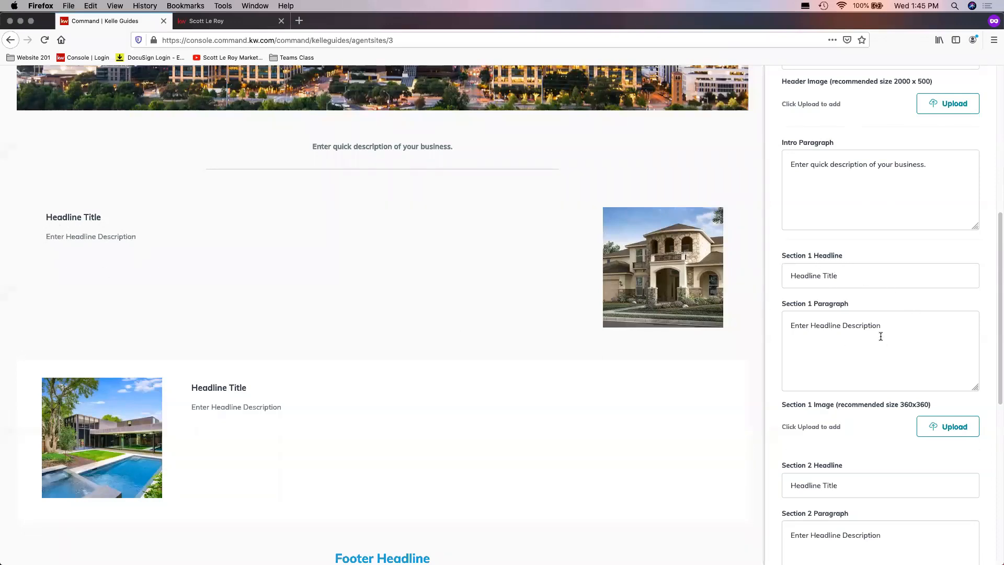
scroll(884, 334, "down", 2)
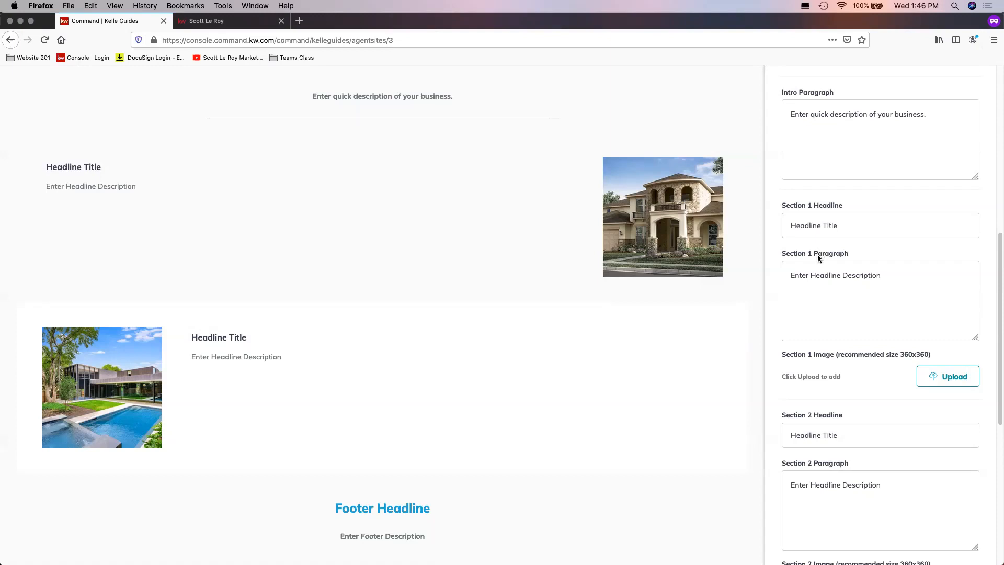
scroll(824, 256, "down", 2)
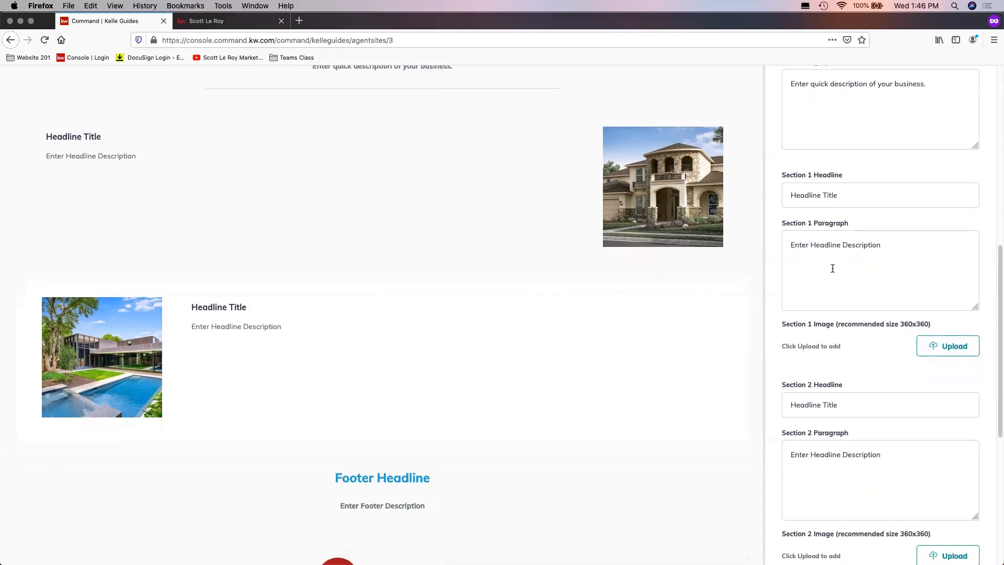
scroll(839, 370, "down", 1)
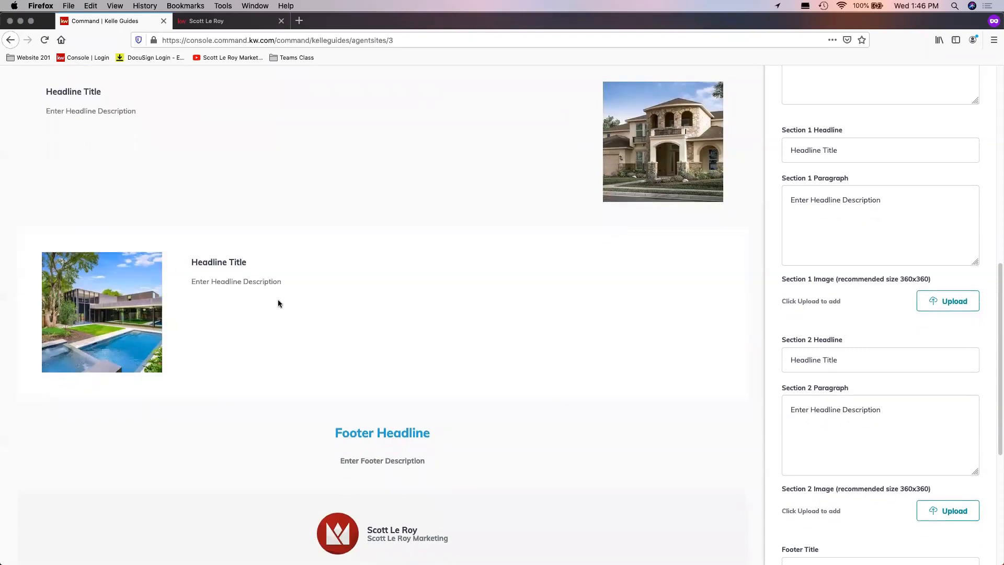
scroll(869, 437, "down", 2)
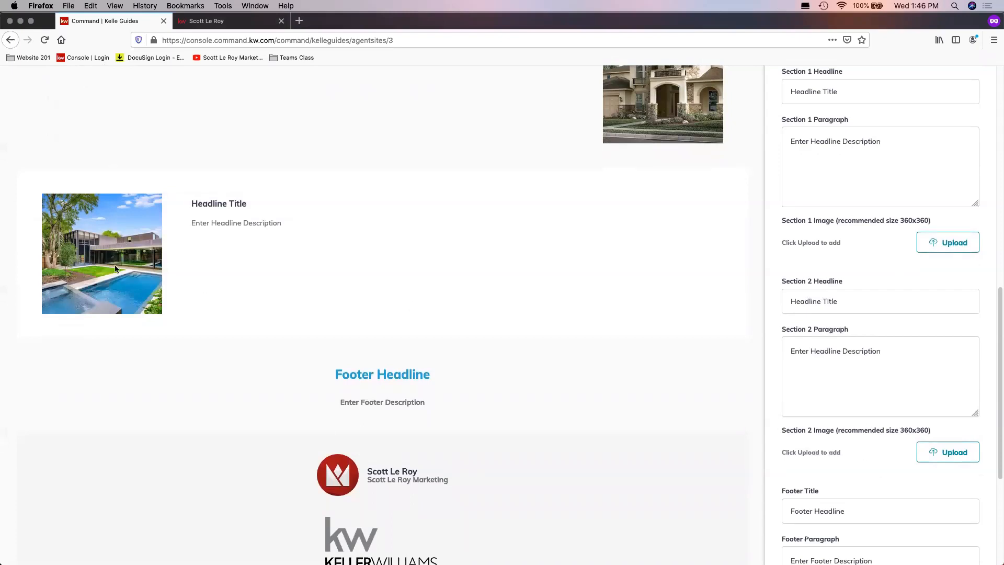
scroll(878, 452, "down", 1)
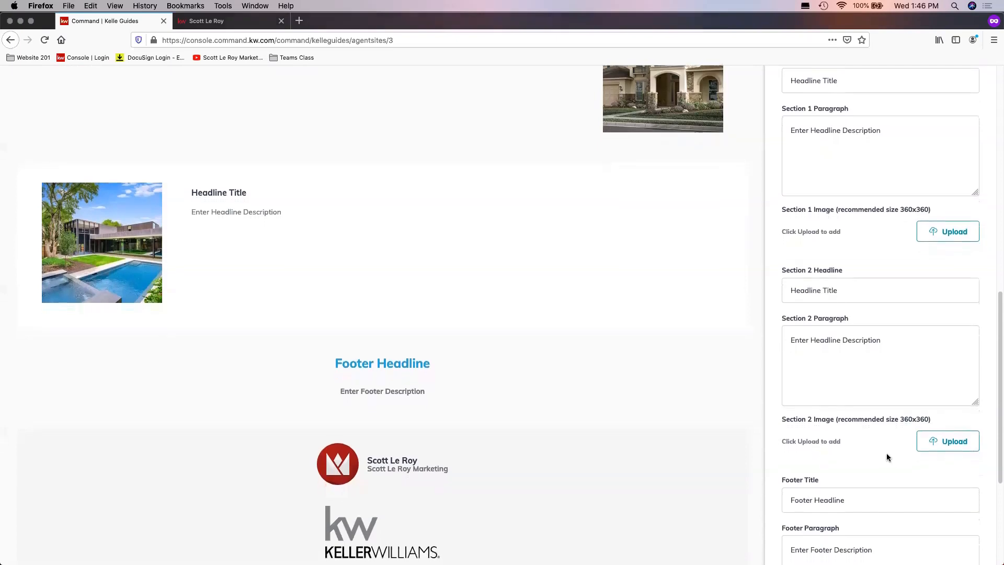
scroll(883, 458, "down", 4)
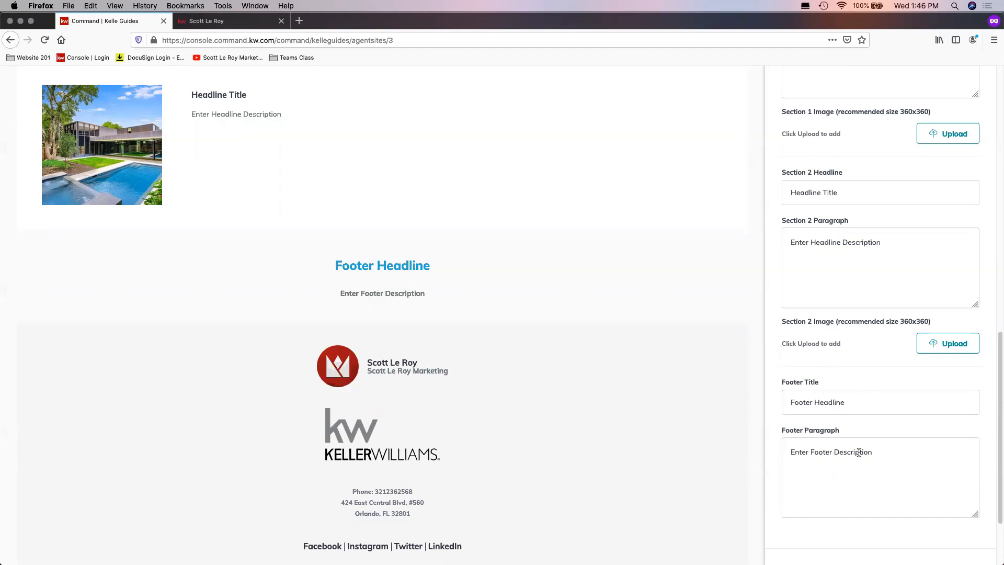
- Scroll past the footer details and continue to the site content customization step
scroll(891, 443, "down", 1)
scroll(895, 436, "down", 3)
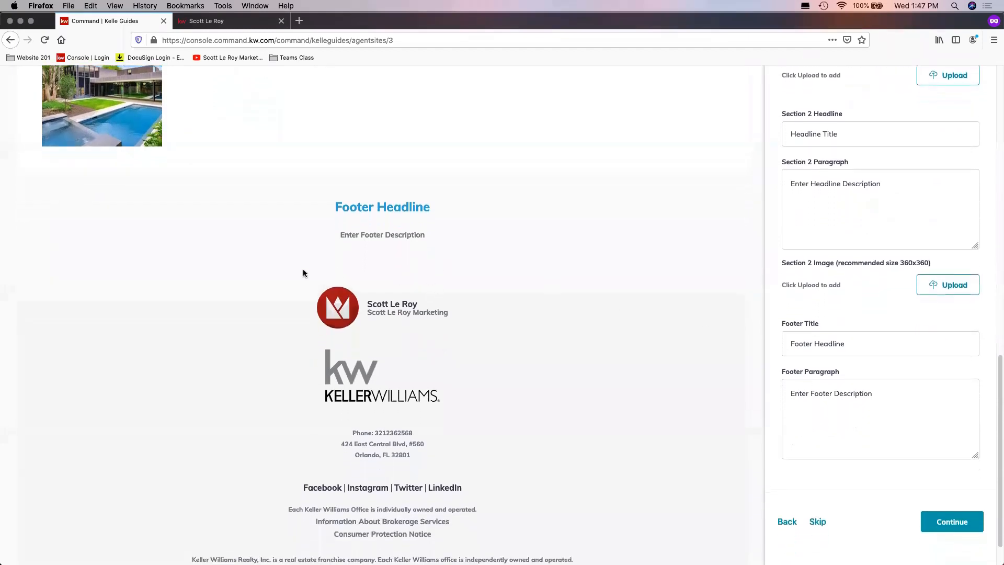
scroll(289, 503, "down", 1)
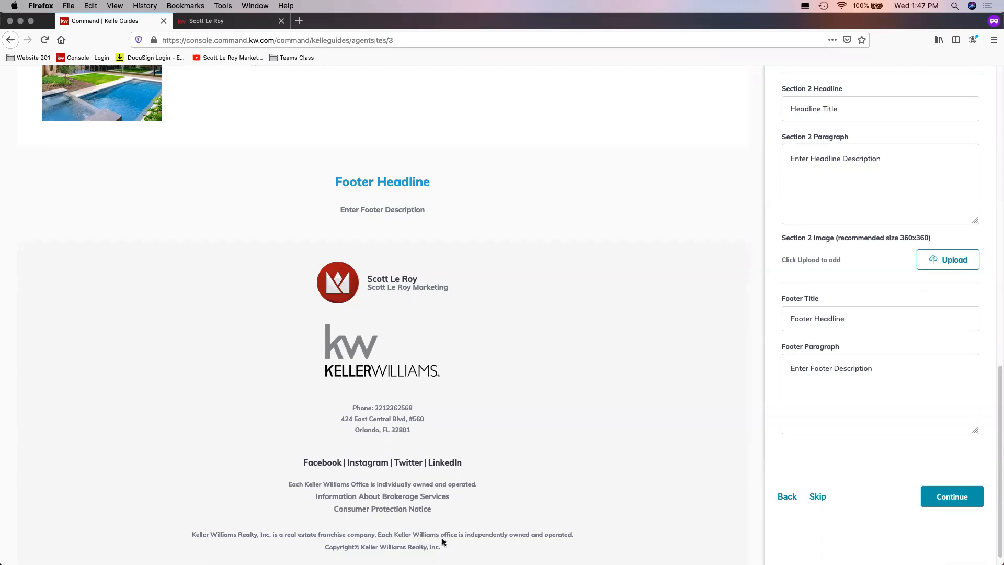
scroll(575, 529, "down", 1)
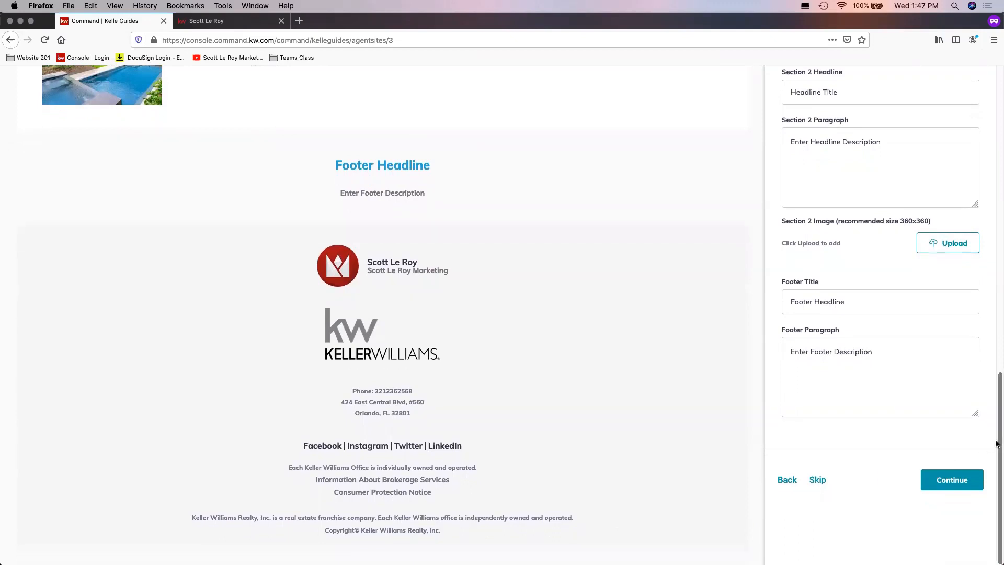
left_click(965, 485)
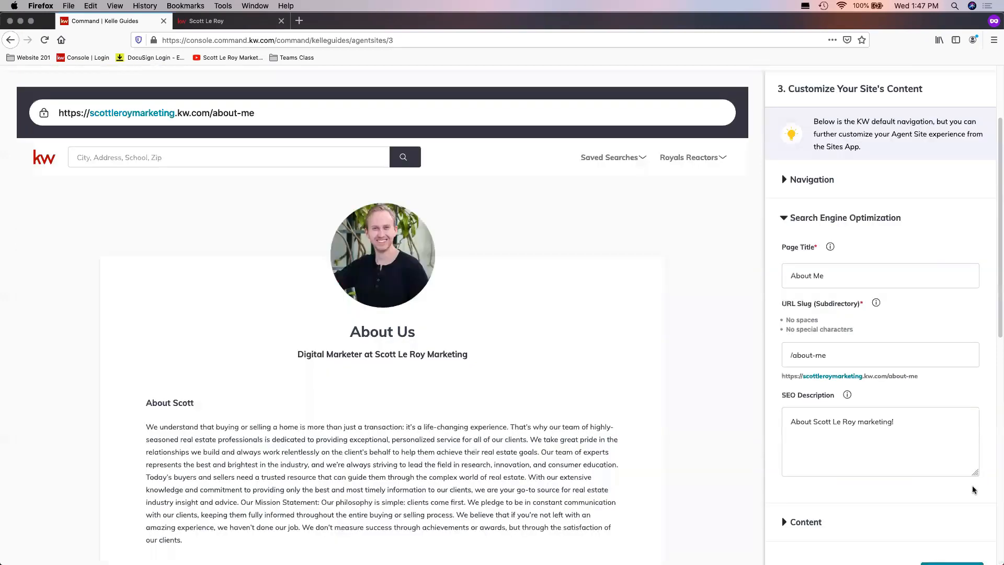
scroll(908, 426, "down", 1)
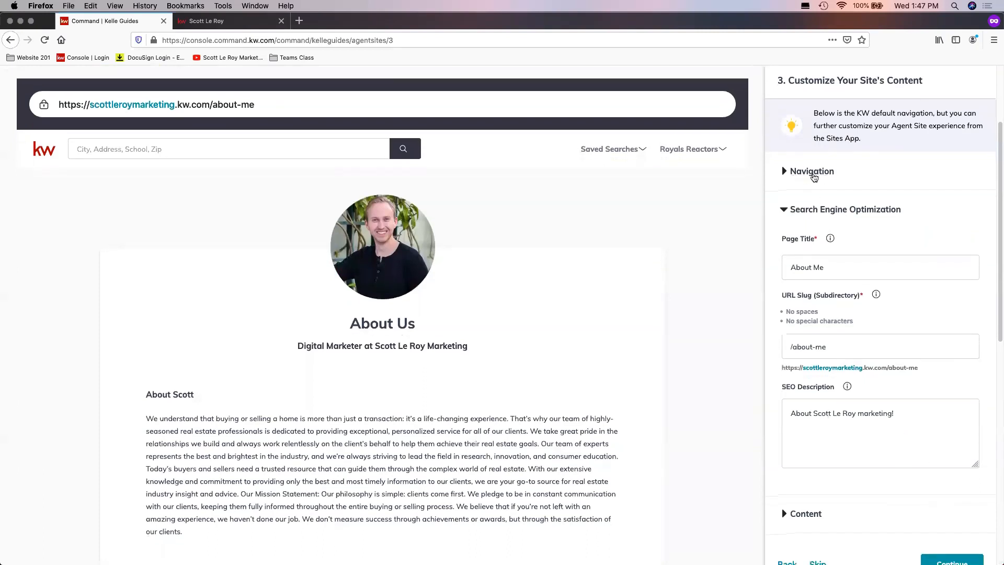
left_click(814, 176)
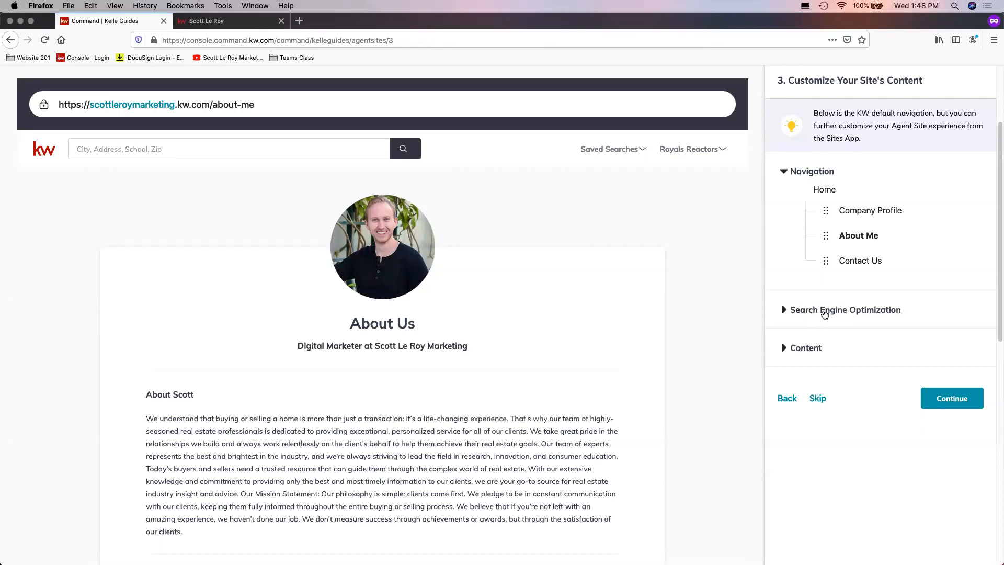
left_click(821, 314)
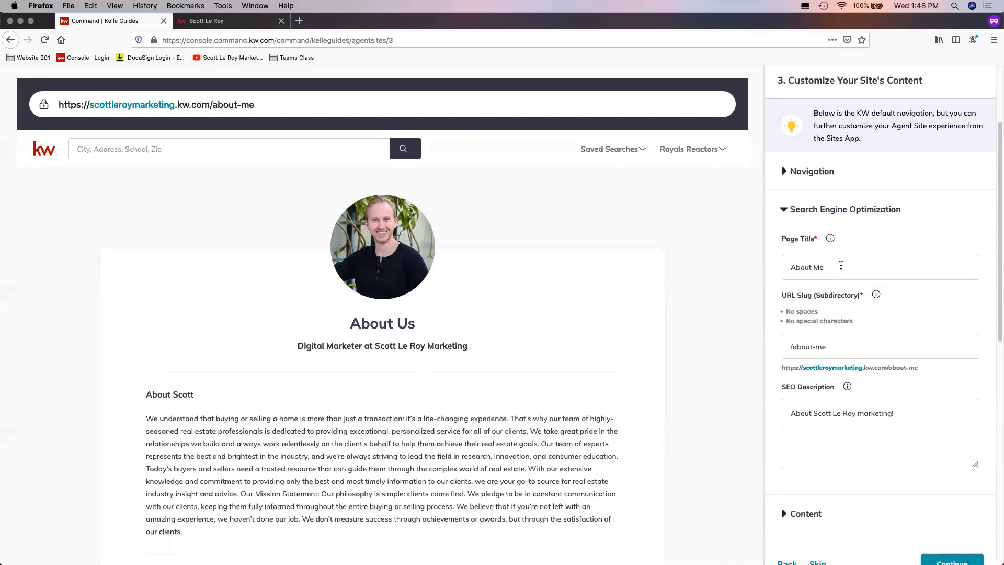
- Replace 'Me' with the agent's first name in the About page's SEO title and lowercase URL slug
scroll(845, 261, "down", 1)
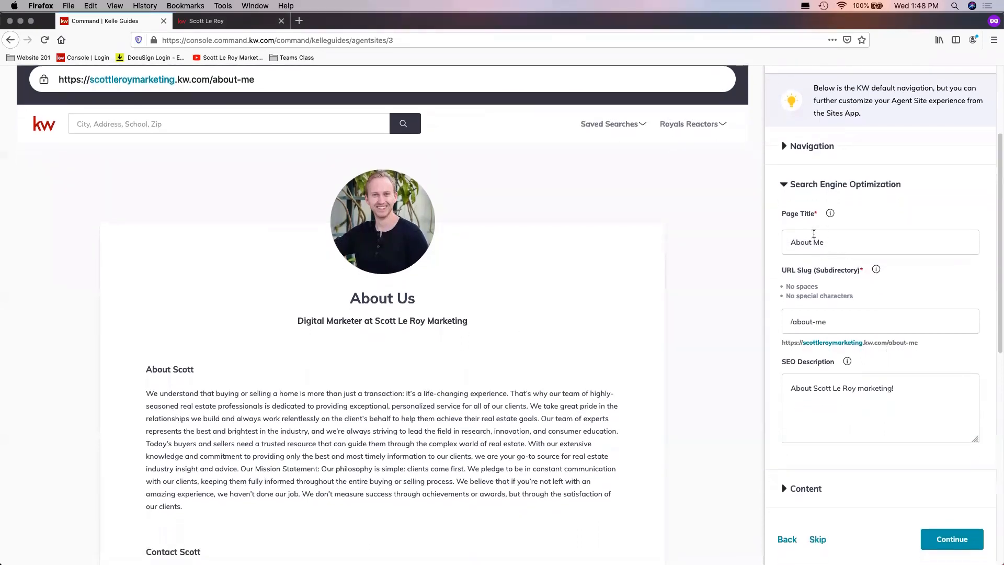
double_click(818, 242)
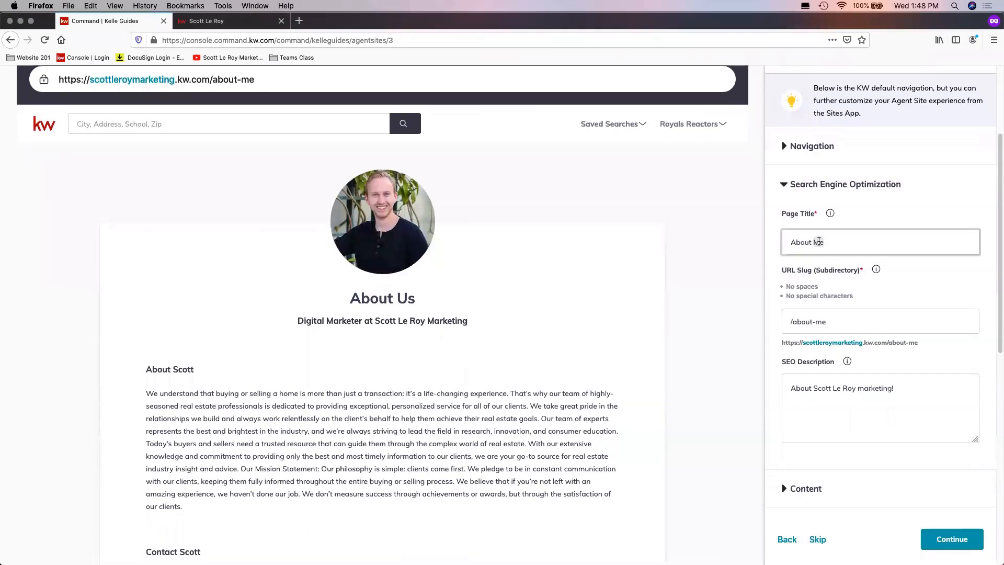
type("Scott")
double_click(824, 322)
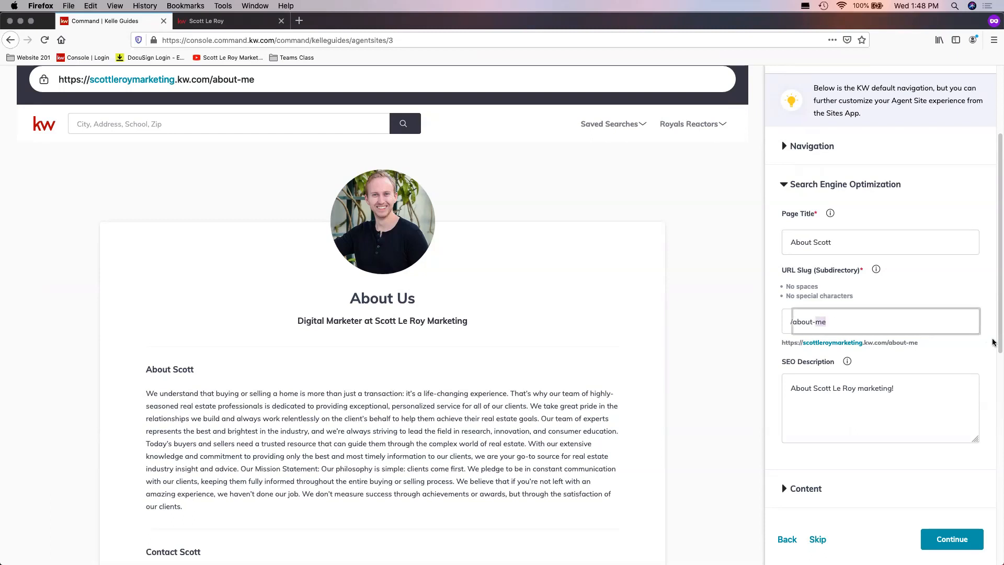
type("scott")
left_click(915, 390)
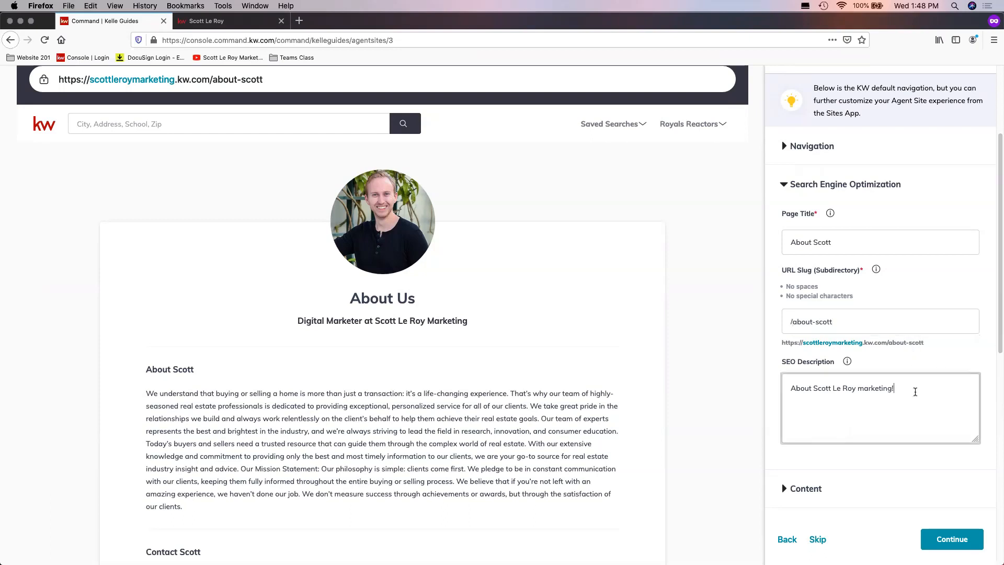
scroll(904, 402, "down", 1)
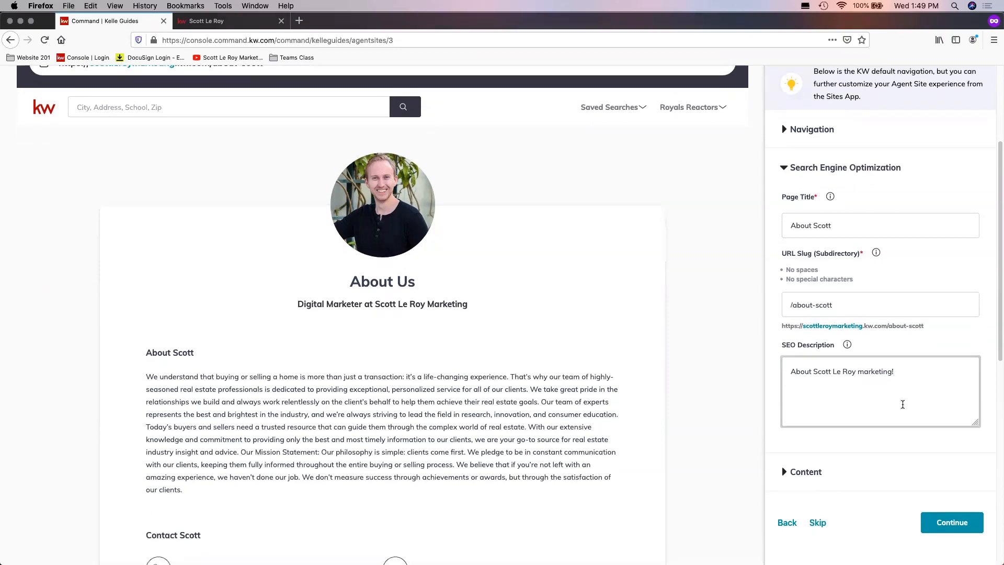
scroll(902, 404, "down", 1)
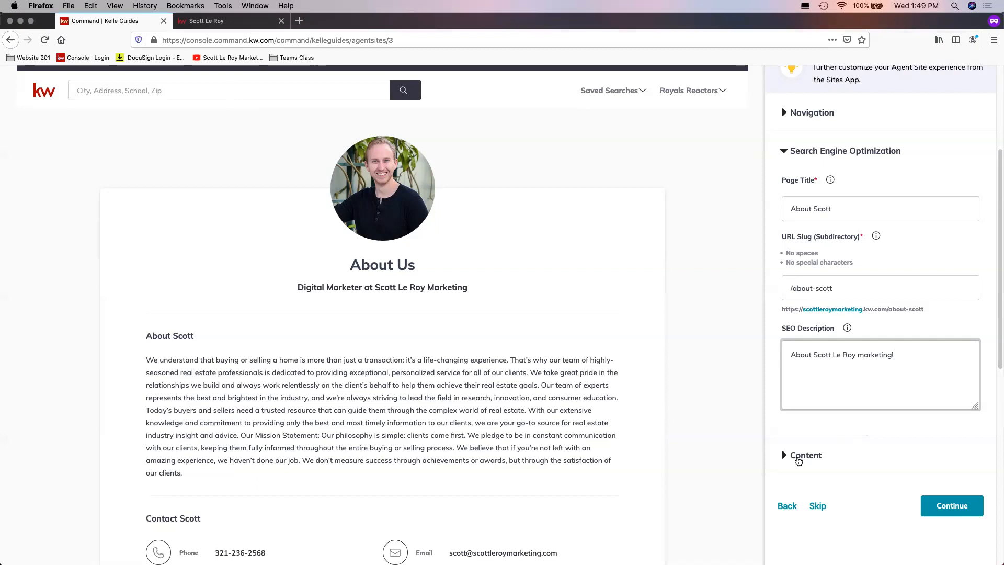
- Change the About page's content title to 'About' followed by the agent's full name
left_click(799, 461)
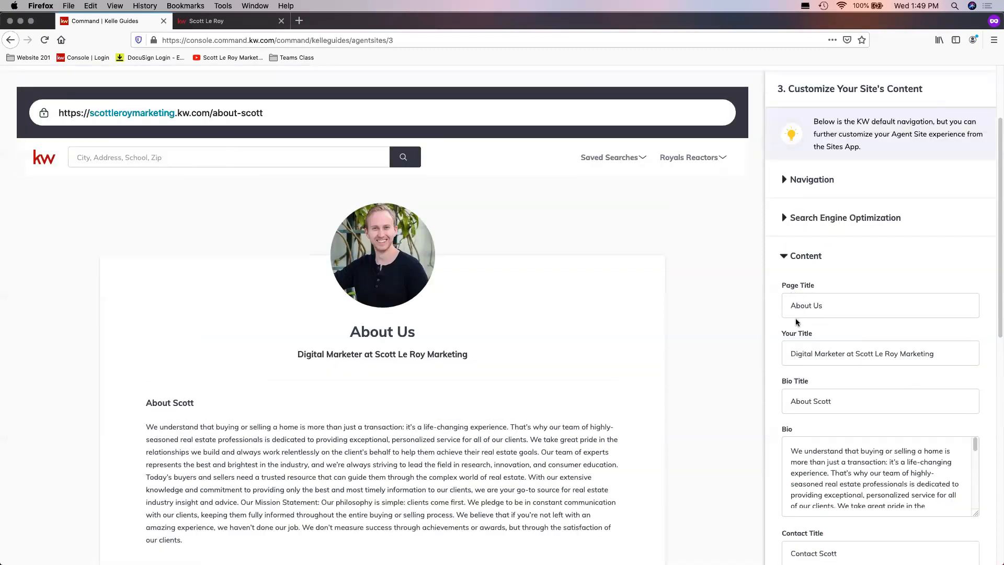
left_click(816, 305)
key("BackSpace")
key("BackSpace")
type("Sc")
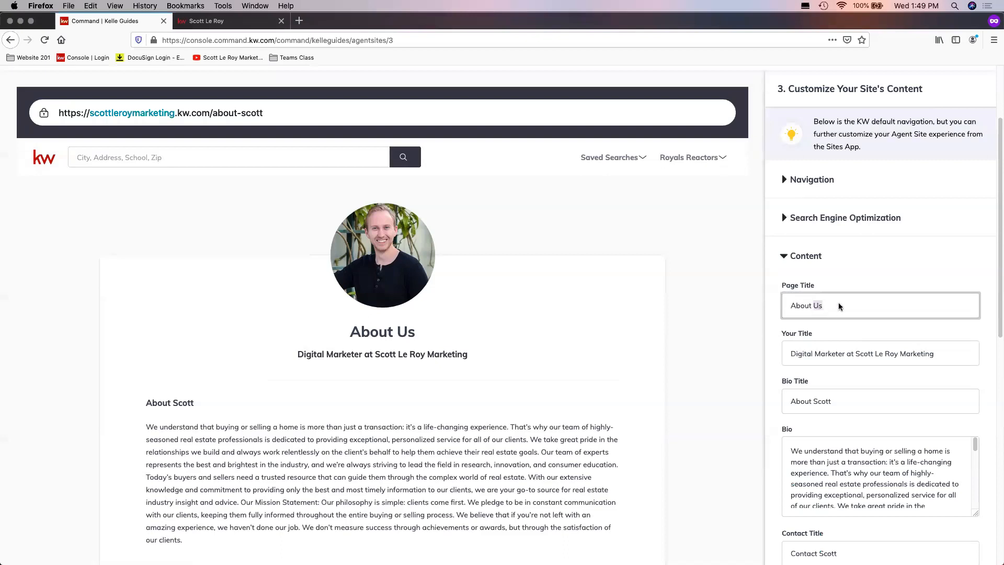
type("ott Ke")
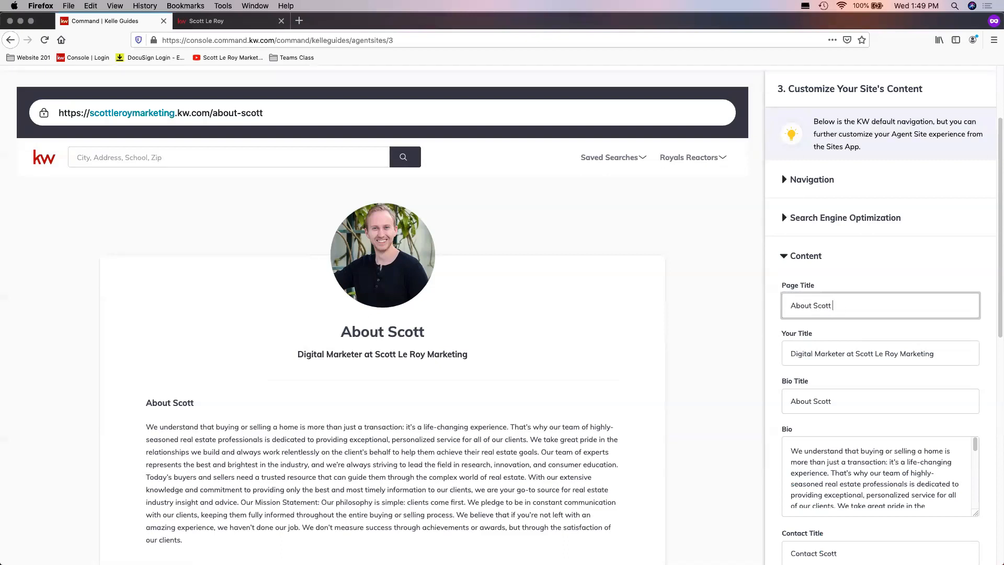
key("BackSpace")
key("BackSpace")
key("BackSpace")
type("Le Roy")
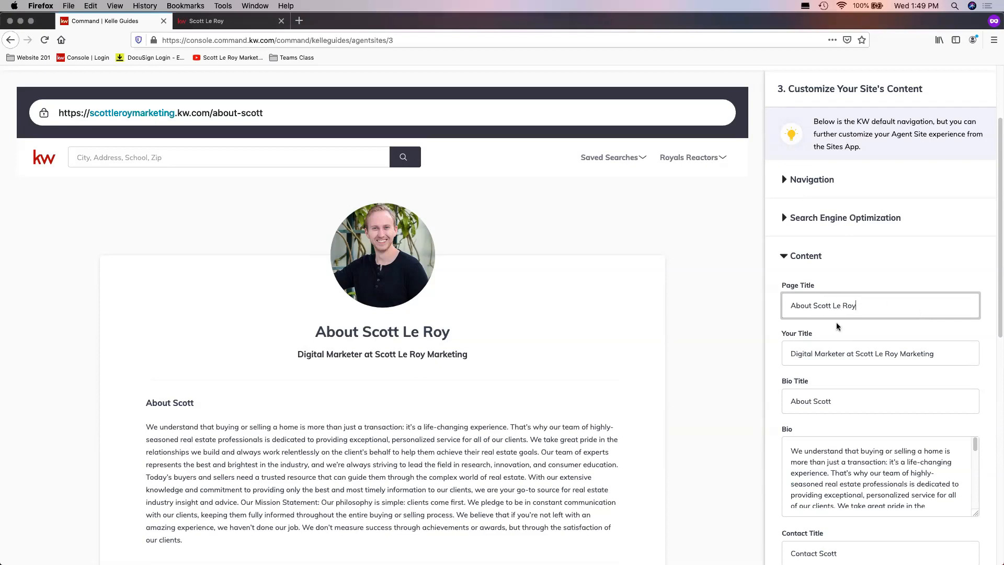
scroll(836, 326, "down", 1)
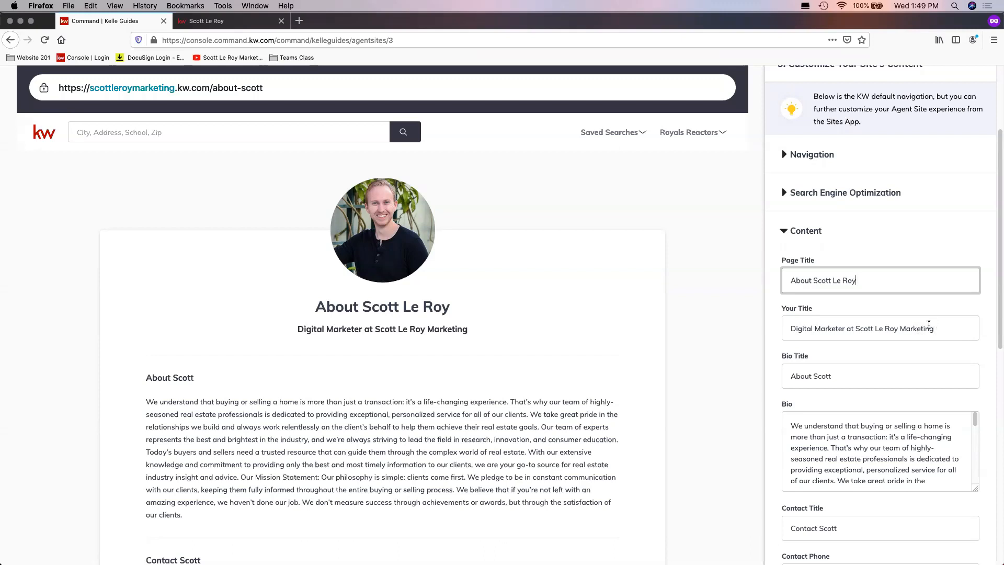
scroll(906, 334, "down", 2)
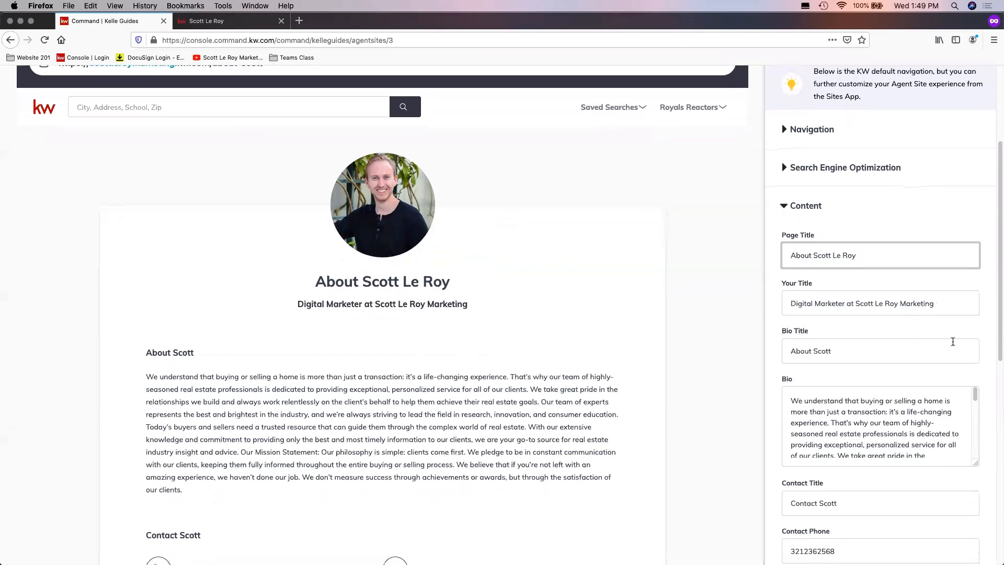
scroll(897, 353, "down", 1)
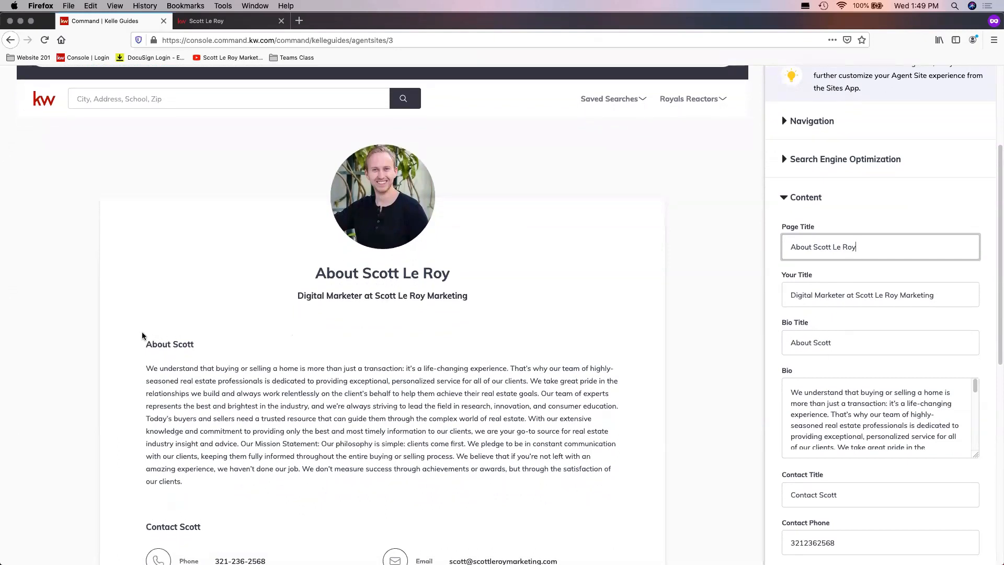
left_click(861, 342)
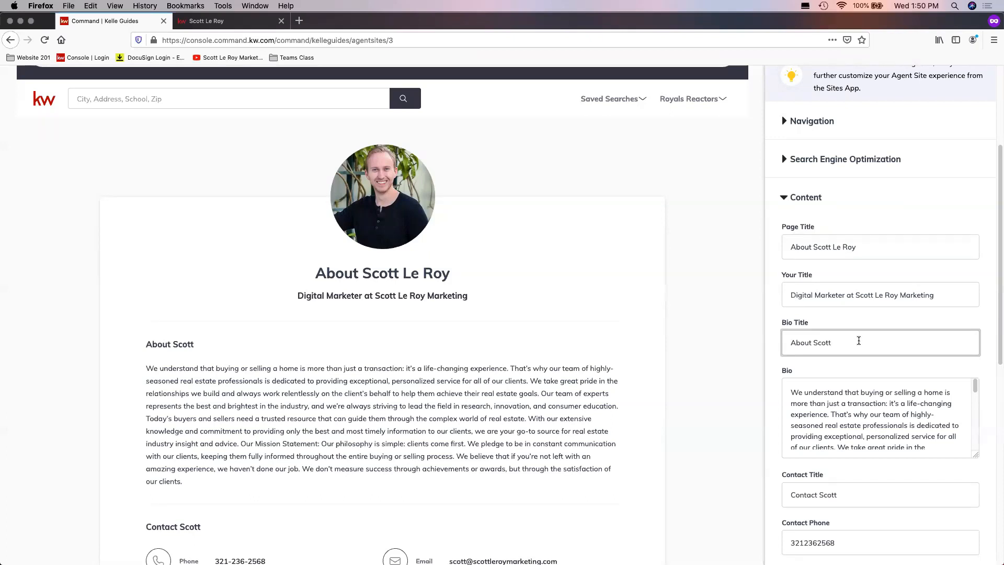
scroll(868, 341, "down", 1)
scroll(900, 394, "down", 1)
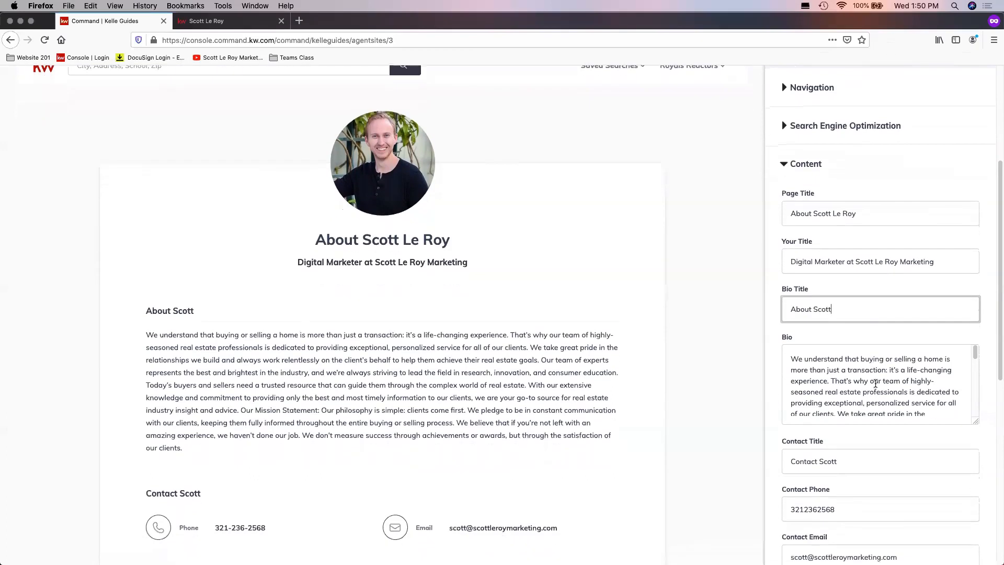
scroll(900, 393, "down", 5)
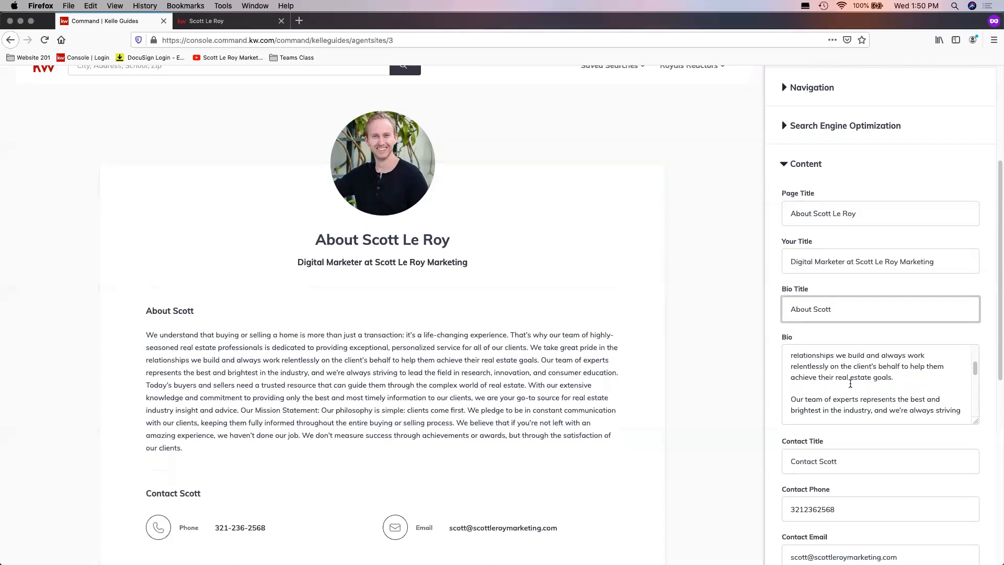
scroll(805, 392, "down", 8)
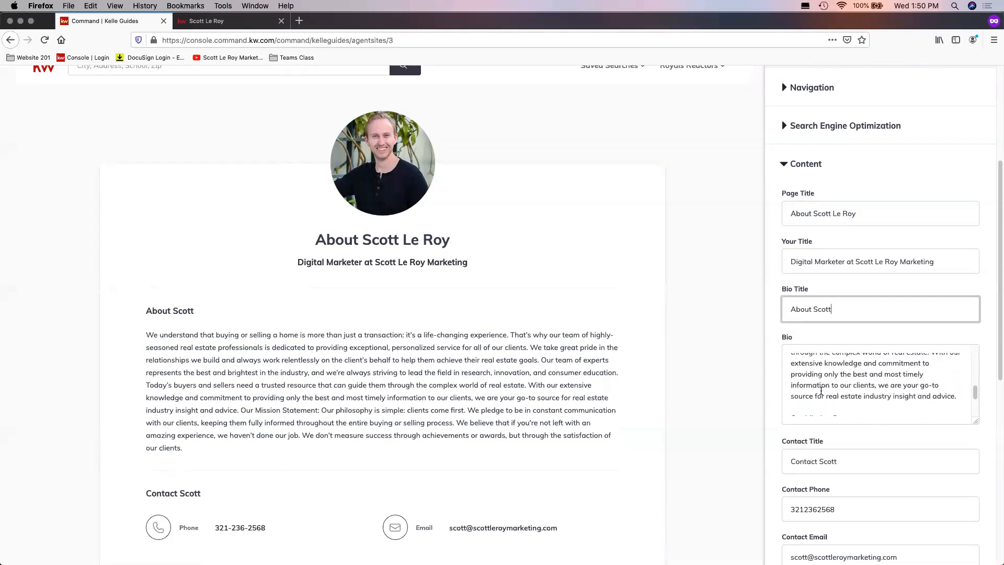
scroll(823, 385, "down", 5)
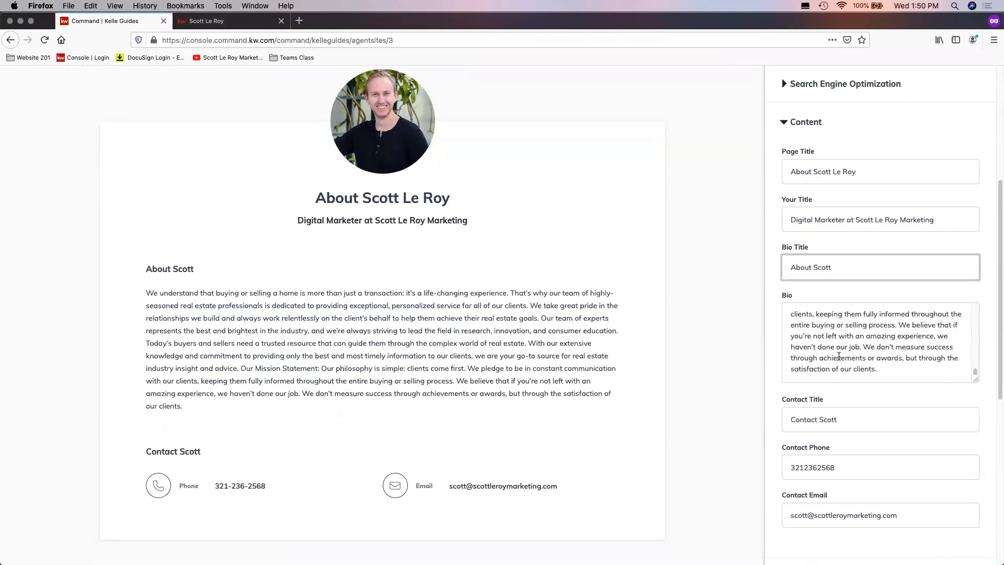
scroll(850, 353, "up", 2)
scroll(851, 354, "up", 2)
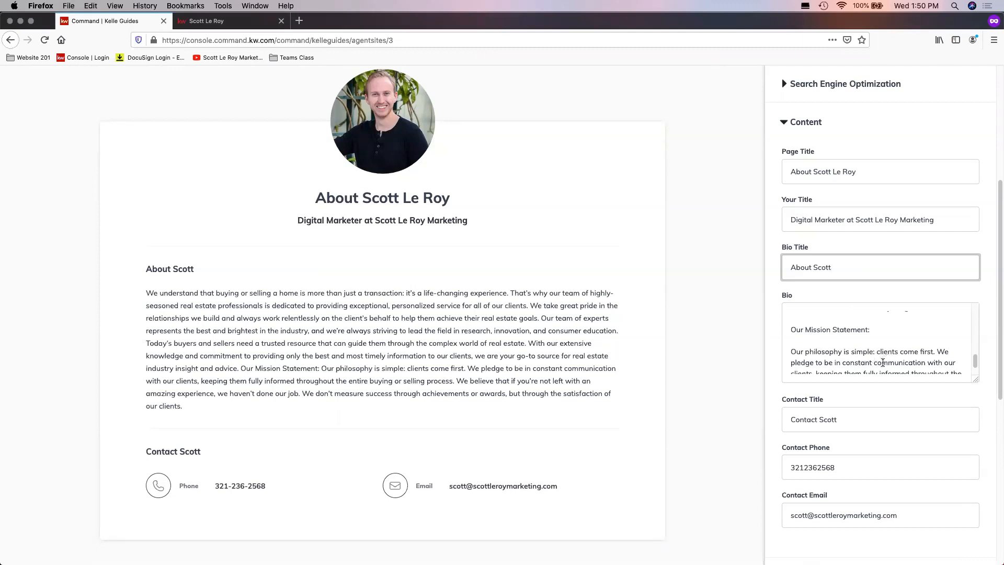
scroll(884, 360, "down", 2)
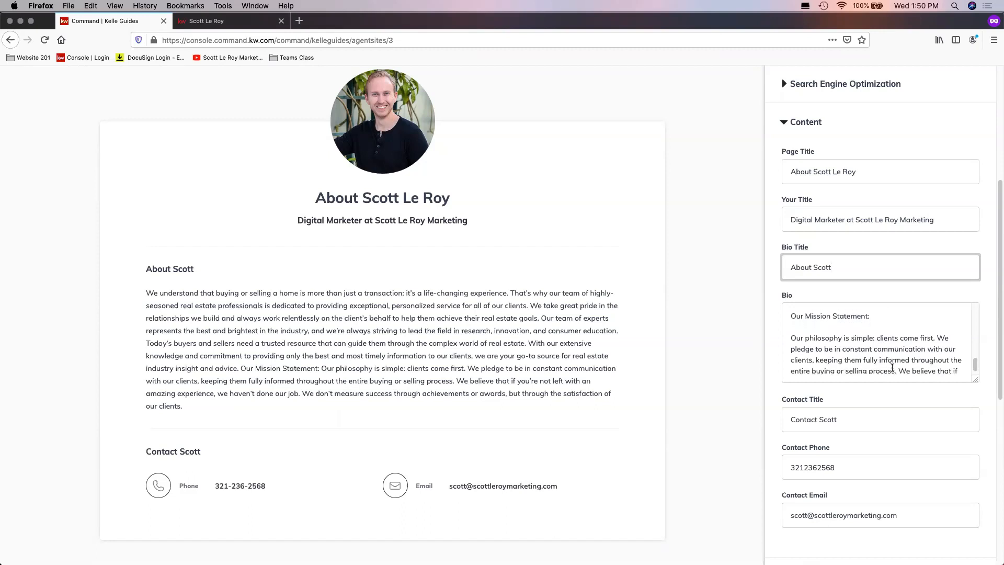
scroll(927, 389, "down", 1)
scroll(931, 376, "down", 2)
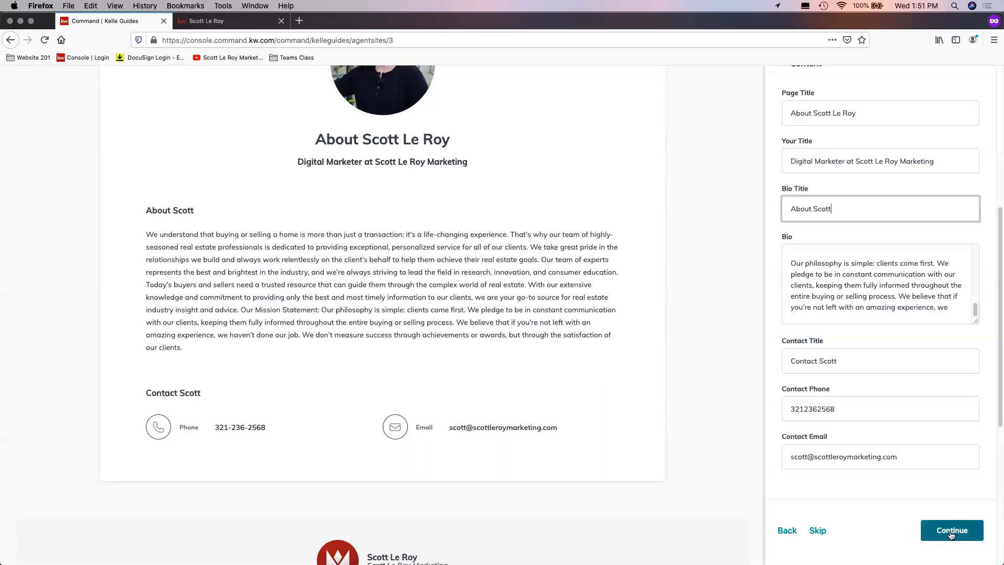
scroll(954, 530, "down", 1)
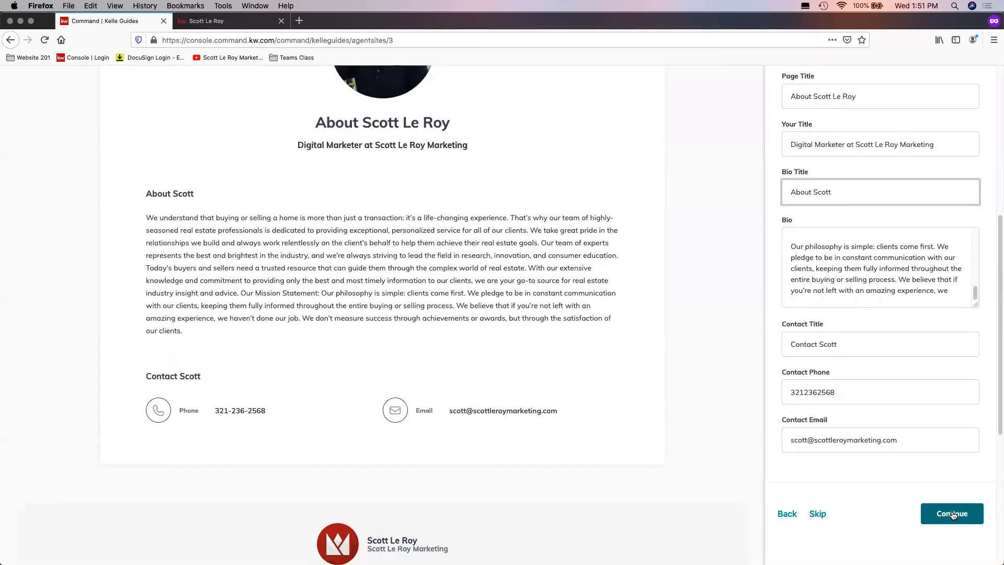
- Continue to the Contact Us page and expand its Navigation and Search Engine Optimization settings
left_click(952, 514)
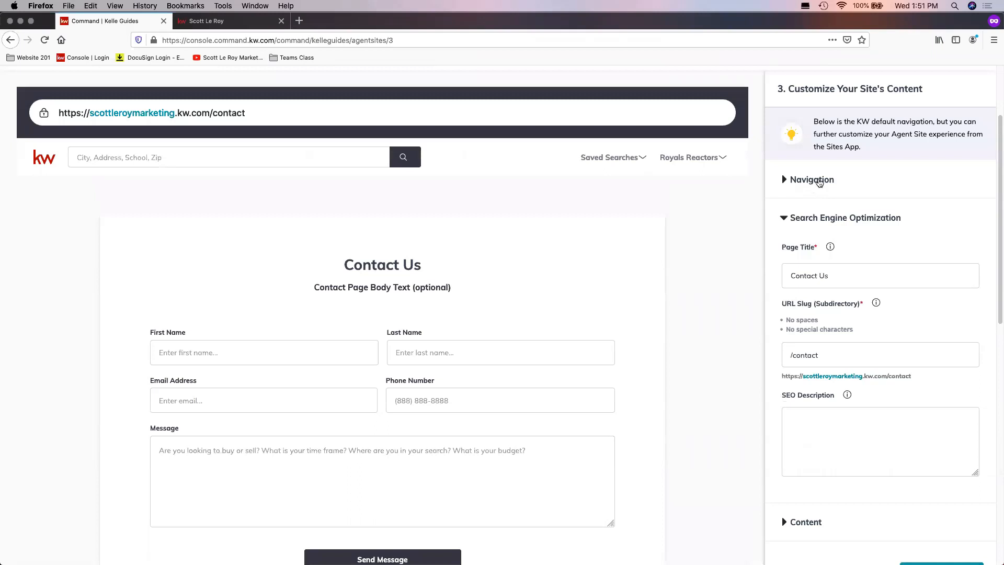
left_click(815, 182)
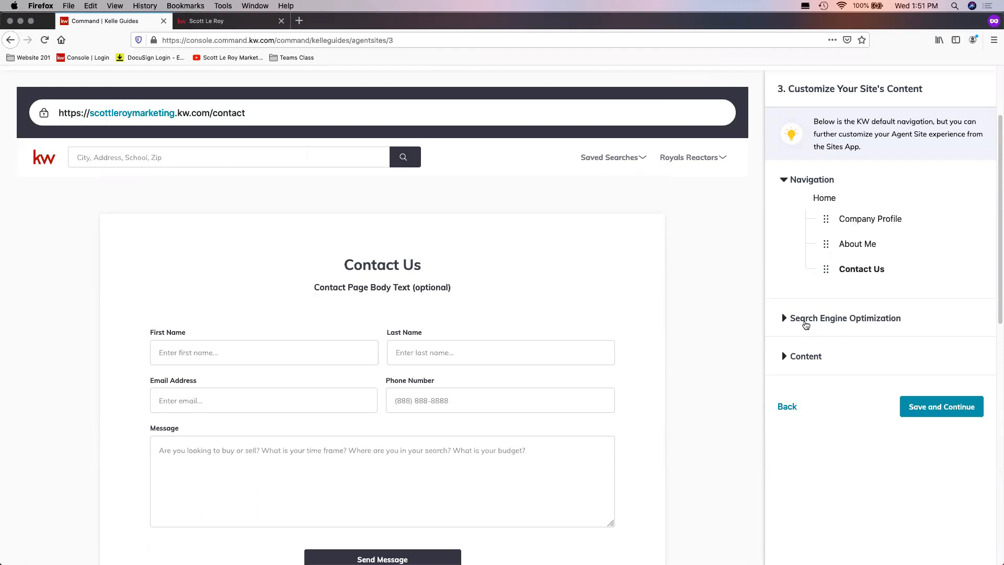
left_click(835, 320)
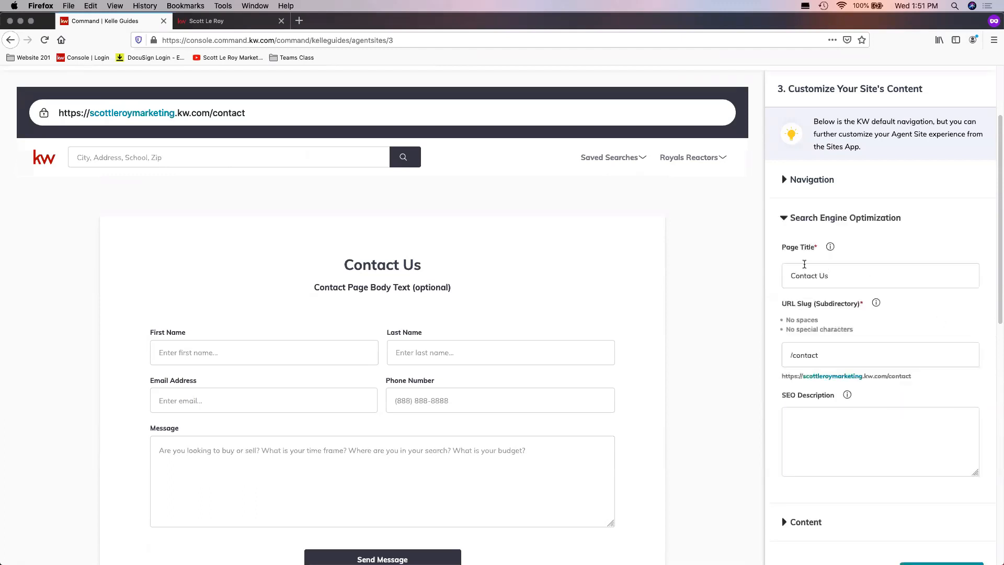
scroll(804, 264, "down", 2)
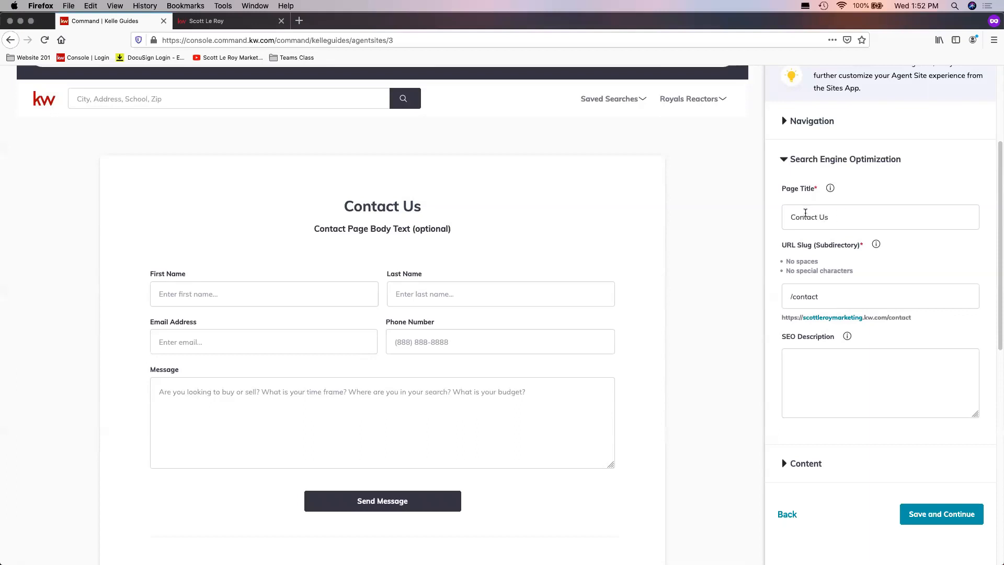
- Rename the contact page's title and URL slug using the agent's first name
double_click(823, 214)
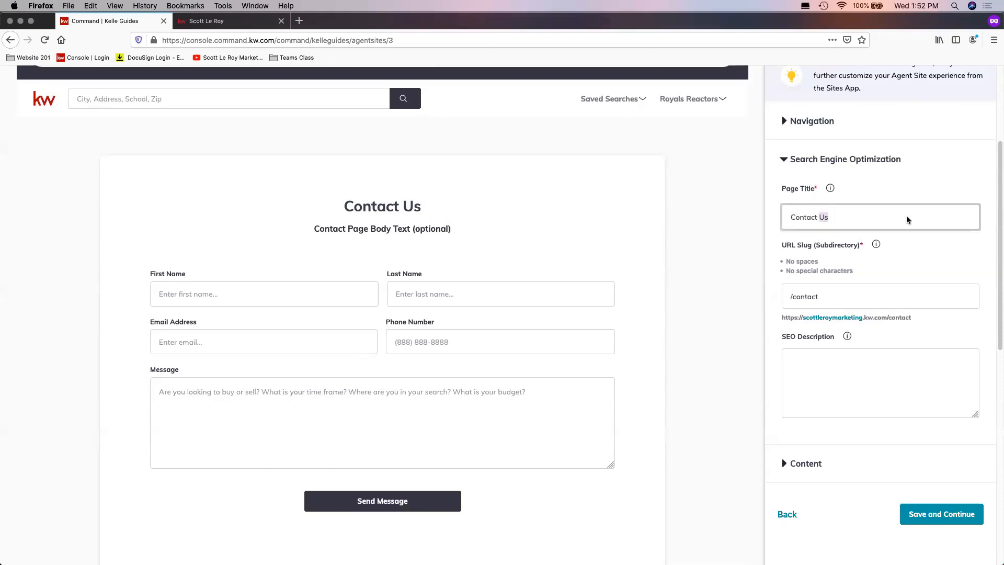
type("Scott")
left_click(839, 290)
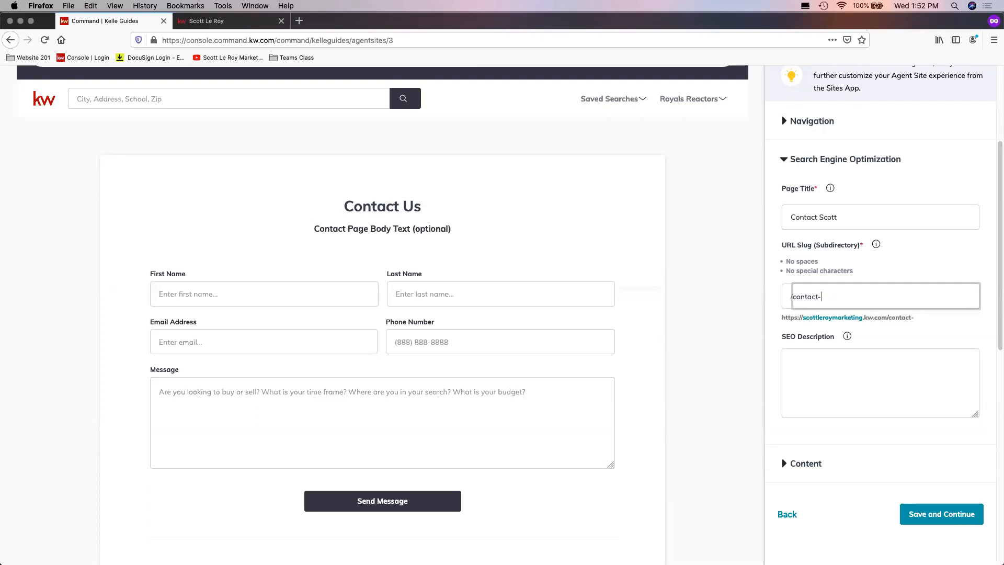
key("BackSpace")
key("BackSpace")
type("scott")
left_click(823, 296)
- Add an SEO description inviting visitors to contact the agent for all their marketing needs
scroll(961, 297, "down", 1)
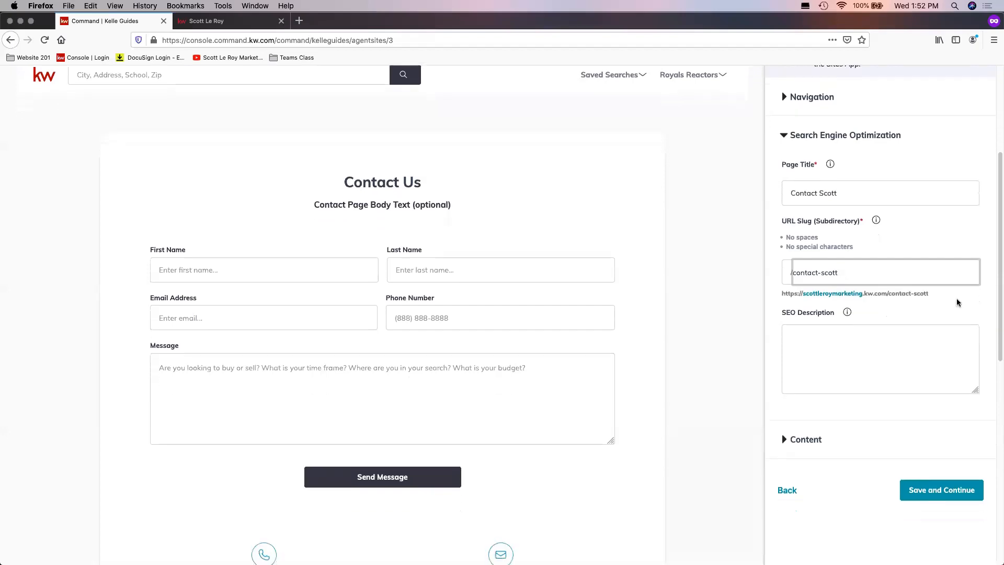
left_click(894, 328)
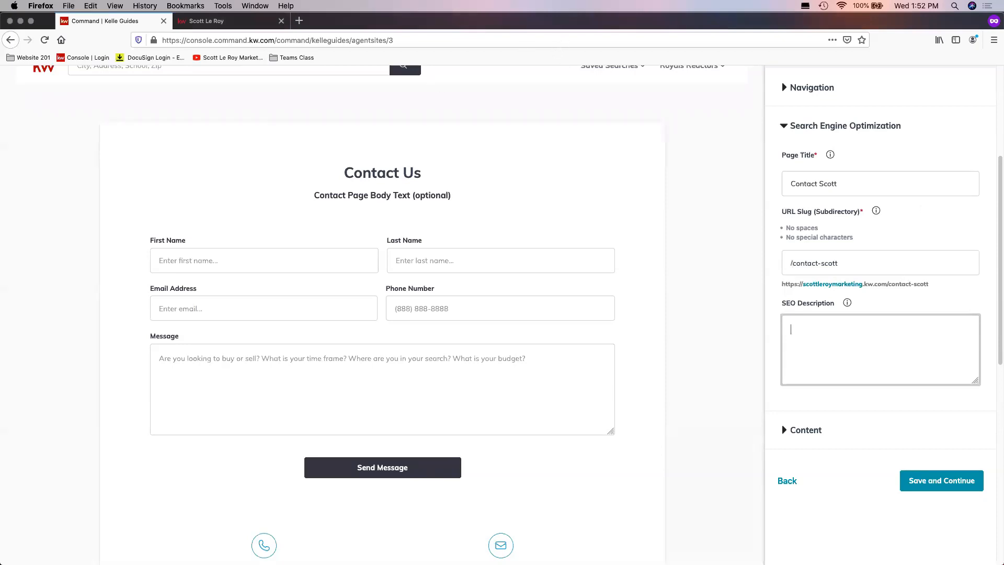
type("Contact Scott Le Roy marketing for a")
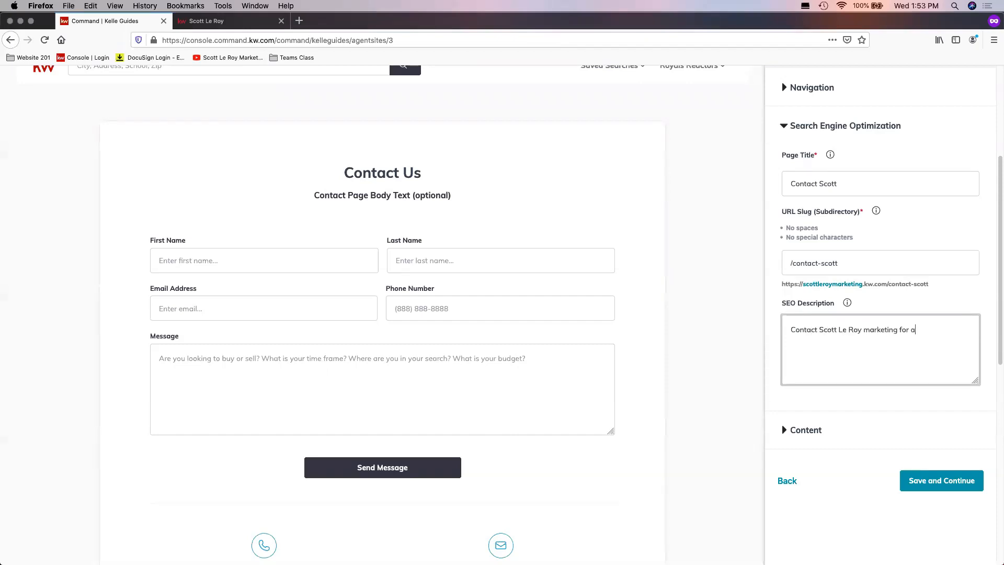
type("ll of your marketing needs!")
left_click(926, 403)
scroll(936, 399, "down", 1)
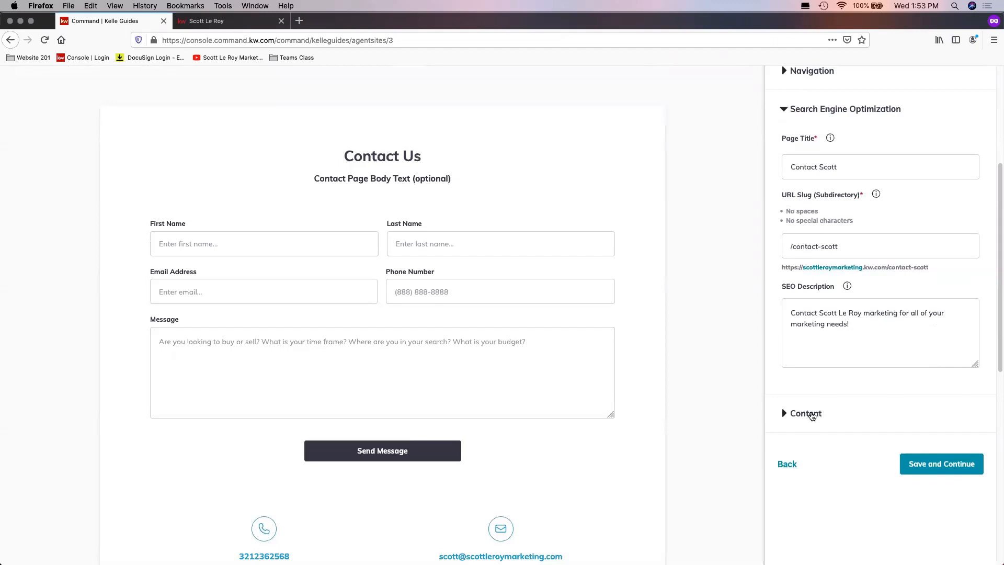
- Set the contact page header to the agent's full name followed by 'Marketing'
left_click(811, 415)
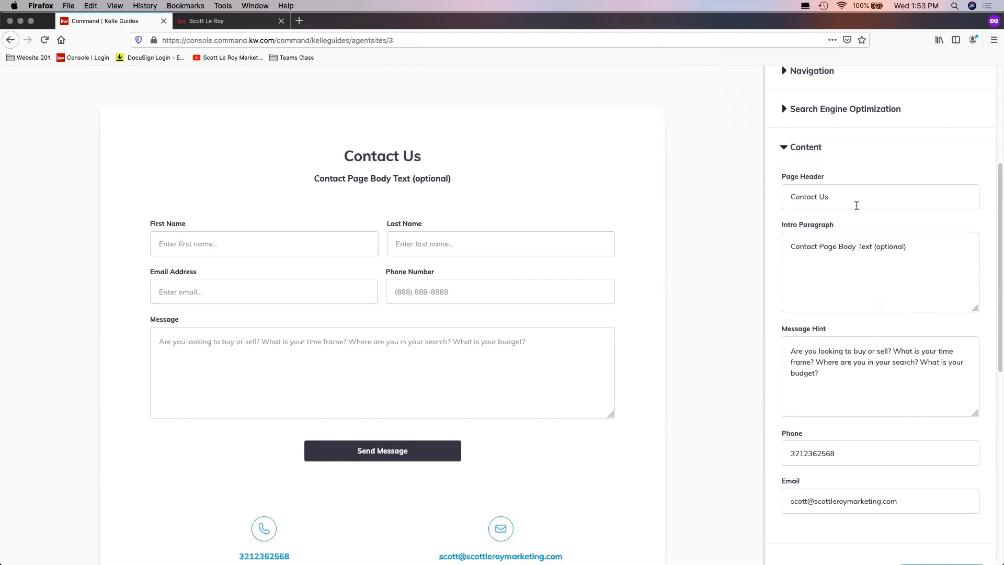
double_click(823, 196)
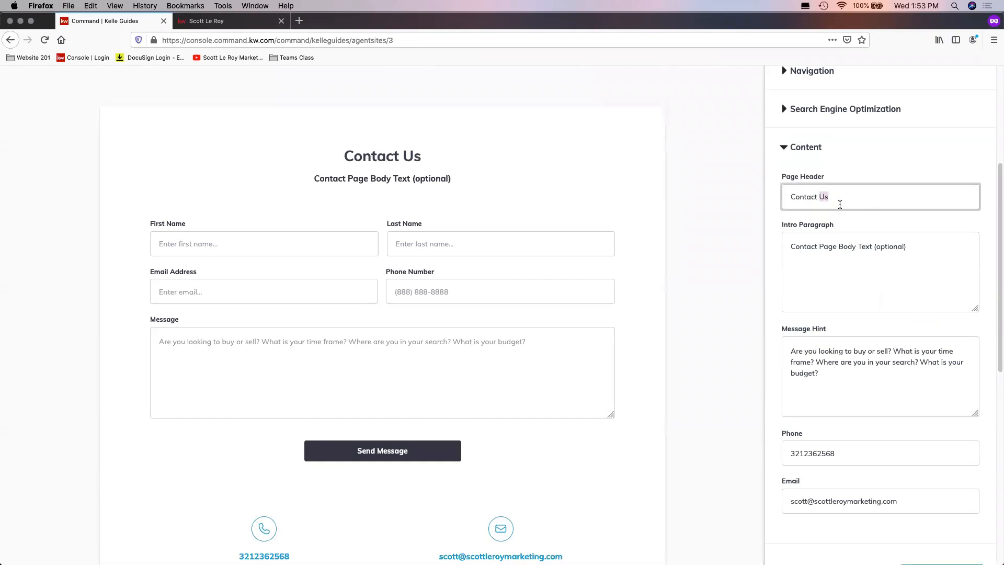
type("Scott KL")
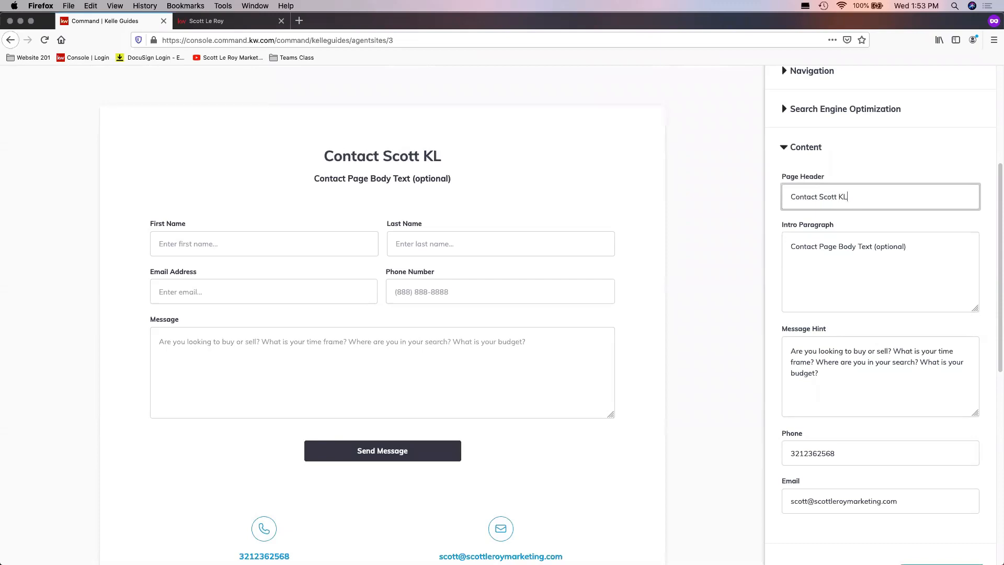
key("BackSpace")
key("BackSpace")
type("Le R")
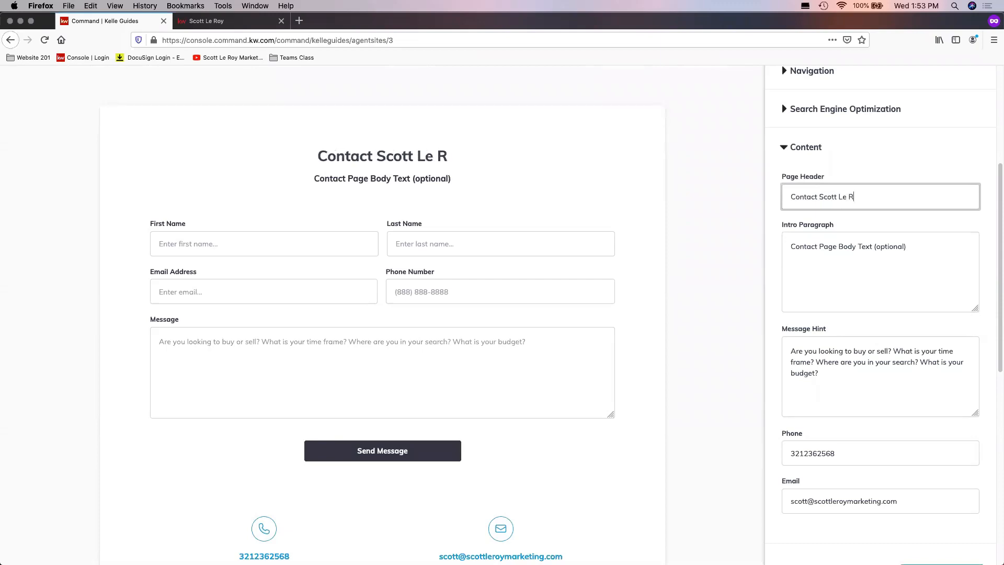
type("oy Marketing")
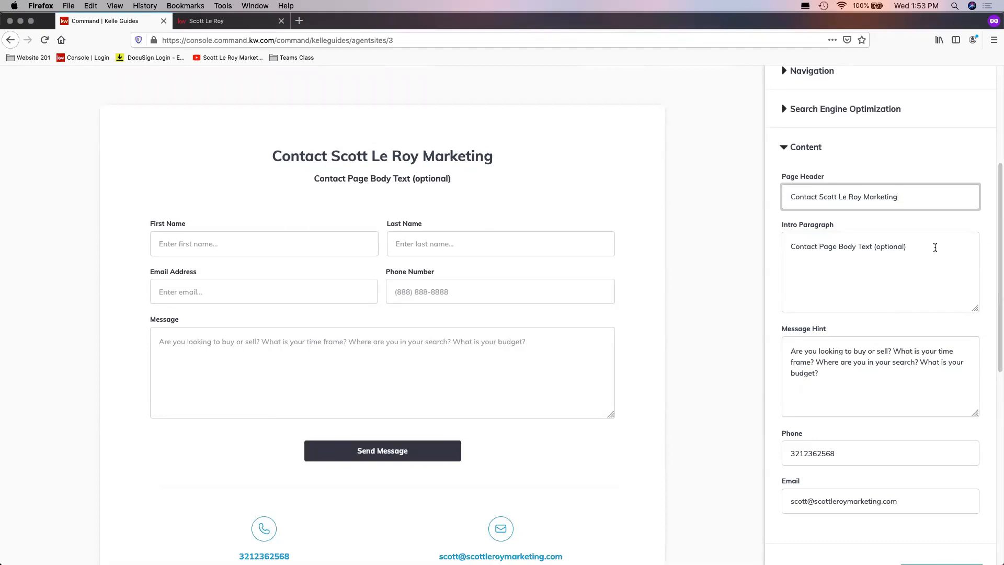
- Replace the placeholder intro paragraph with 'We are here for all of your Marketing Needs!'
triple_click(935, 247)
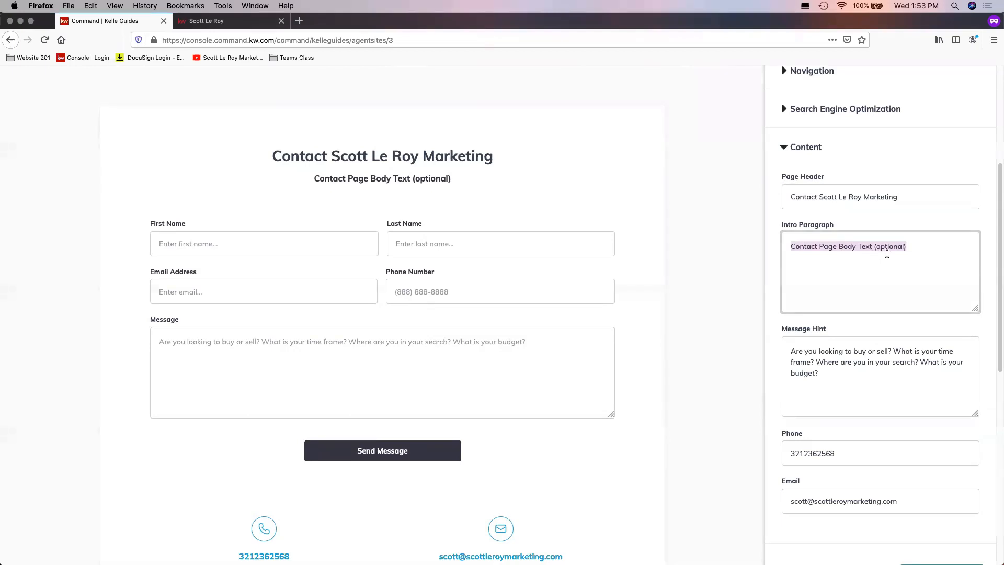
key("BackSpace")
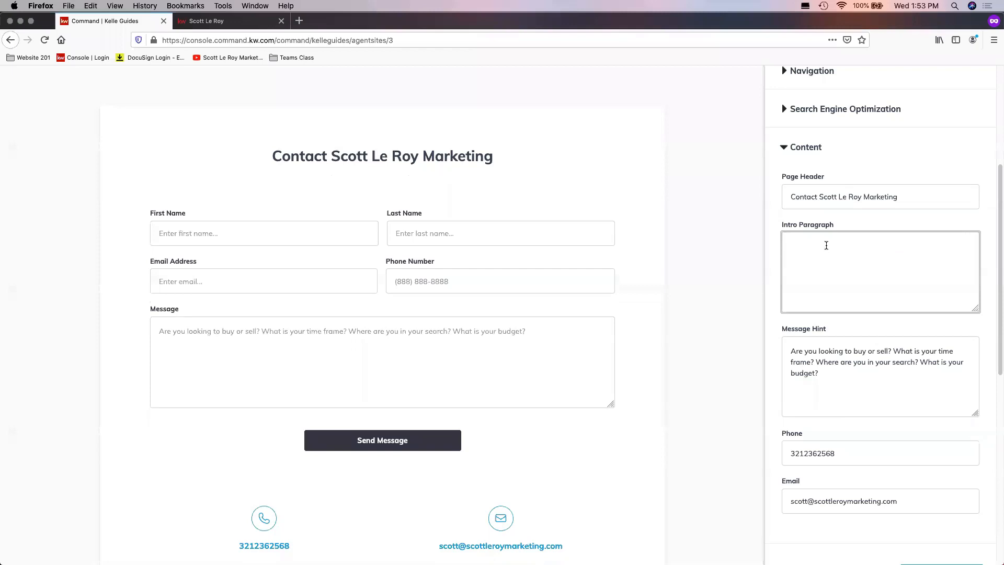
type("We are")
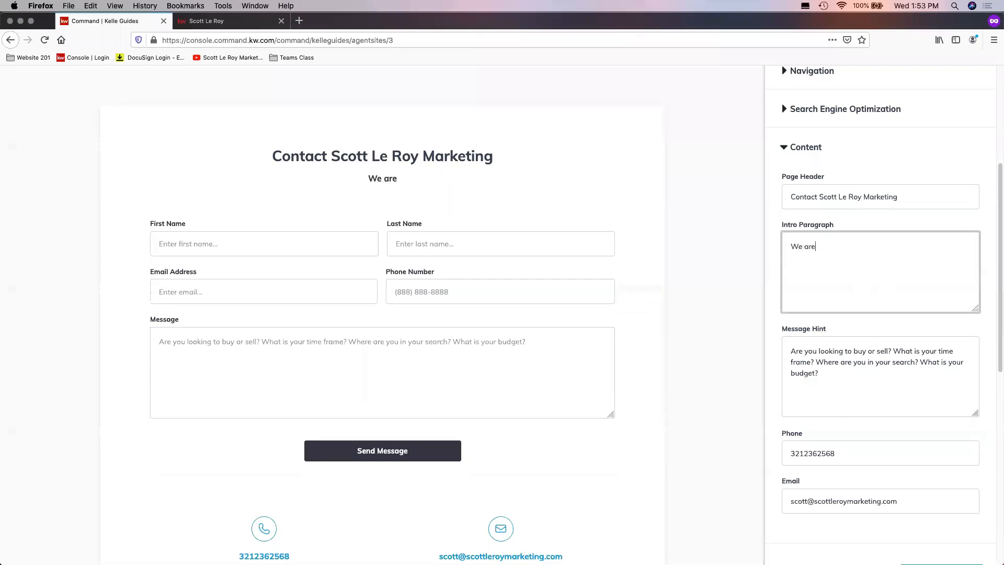
type(" here for all of your ma")
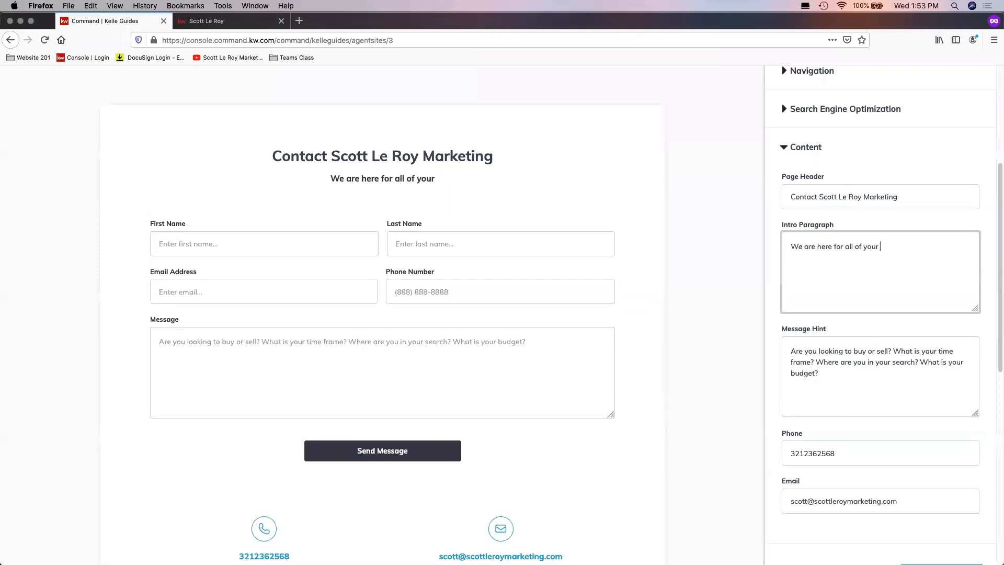
key("BackSpace")
key("BackSpace")
type("Marketi")
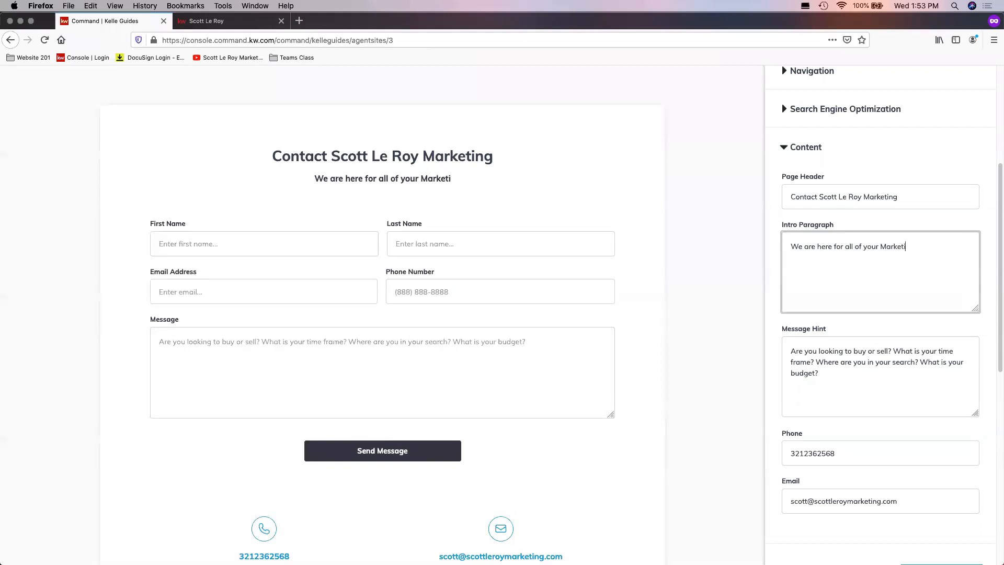
type("ng Needs!")
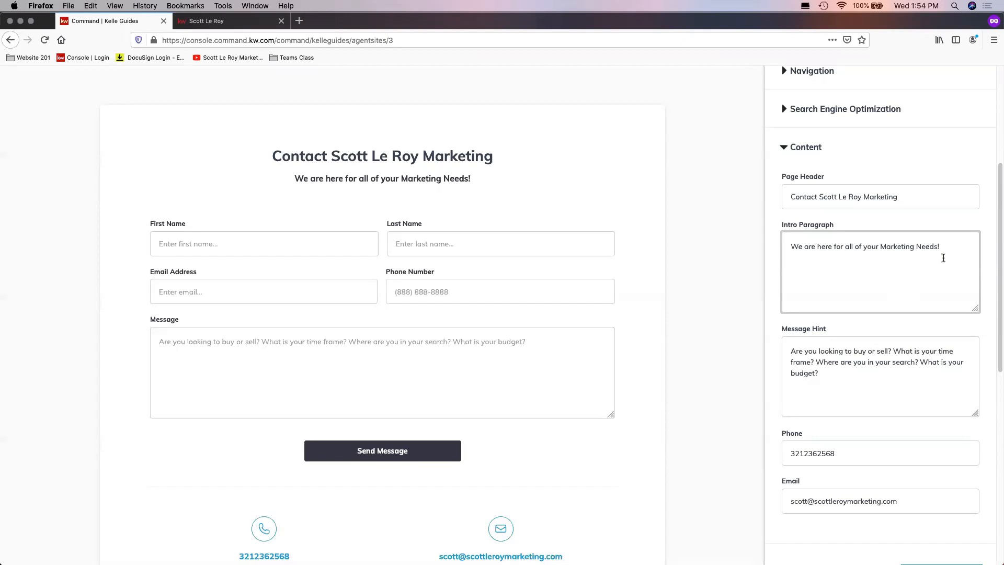
- Check the contact page Content fields with the 'We are here for all of your Marketing Needs!' intro, then save and continue
scroll(894, 256, "down", 3)
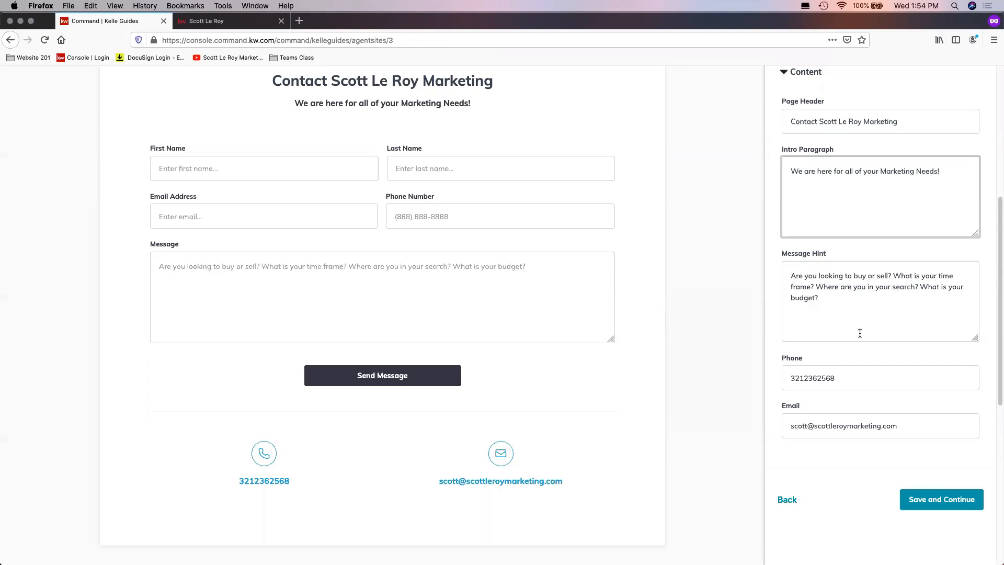
scroll(818, 330, "down", 2)
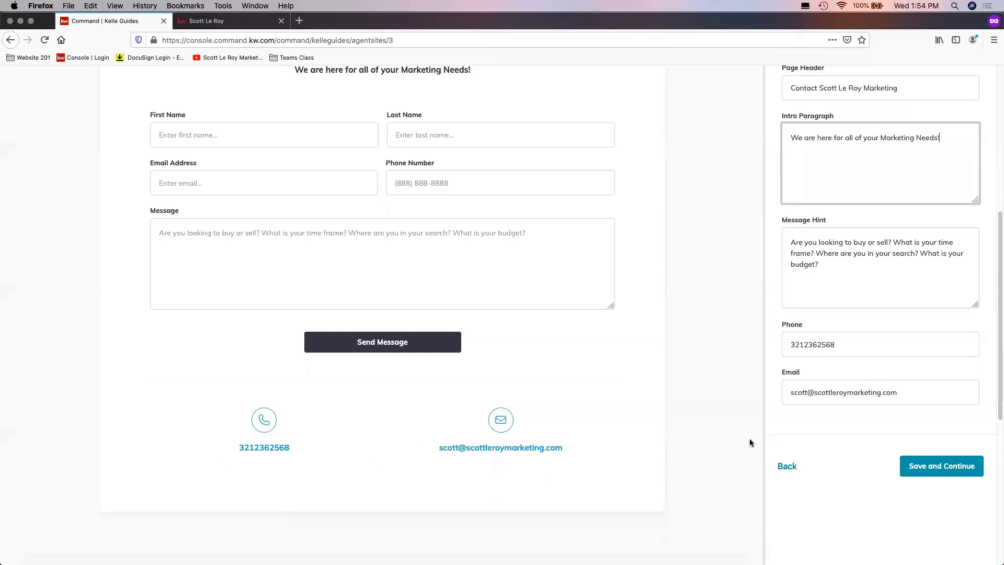
scroll(905, 438, "down", 1)
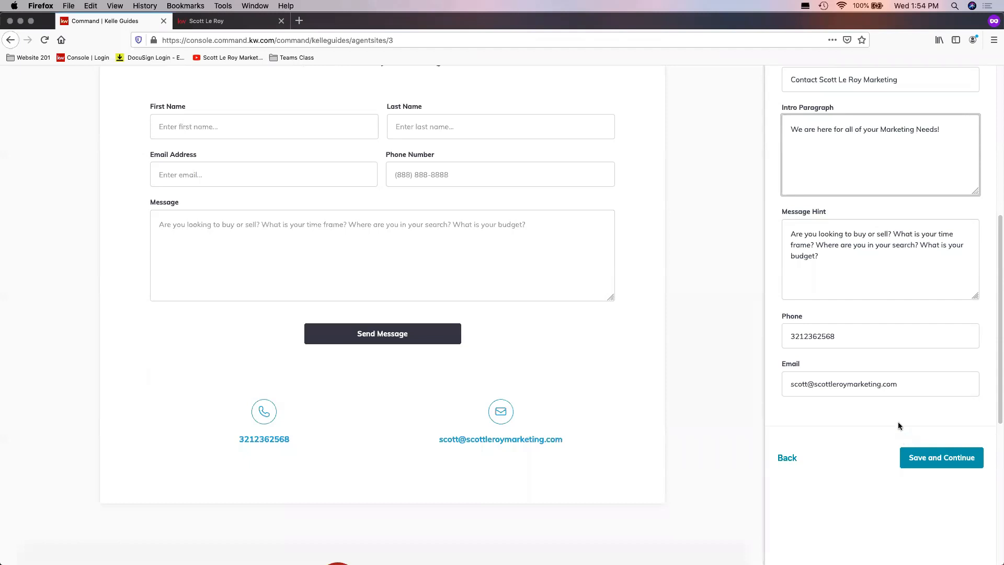
scroll(900, 426, "down", 2)
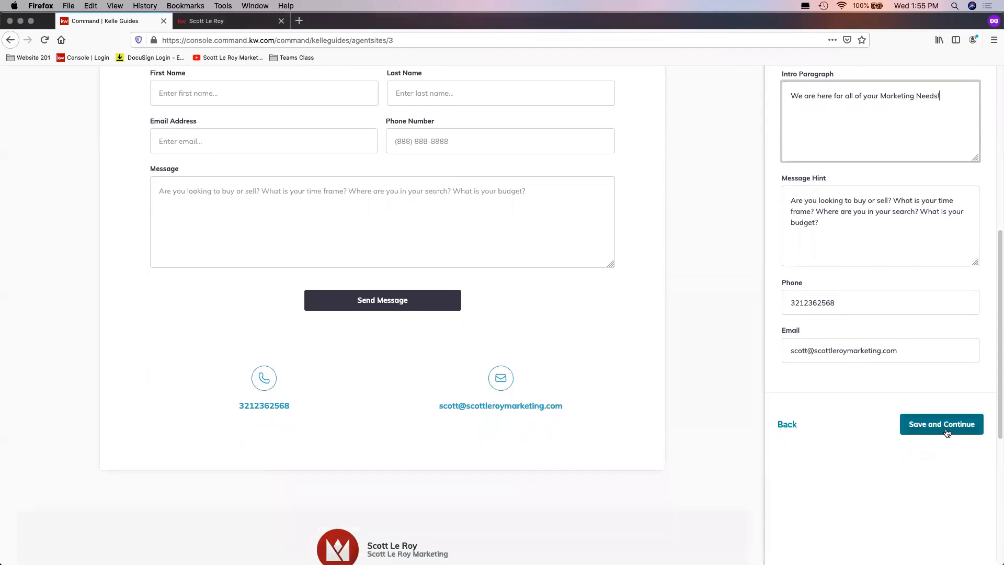
left_click(941, 424)
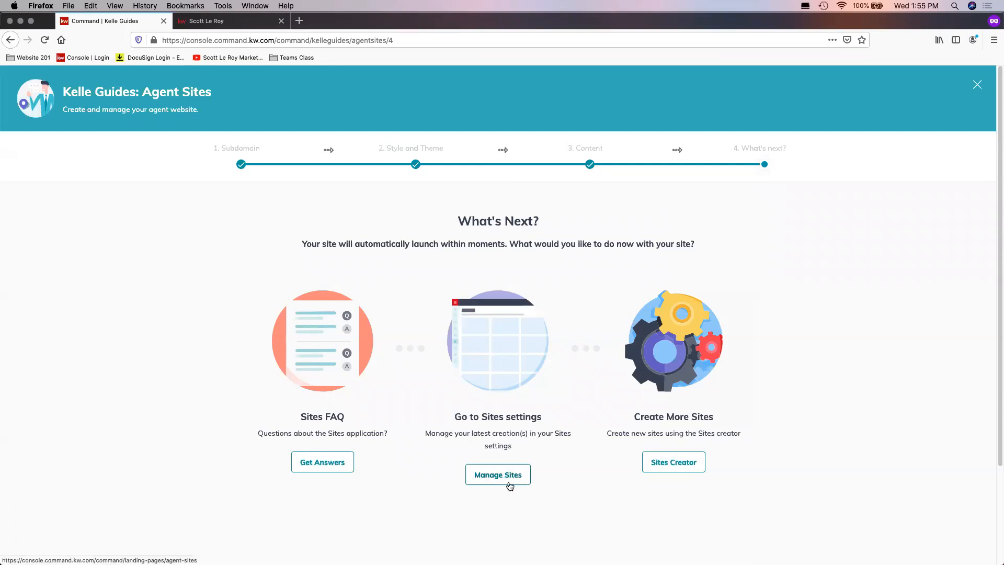
- Leave the What's Next step through Manage Sites, back to the Command dashboard
scroll(508, 484, "down", 3)
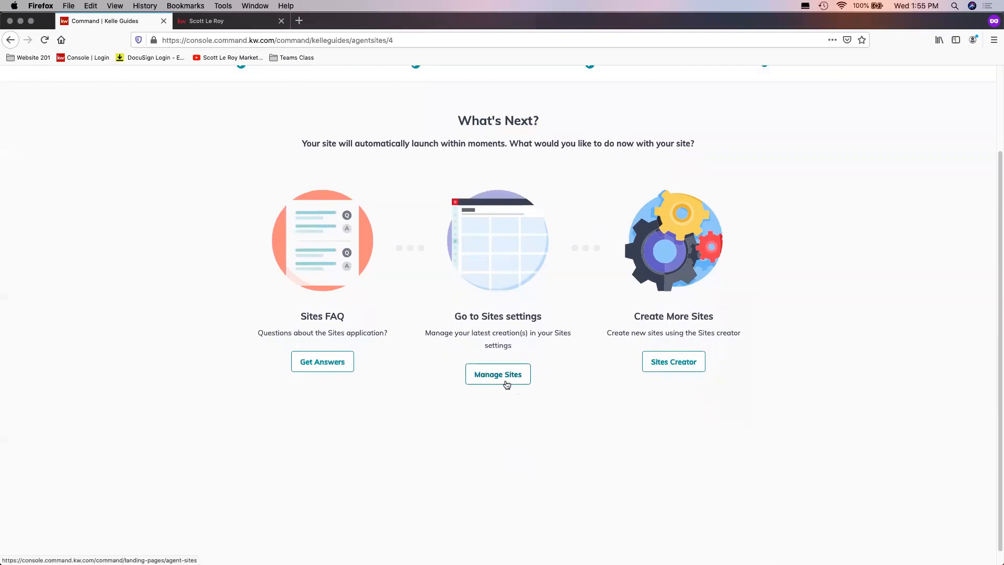
left_click(507, 384)
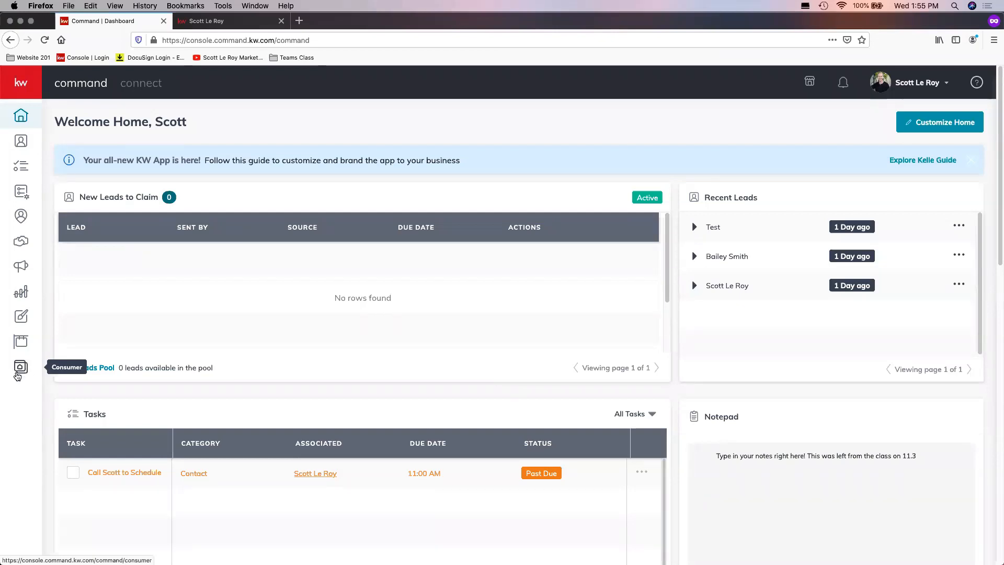
- Go to the Consumer area and show its Agent Site Pages tab
left_click(23, 373)
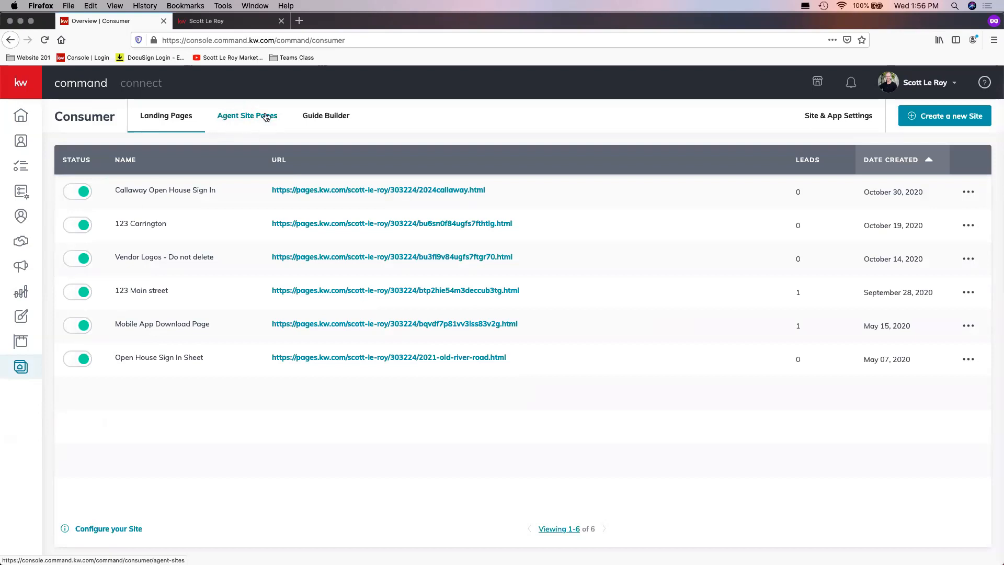
left_click(232, 117)
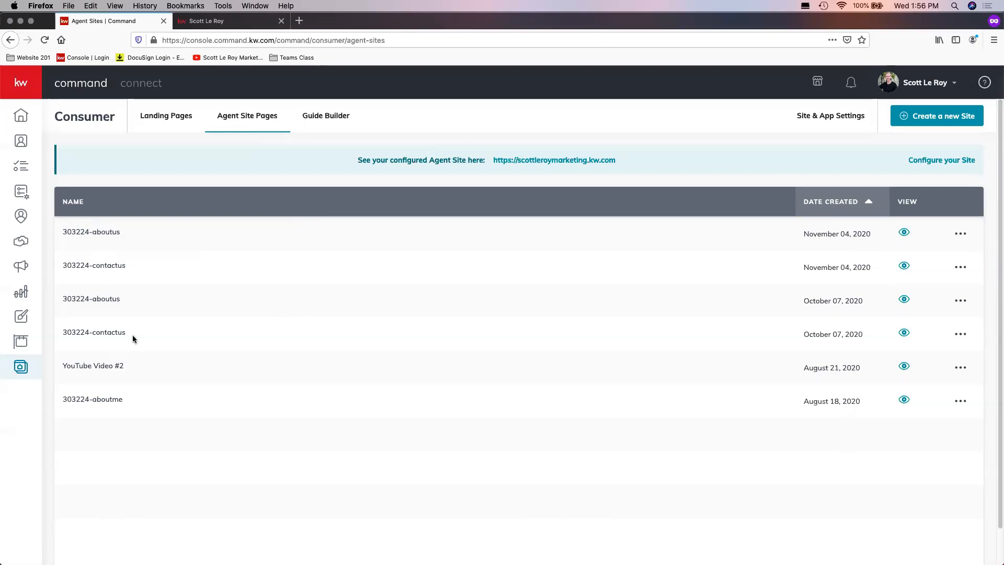
- Delete the October 07 303224-contactus and 303224-aboutus pages, then open the live site in a new tab
left_click(960, 335)
left_click(885, 357)
left_click(569, 368)
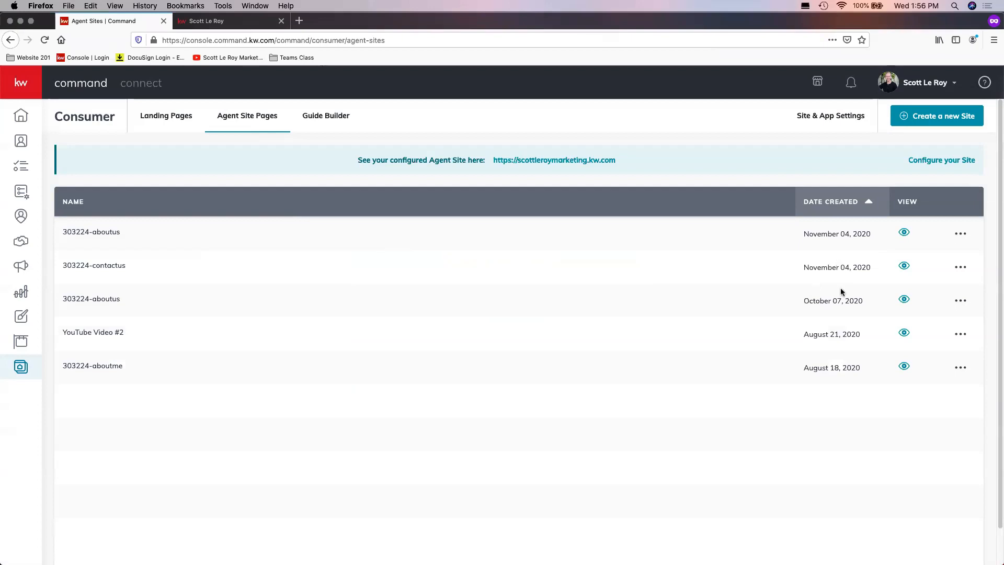
left_click(960, 300)
left_click(903, 330)
left_click(534, 370)
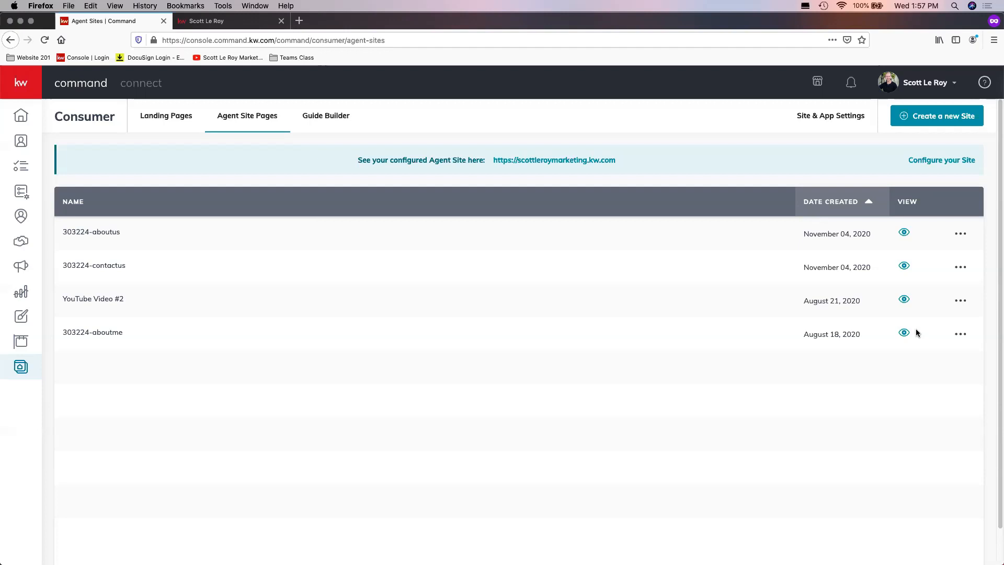
left_click(575, 160)
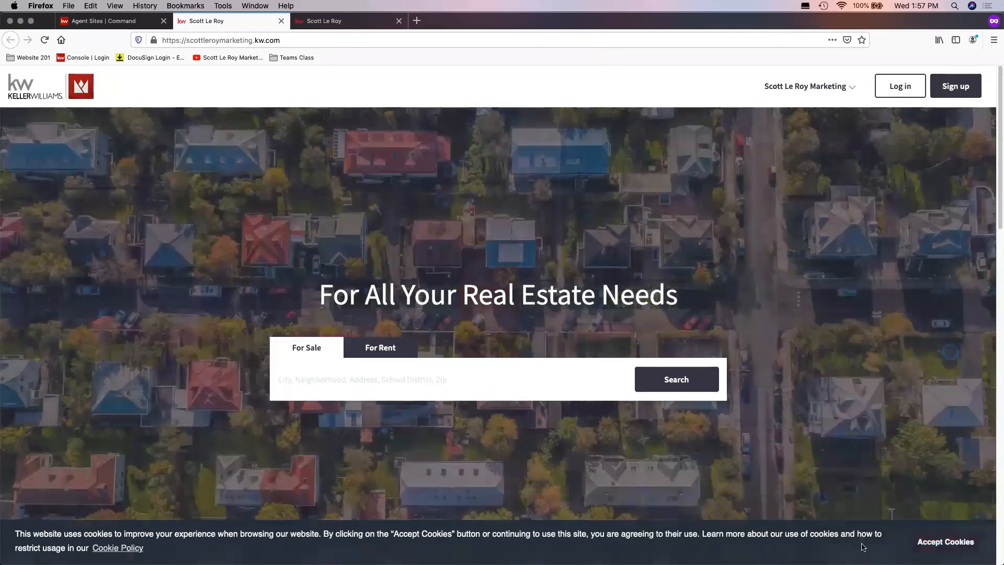
- Accept the site's cookies and scroll through the live home page
left_click(945, 541)
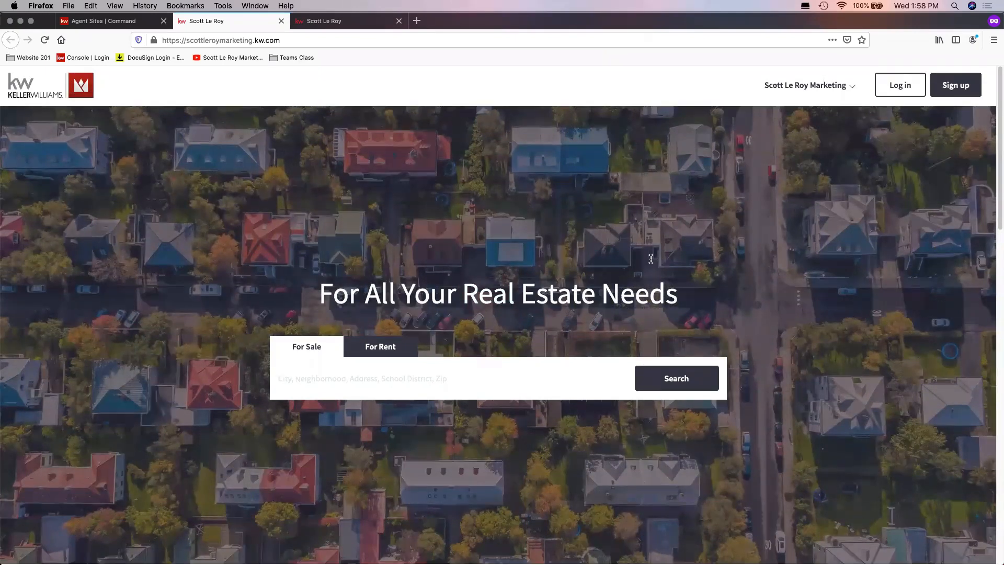
scroll(429, 268, "down", 1)
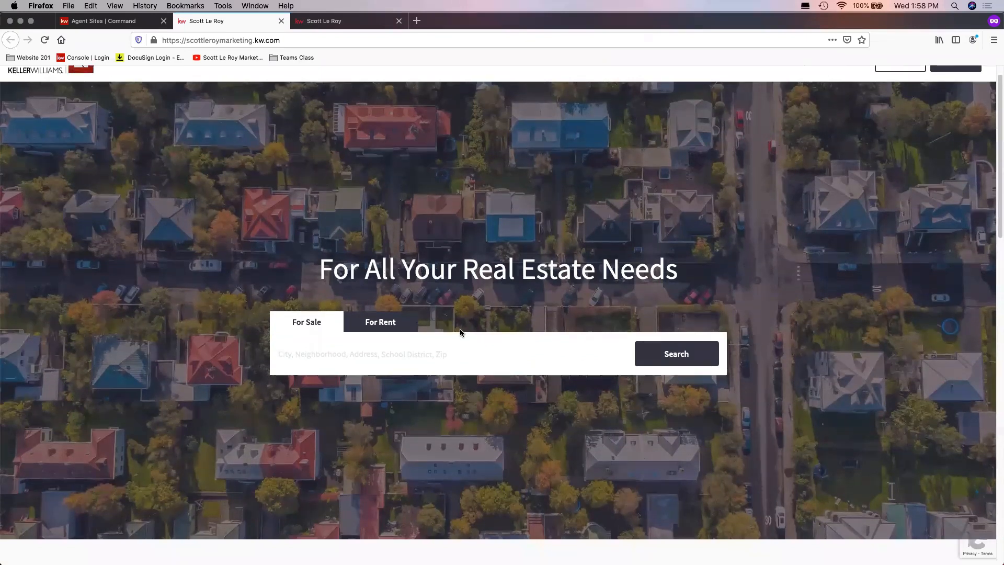
scroll(477, 321, "down", 5)
scroll(477, 321, "down", 10)
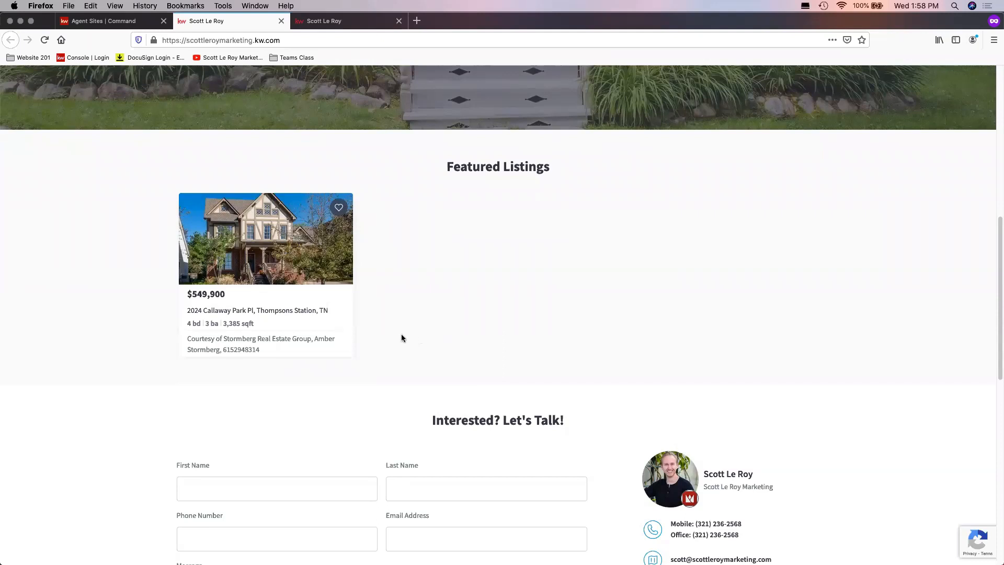
scroll(401, 337, "down", 2)
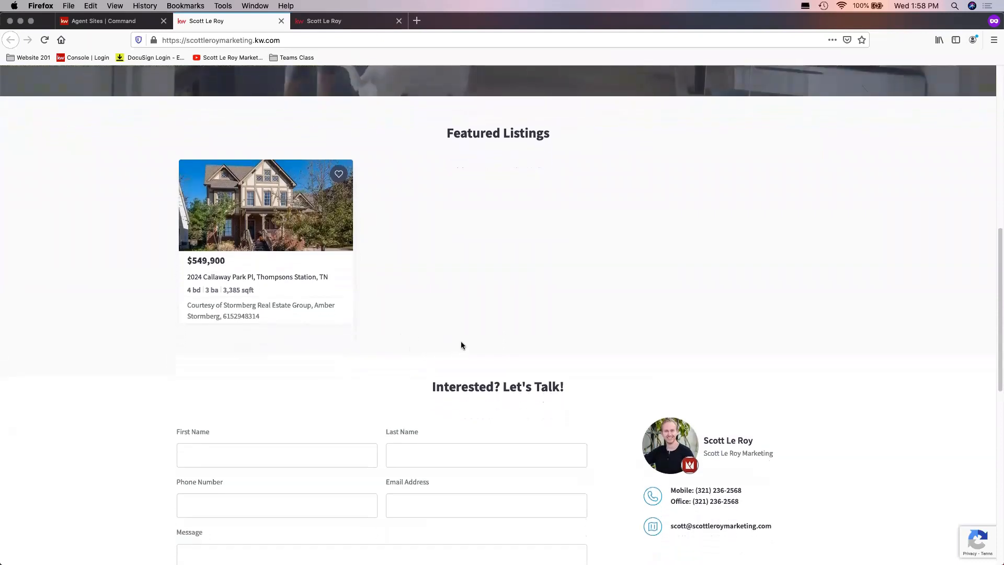
scroll(494, 335, "down", 1)
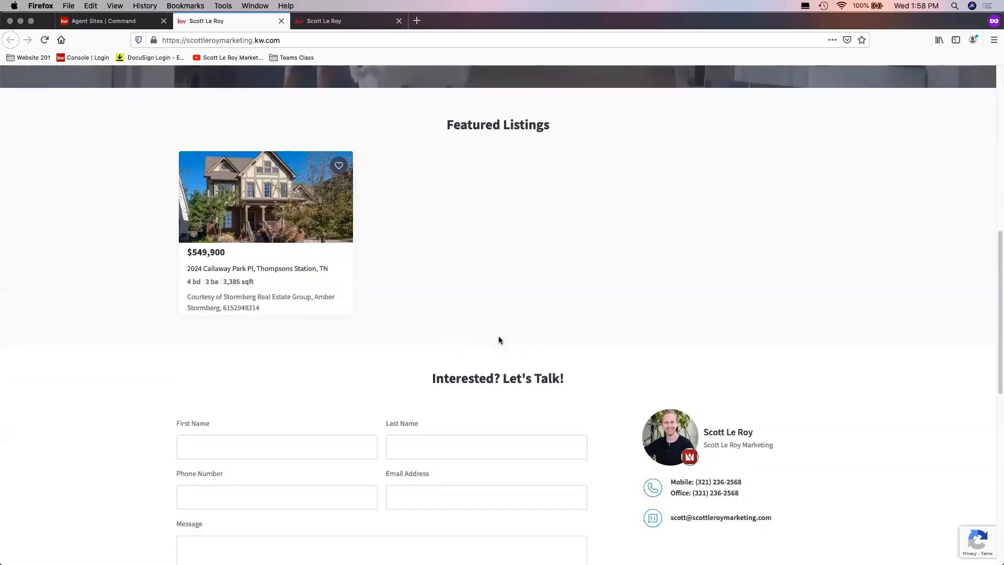
scroll(506, 335, "down", 3)
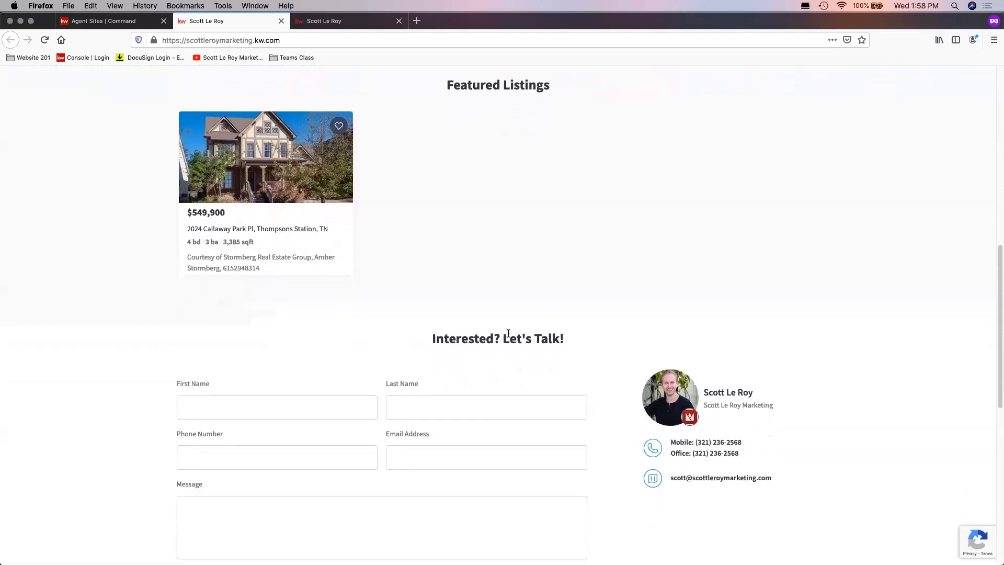
scroll(482, 211, "up", 1)
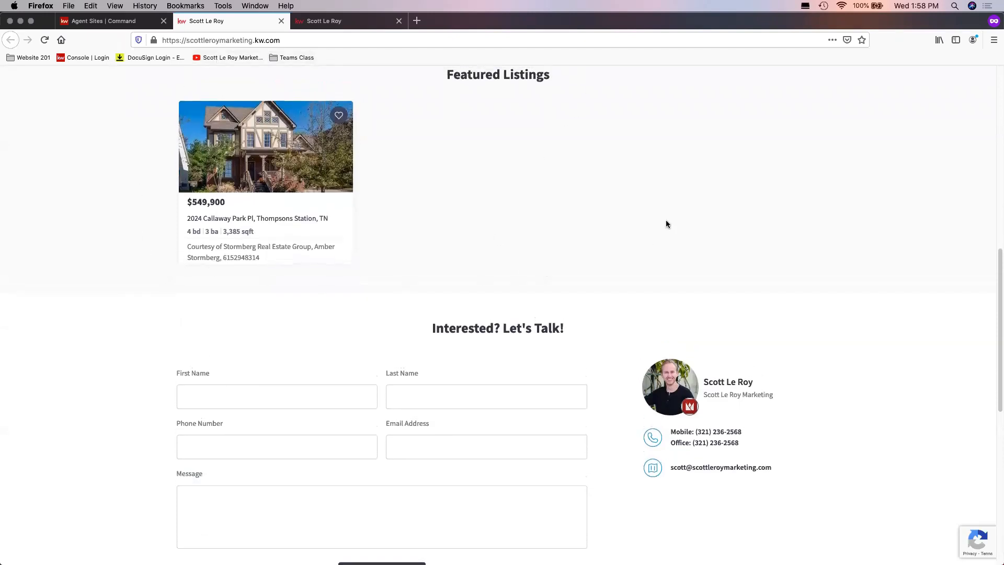
scroll(658, 221, "down", 2)
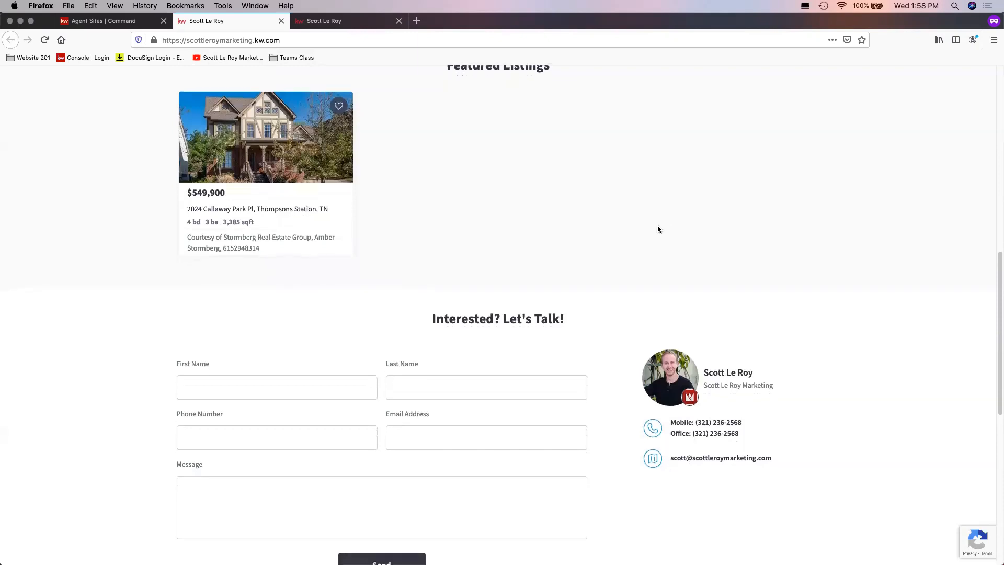
scroll(669, 230, "down", 2)
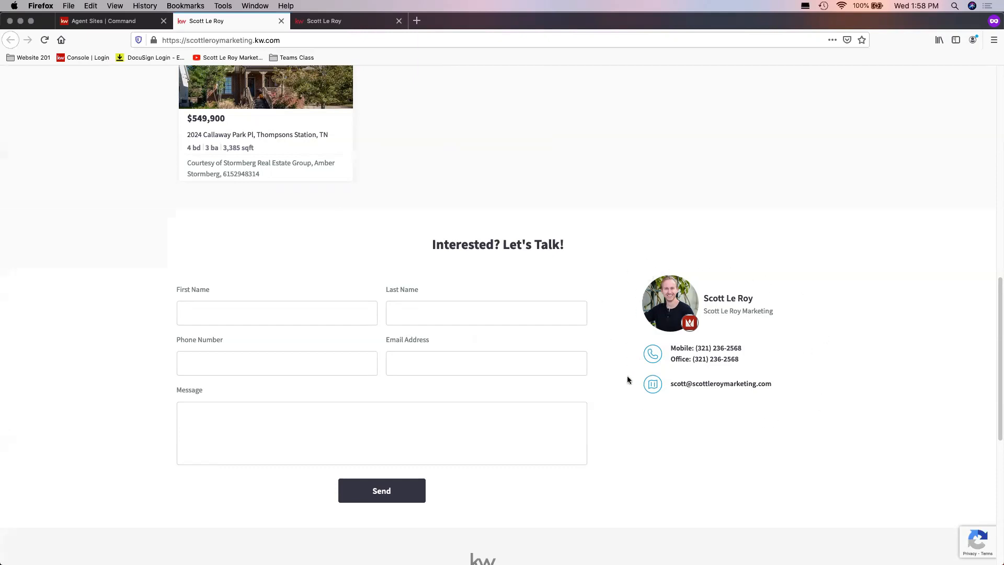
- Look over the mobile number and 'Interested? Let's Talk!' form, then open the site's page list
left_click_drag(745, 351, 695, 351)
left_click(710, 349)
scroll(735, 418, "down", 5)
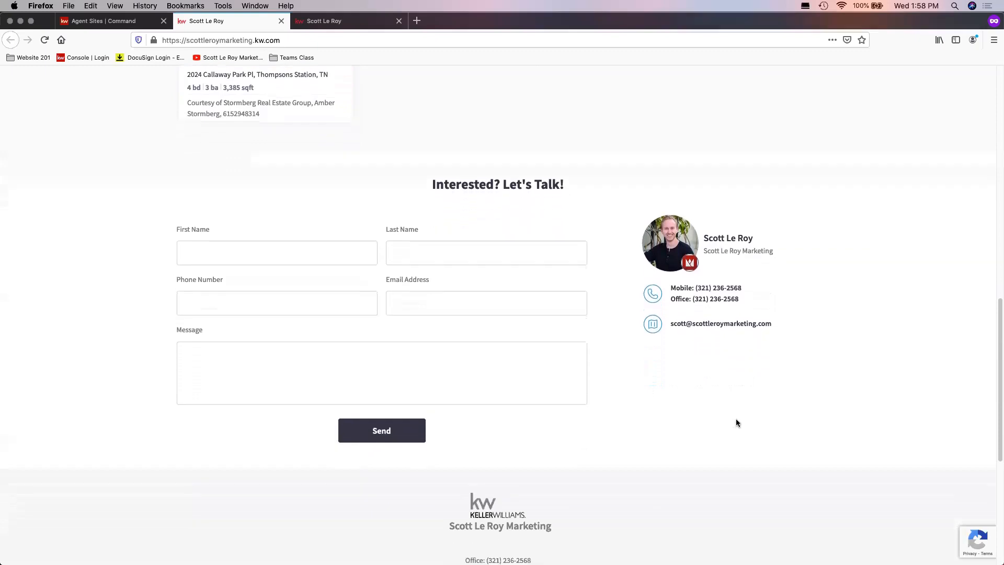
scroll(738, 422, "down", 3)
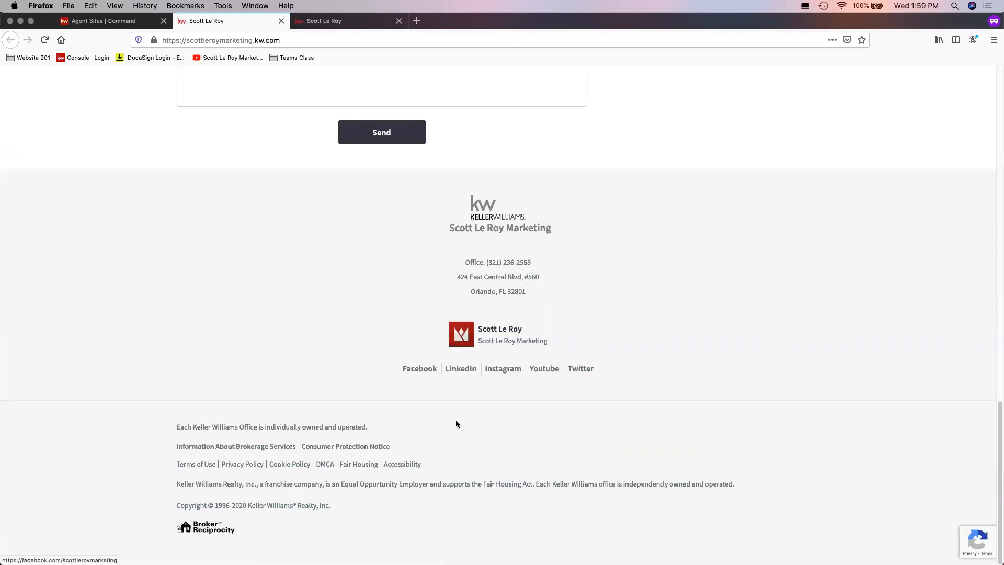
scroll(813, 409, "up", 15)
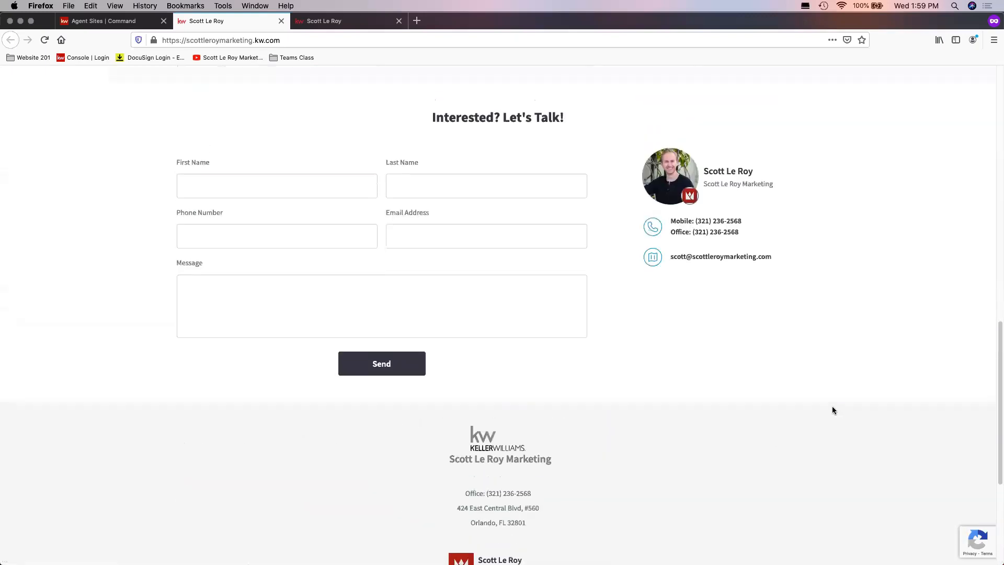
scroll(836, 403, "up", 3)
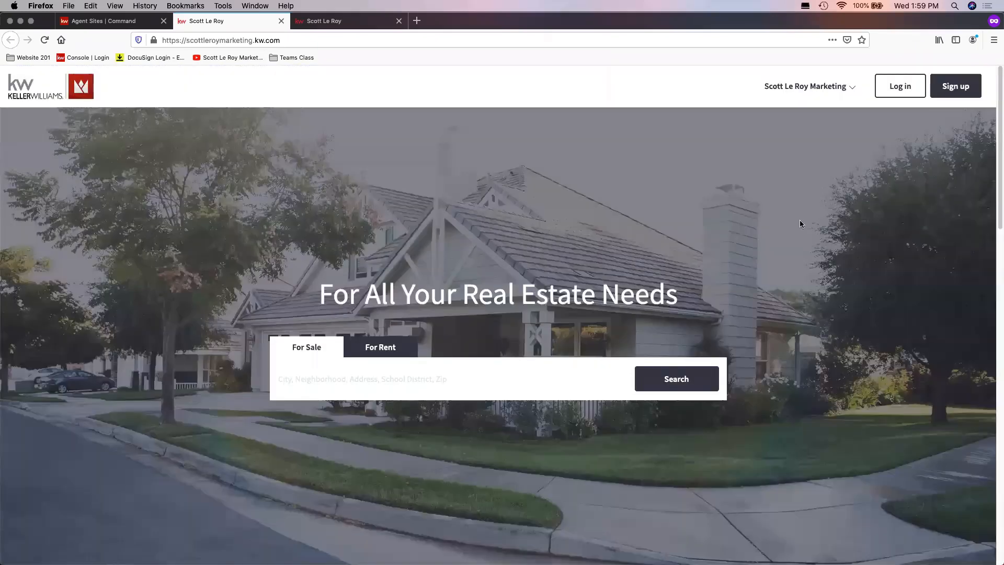
left_click(793, 94)
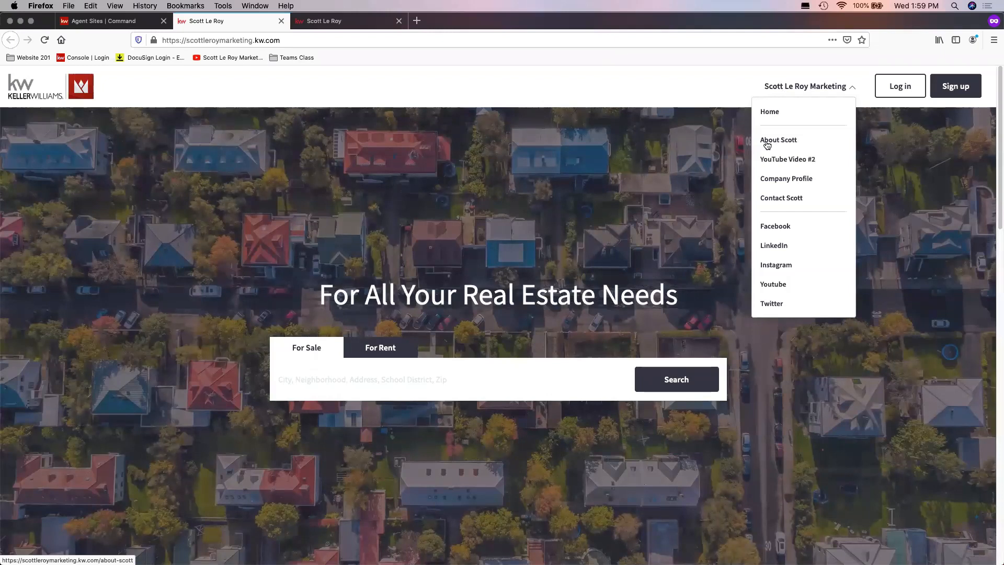
- Open the About Scott page and scroll through its bio, mission statement and contact section
left_click(771, 145)
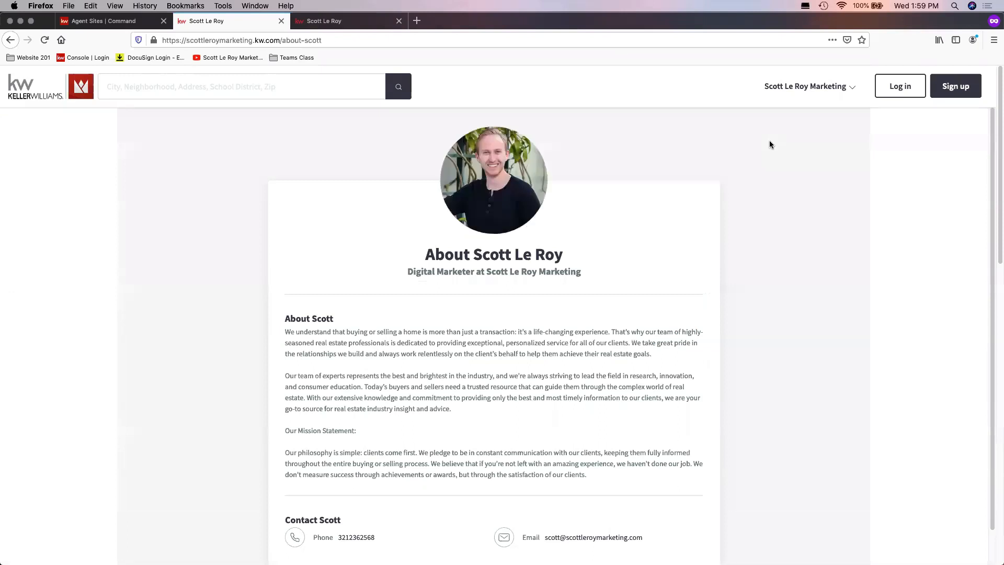
scroll(610, 203, "down", 1)
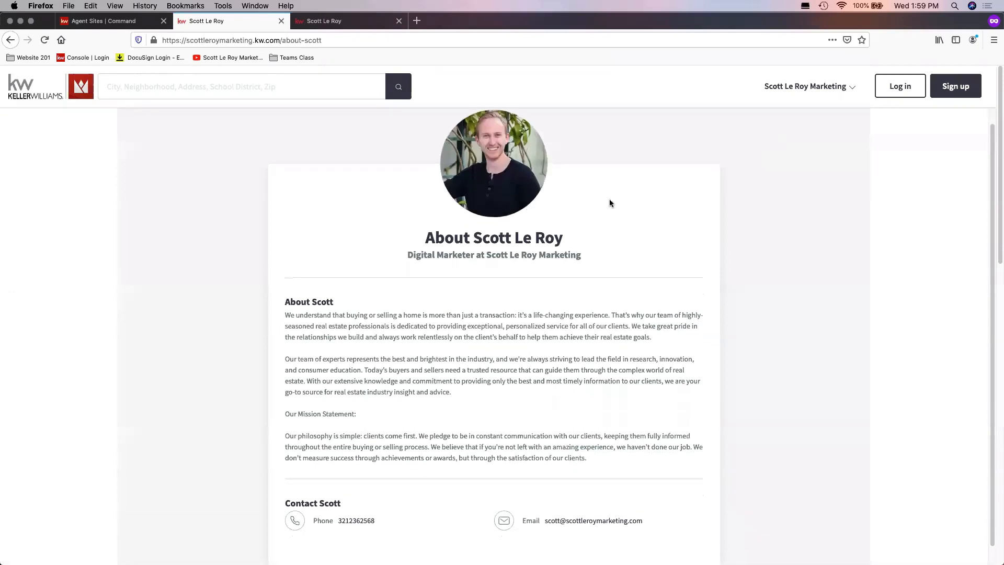
scroll(612, 184, "up", 1)
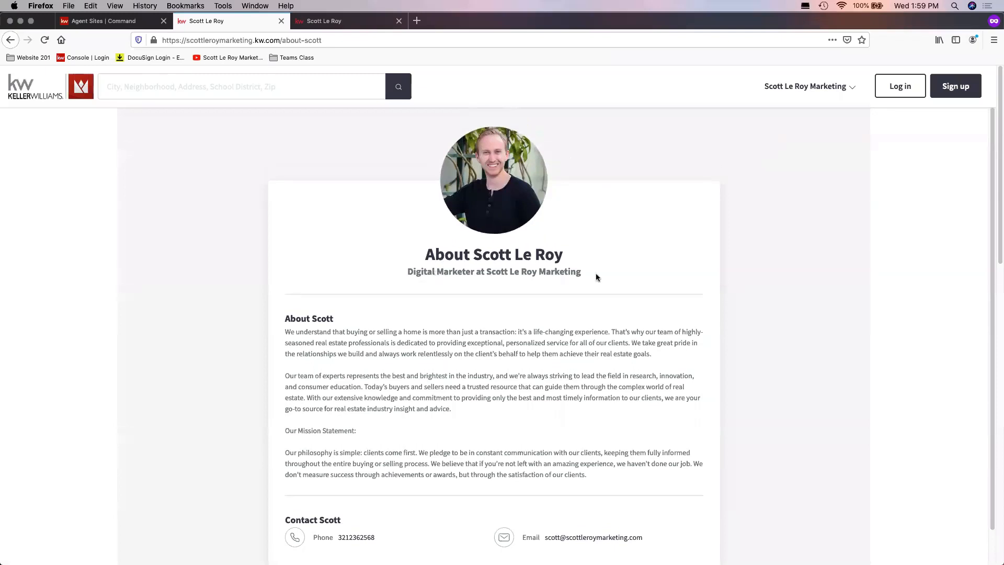
scroll(596, 275, "down", 2)
scroll(277, 335, "down", 1)
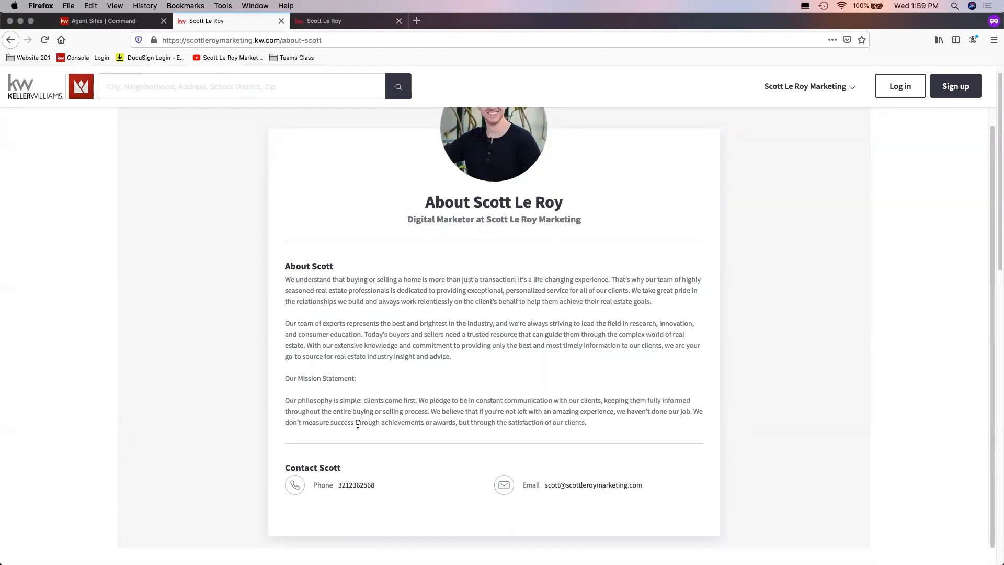
scroll(400, 424, "down", 2)
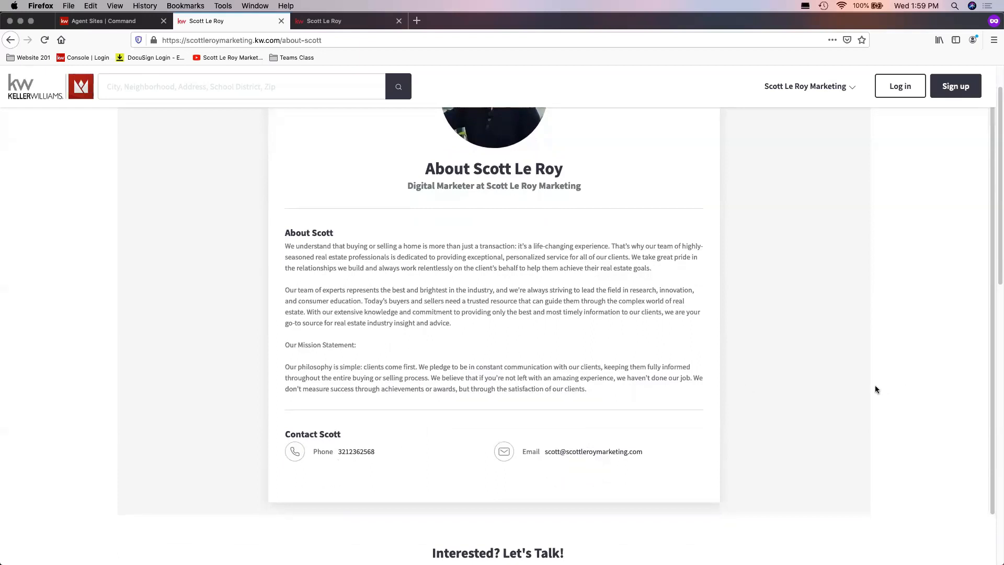
scroll(874, 387, "up", 5)
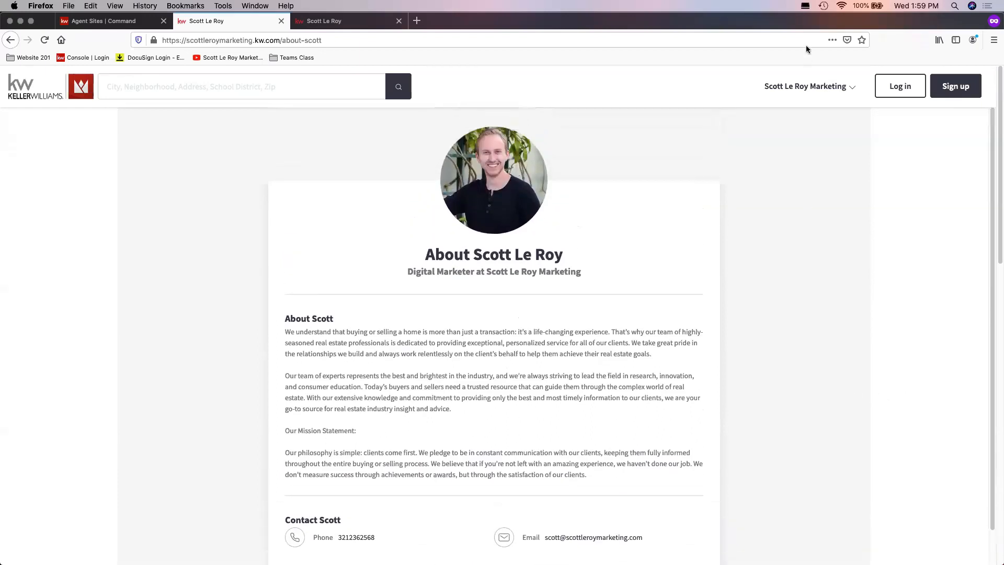
left_click(800, 89)
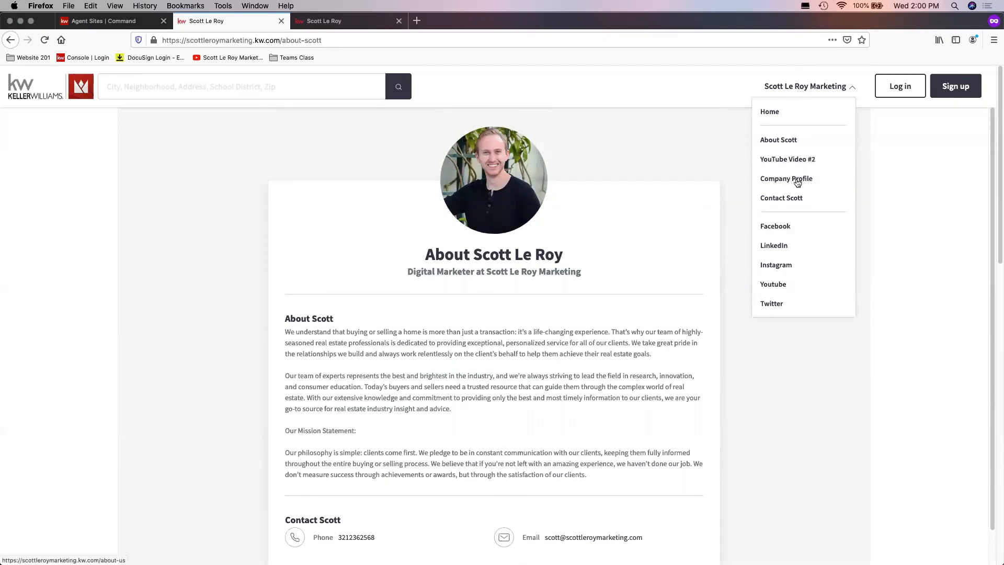
- Open the Company Profile page at /about-us and scroll through its placeholder content
left_click(793, 180)
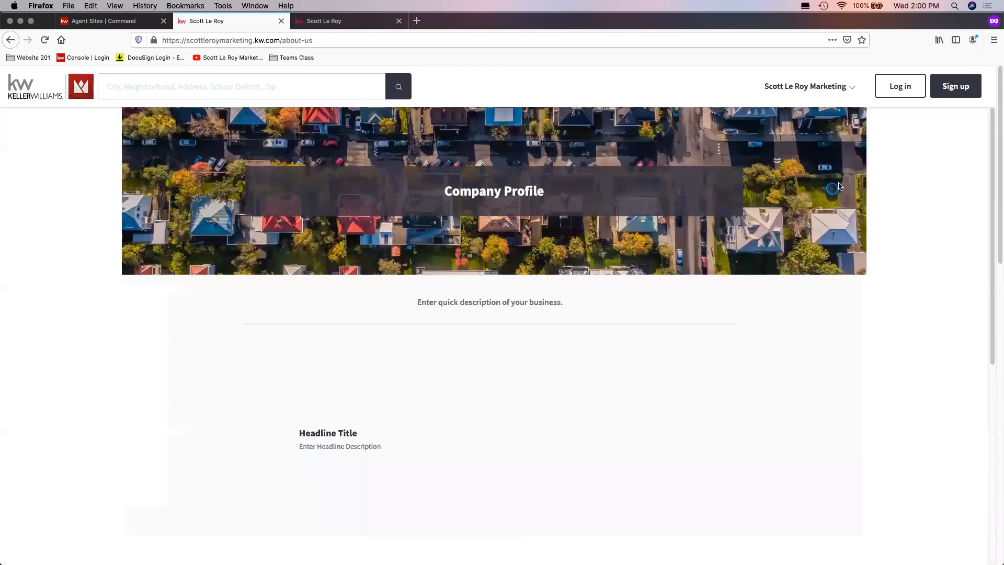
scroll(794, 187, "down", 1)
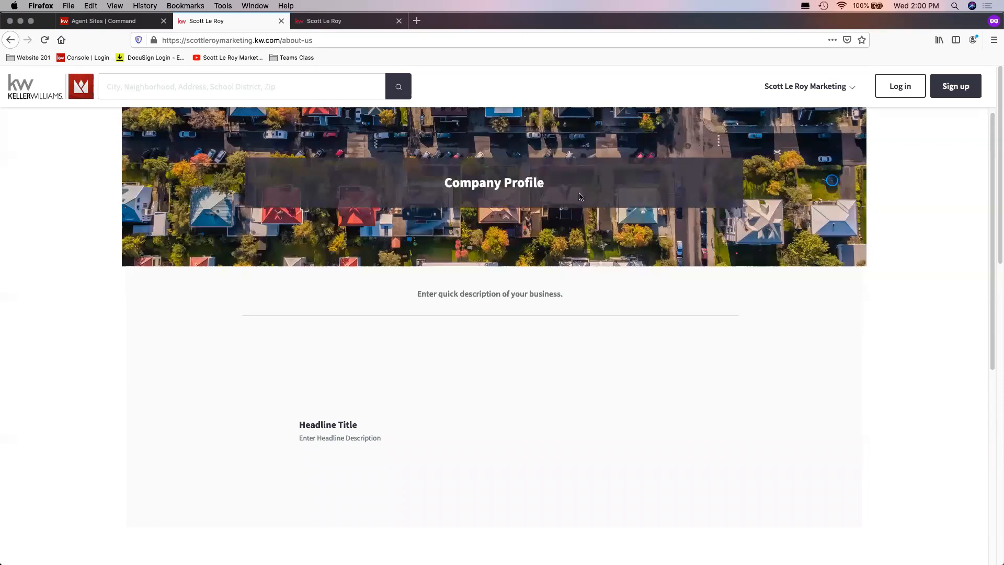
scroll(546, 285, "down", 1)
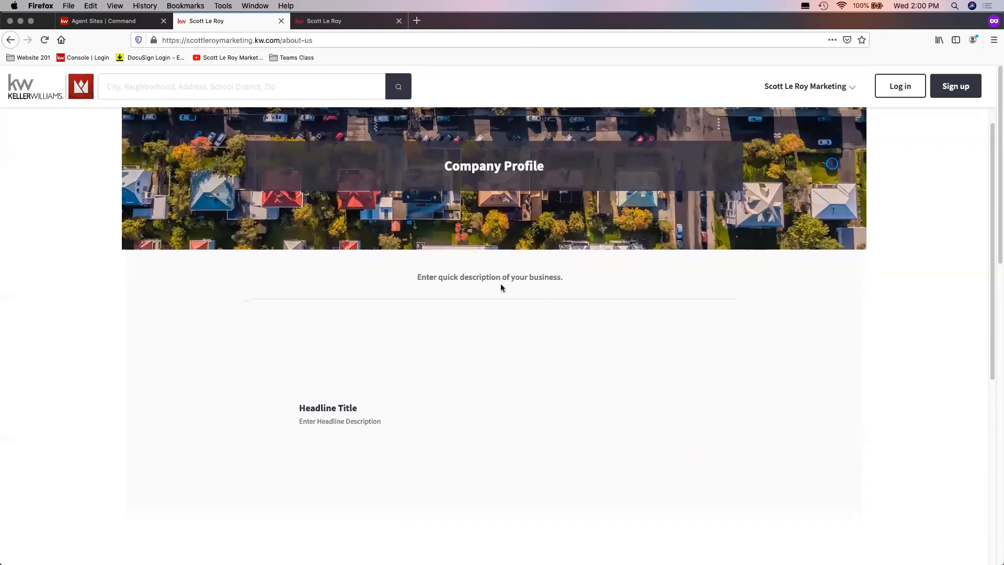
scroll(531, 276, "down", 5)
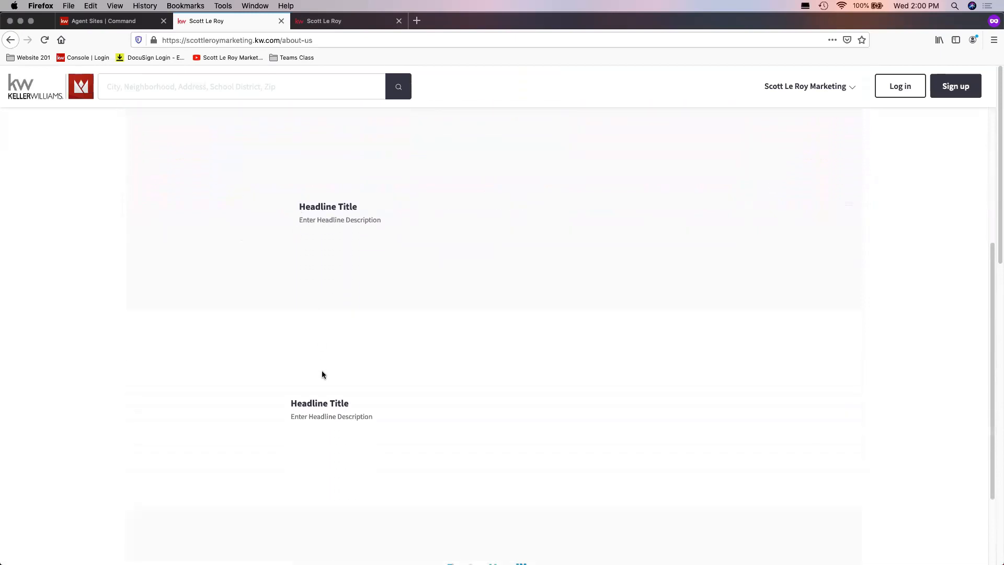
scroll(324, 375, "down", 2)
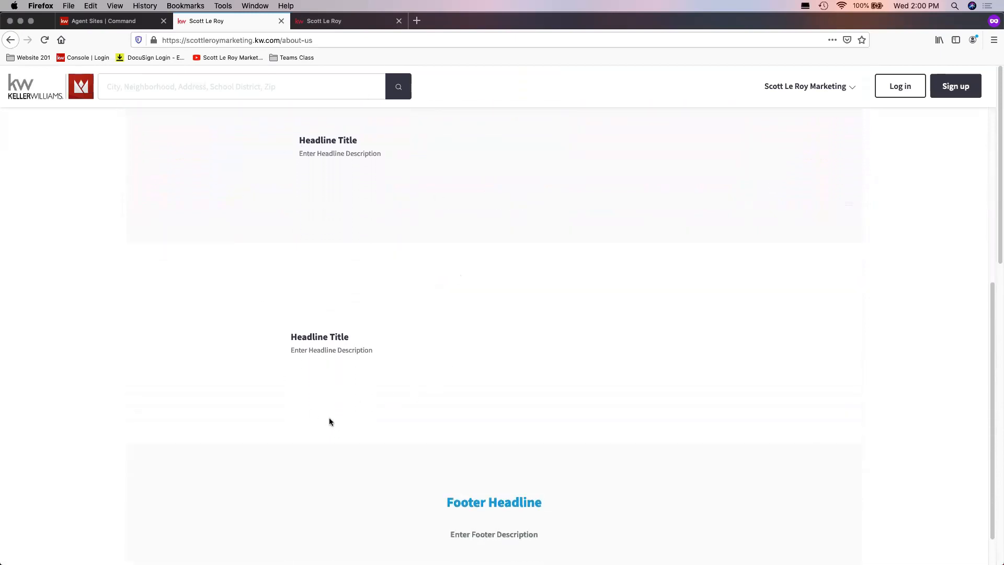
scroll(499, 415, "down", 2)
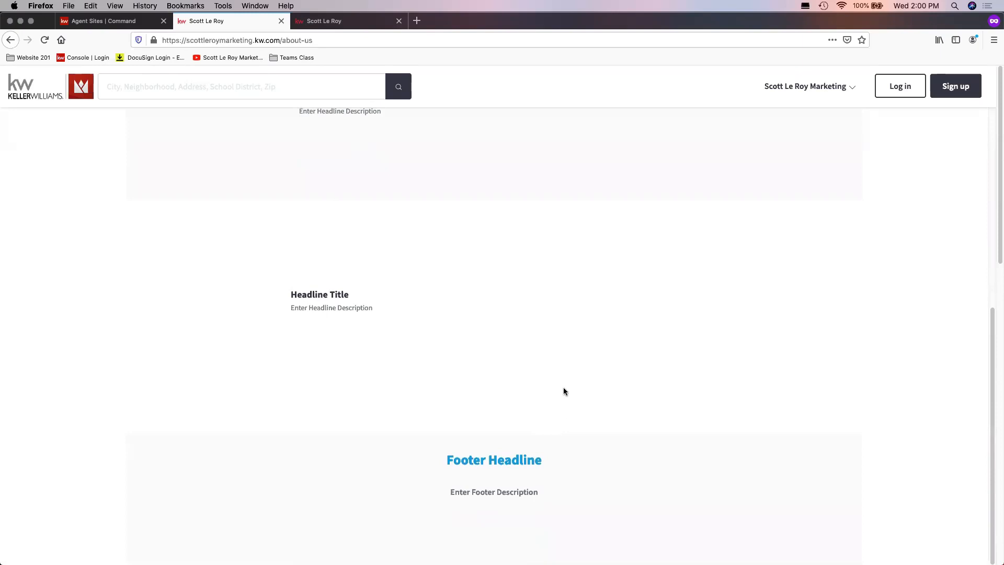
scroll(563, 389, "down", 1)
scroll(545, 433, "down", 7)
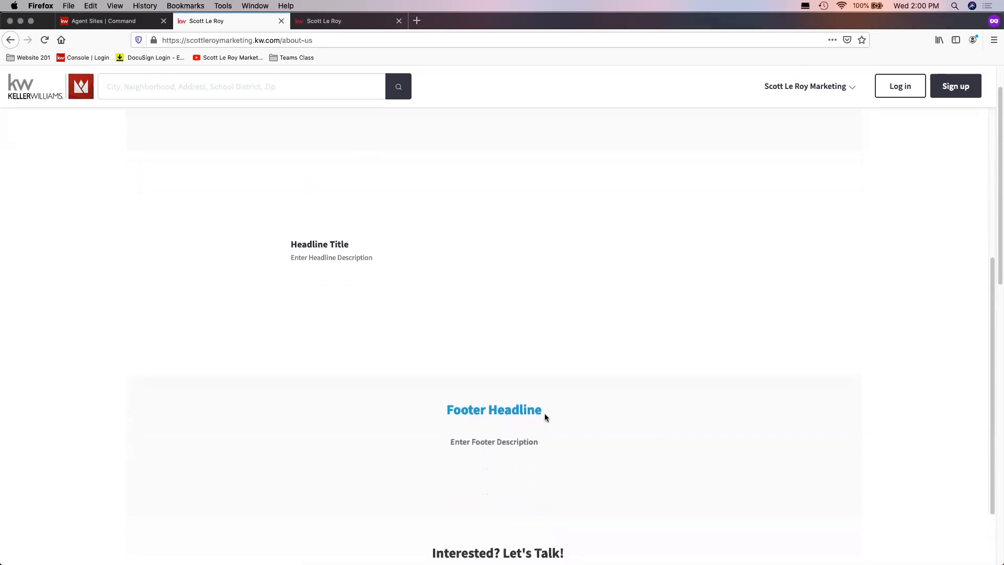
scroll(538, 396, "down", 2)
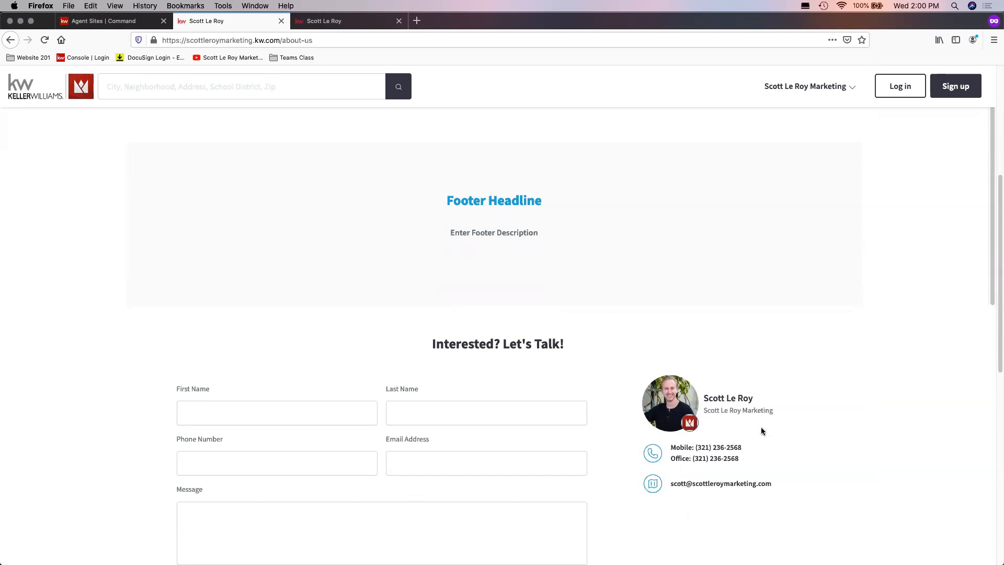
scroll(758, 429, "up", 10)
scroll(757, 429, "up", 10)
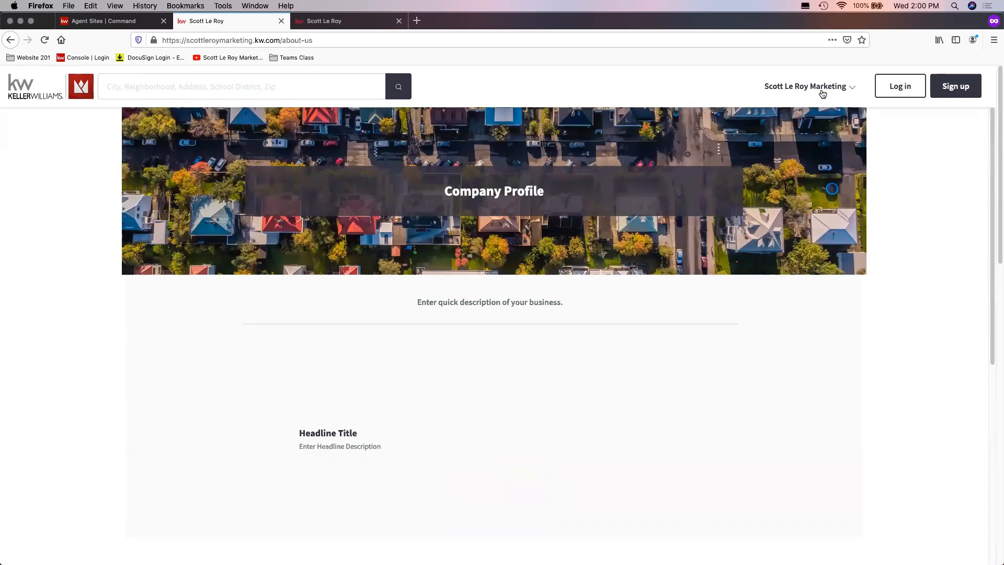
left_click(823, 93)
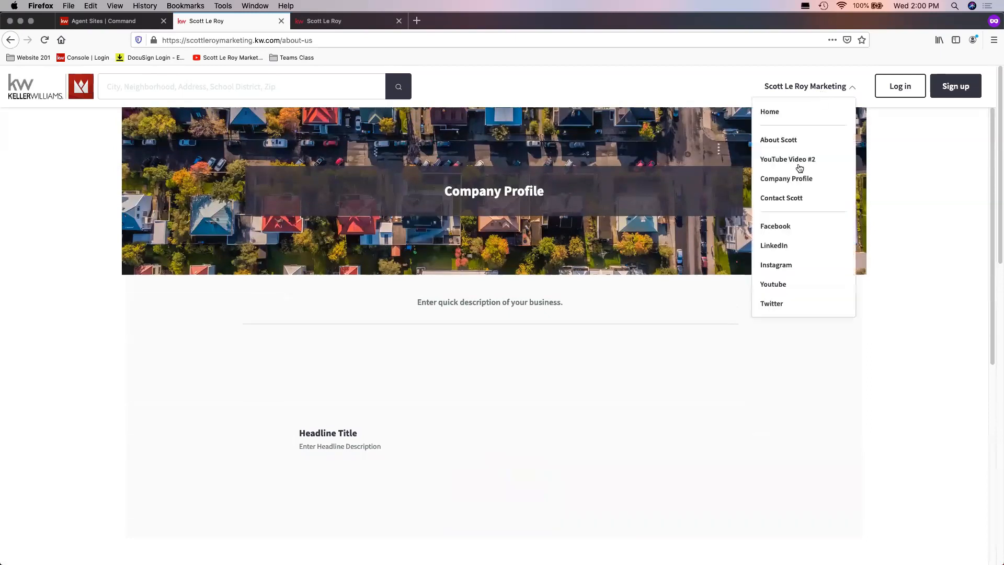
- View the Contact Scott page's contact form, then switch back to the Agent Sites | Command tab
left_click(781, 200)
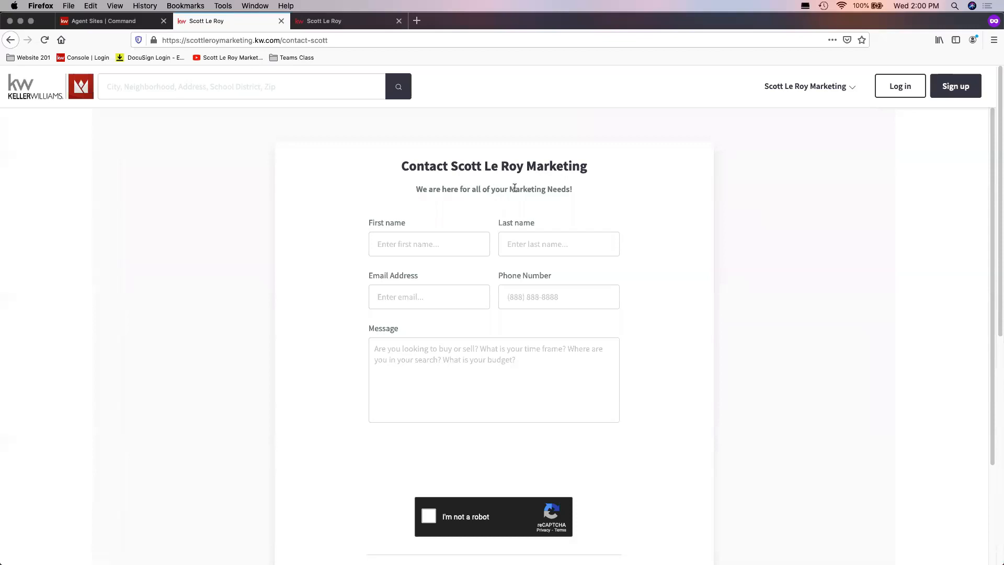
scroll(506, 267, "down", 1)
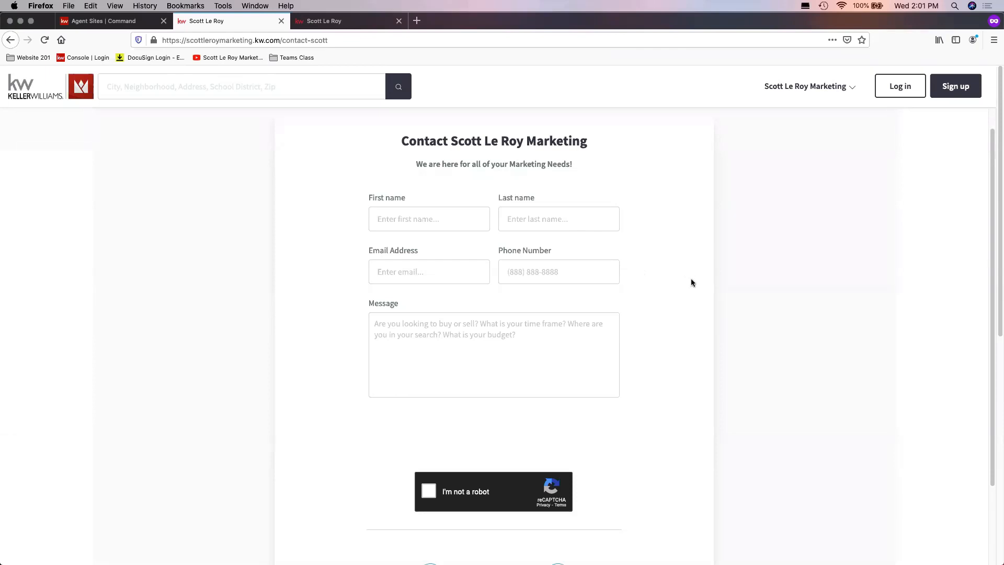
scroll(688, 264, "down", 3)
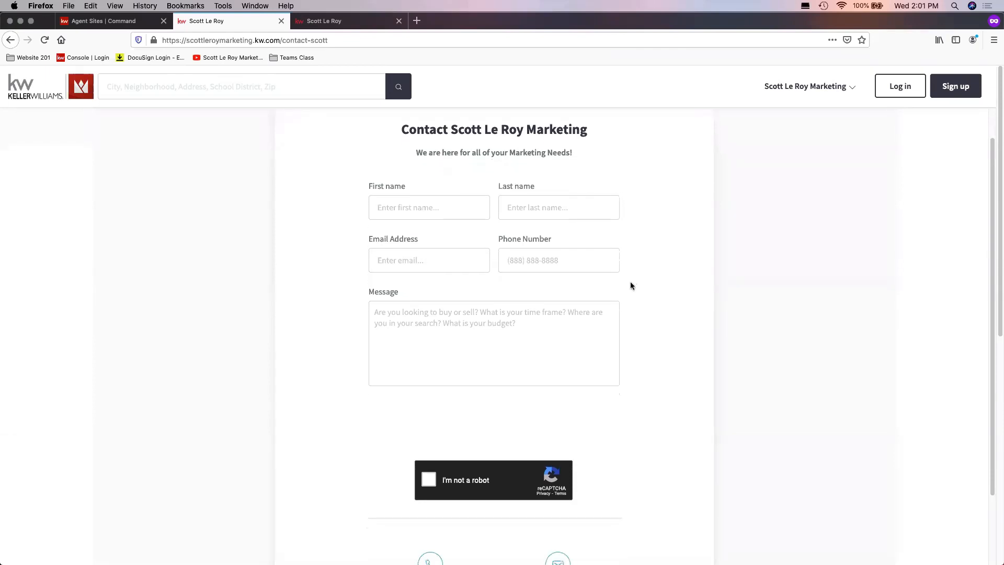
scroll(711, 282, "down", 1)
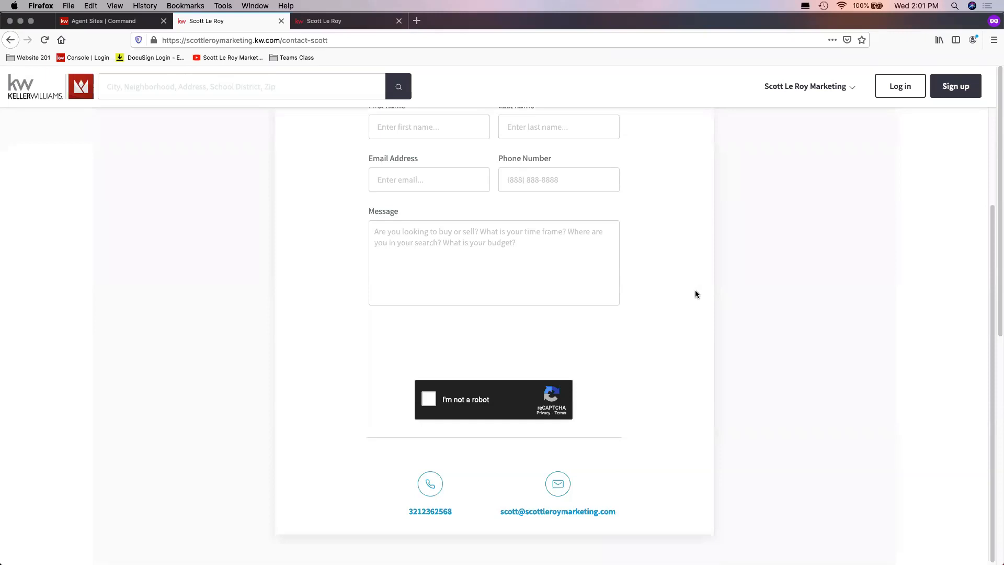
scroll(719, 293, "up", 5)
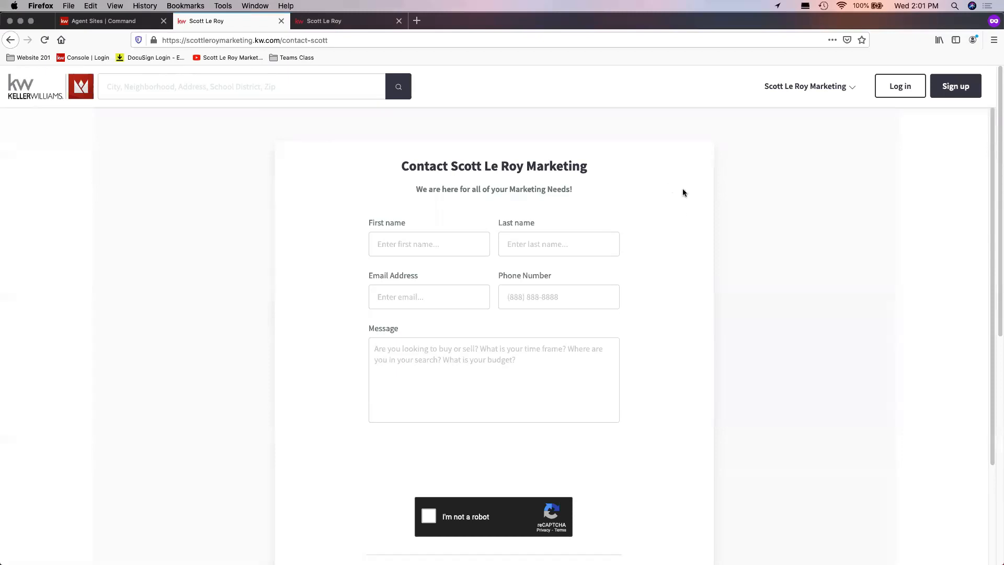
left_click(101, 22)
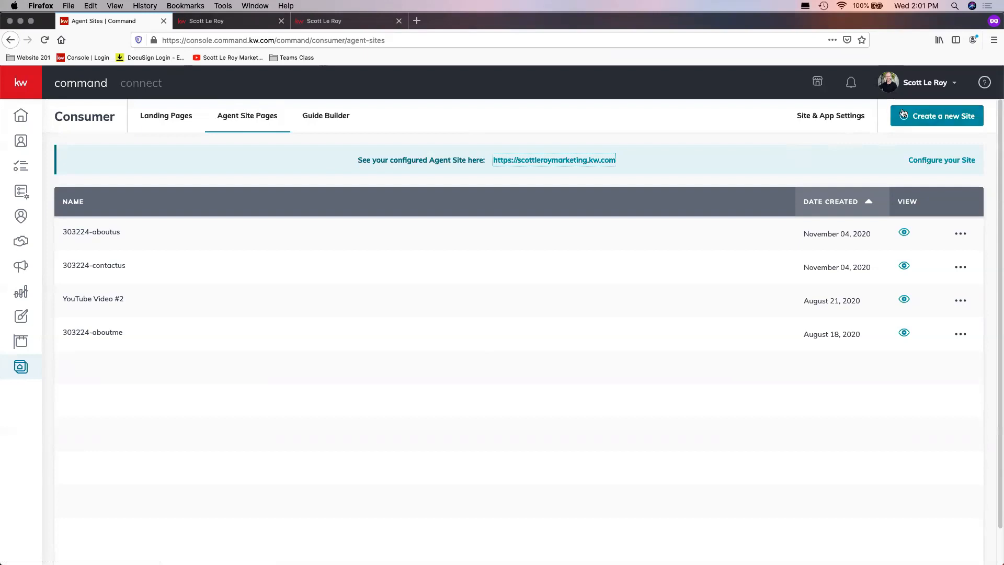
- Start a new site from the Agent Site Pages tab with Create a new Site
left_click(958, 125)
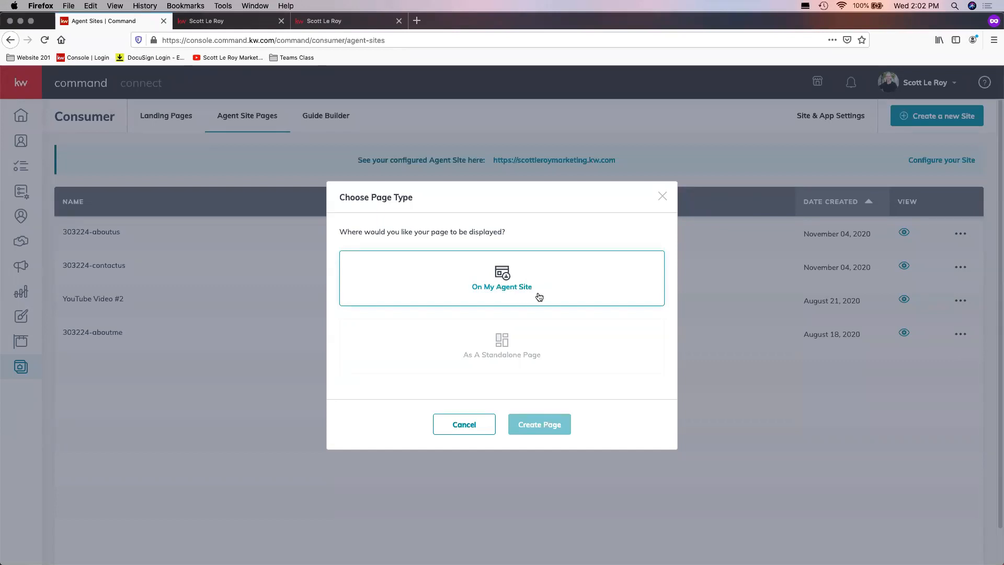
- Choose On My Agent Site as the page type and create the page
left_click(538, 296)
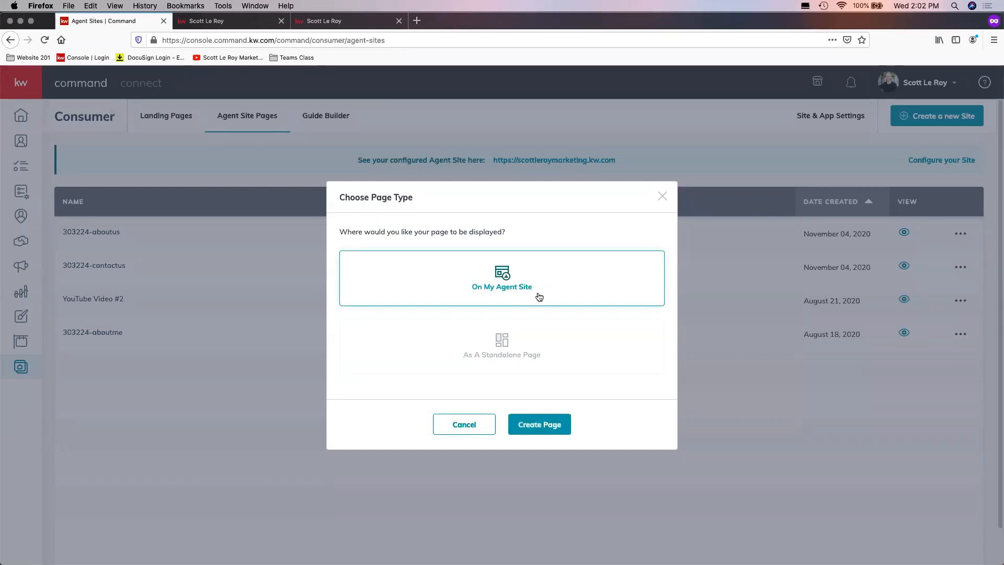
left_click(547, 432)
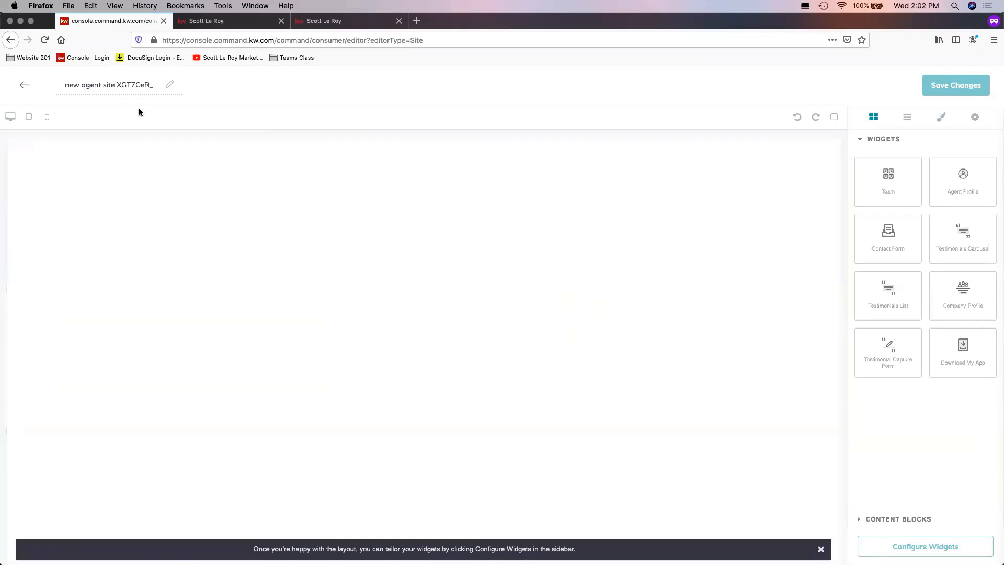
- Replace the placeholder page title with 'Mobile App Page'
triple_click(100, 84)
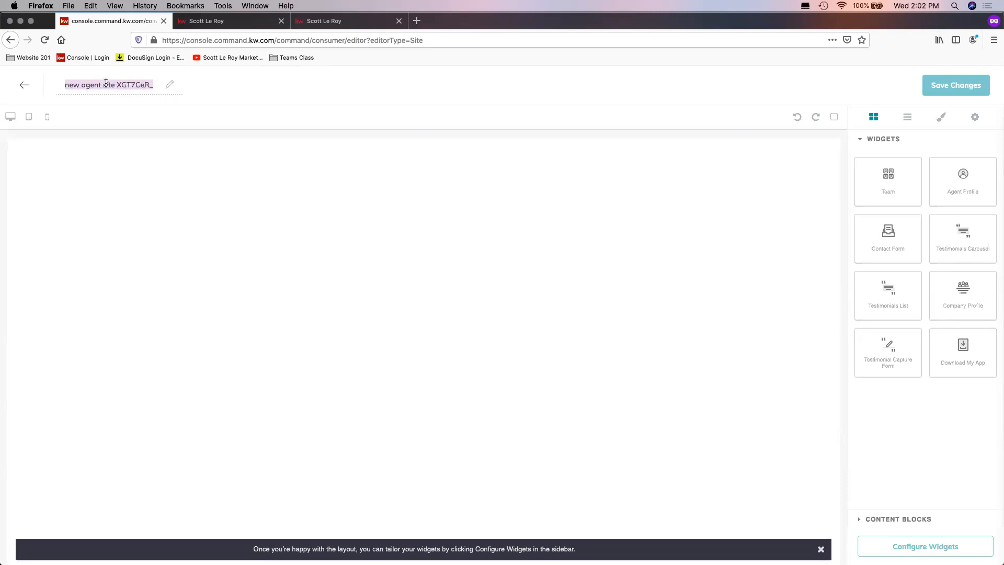
type("Mobile App Page")
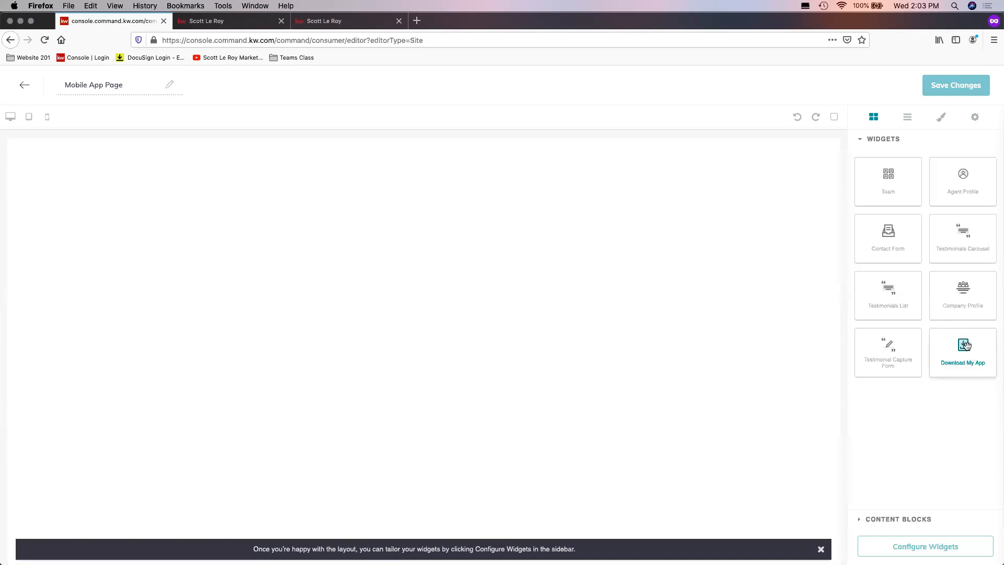
- Drop the Download My App widget onto the Mobile App Page and list the widgets needing configuration
left_click_drag(966, 345, 417, 193)
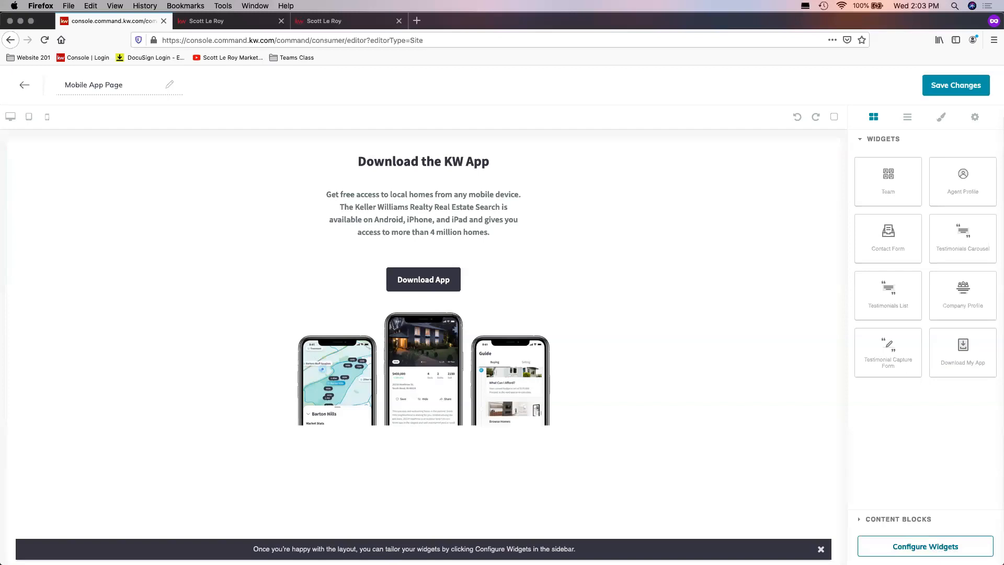
left_click(925, 545)
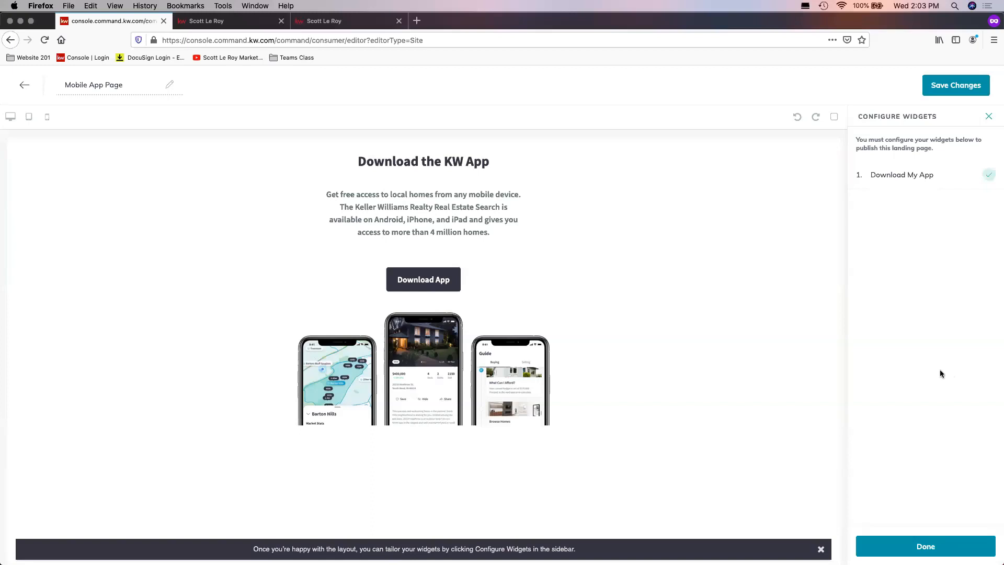
- In the Download My App settings, replace 'the' in the headline with the agent's name
left_click(922, 180)
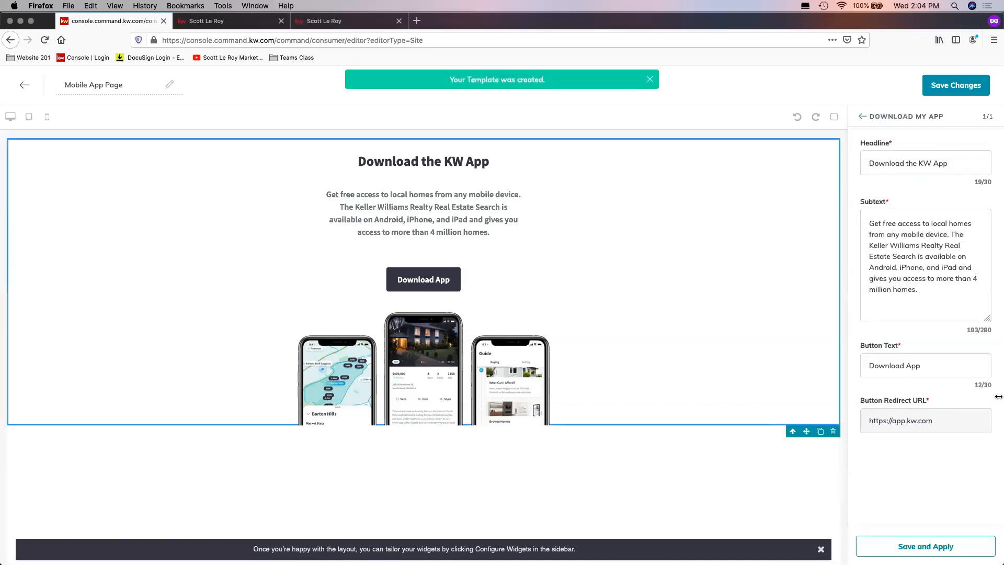
left_click(968, 166)
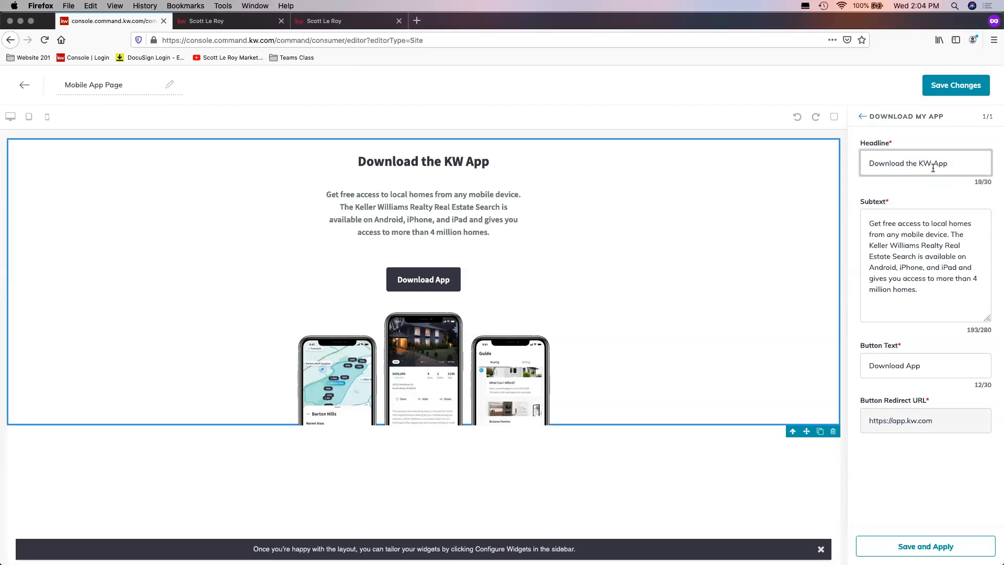
double_click(915, 167)
double_click(911, 164)
type("Scott's")
- Change the button text to 'Download My Mobile App' and apply the edits to the preview
left_click(906, 365)
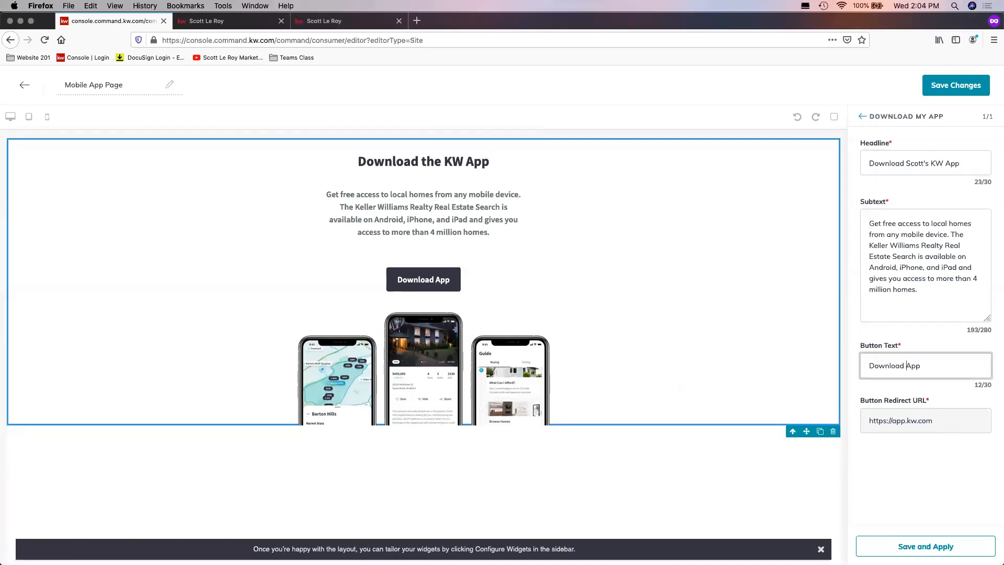
type("My Mobile")
key("Return")
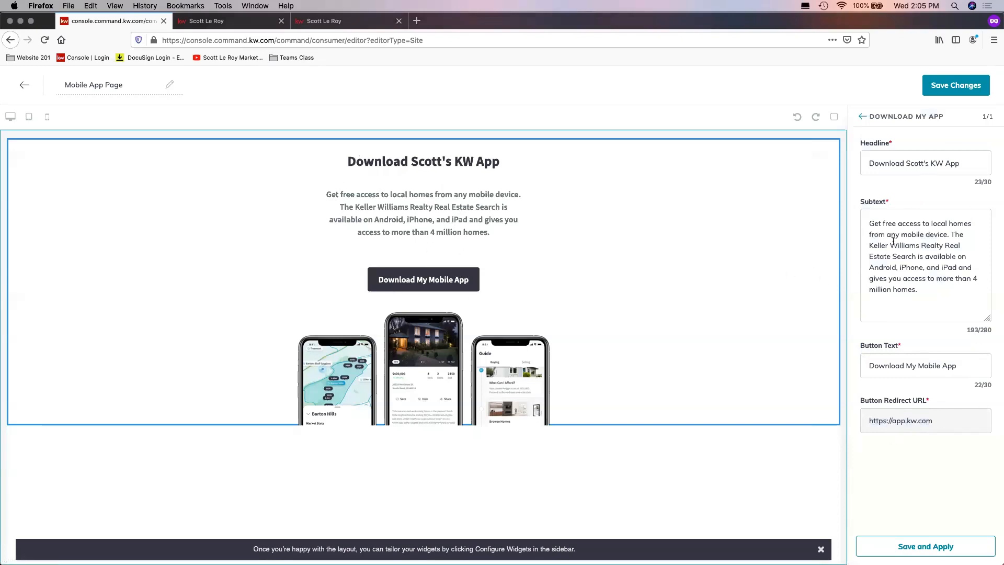
- Save the Mobile App Page and continue to the Site & App Settings Site Pages list
left_click(948, 88)
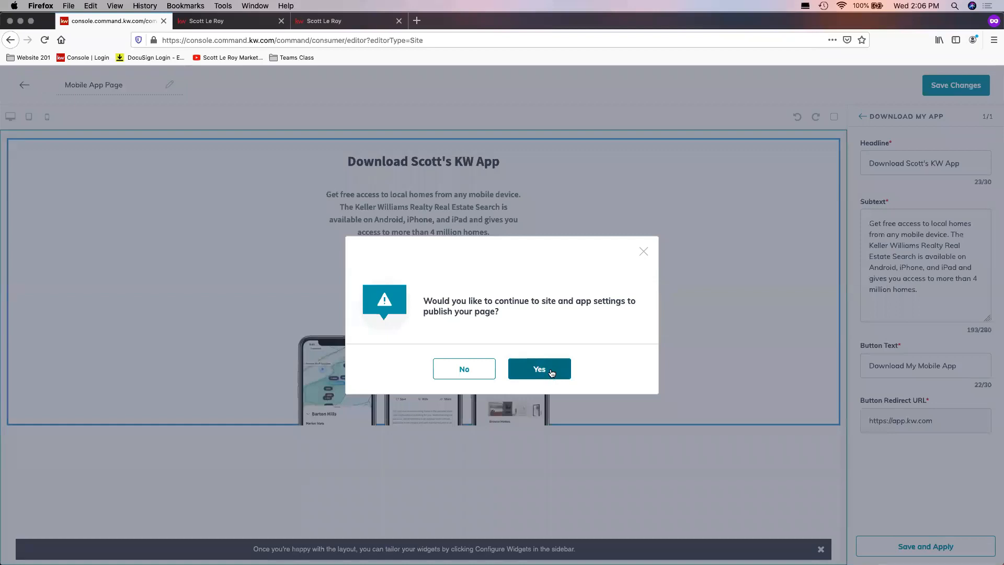
left_click(550, 371)
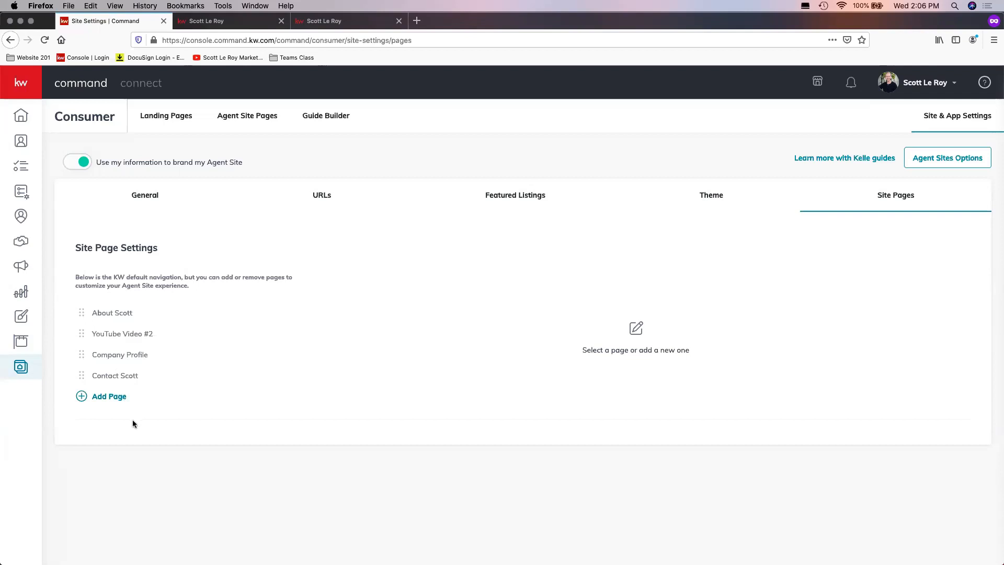
- Add a fifth site page that uses the Mobile App Page design
left_click(114, 398)
left_click(114, 397)
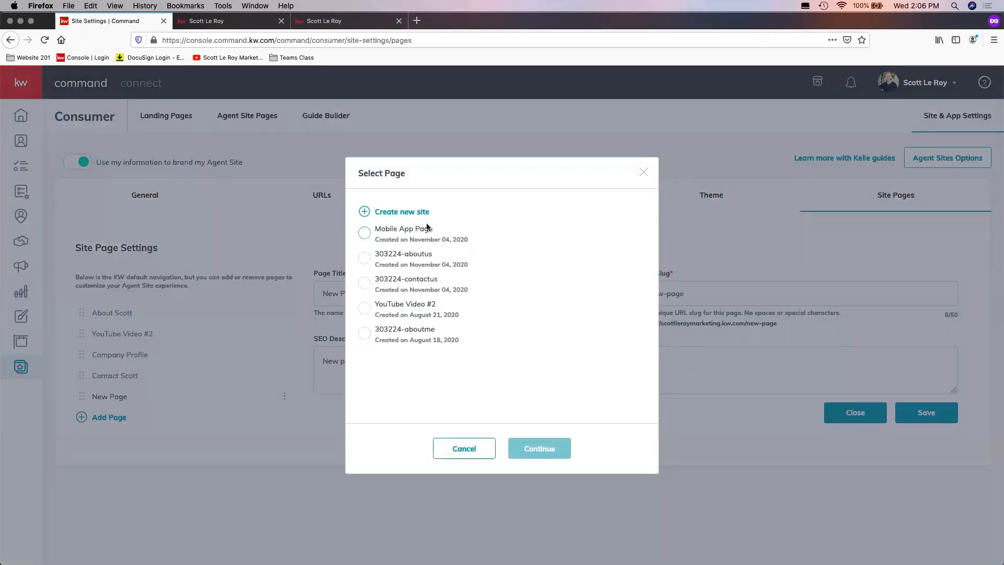
left_click(364, 232)
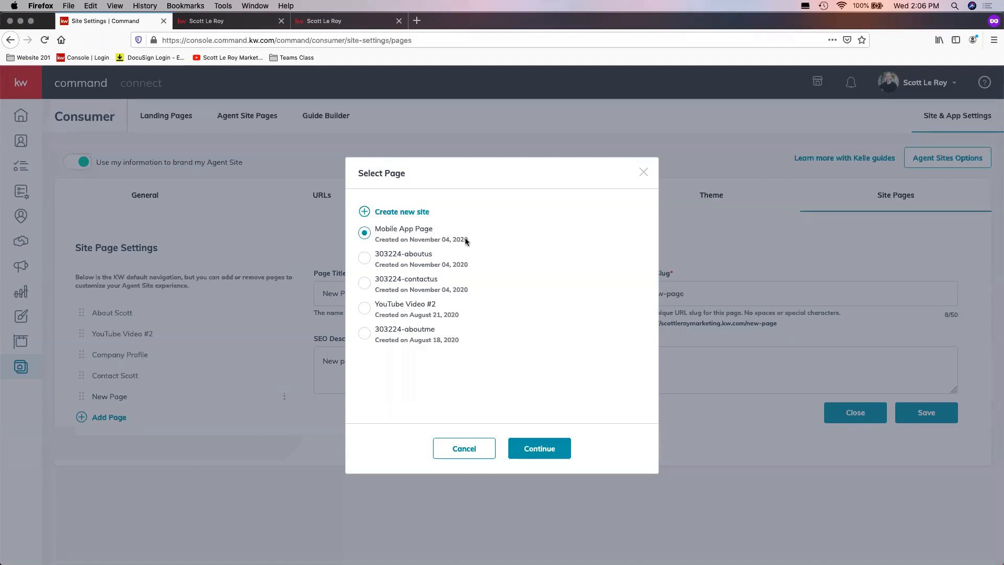
left_click(551, 453)
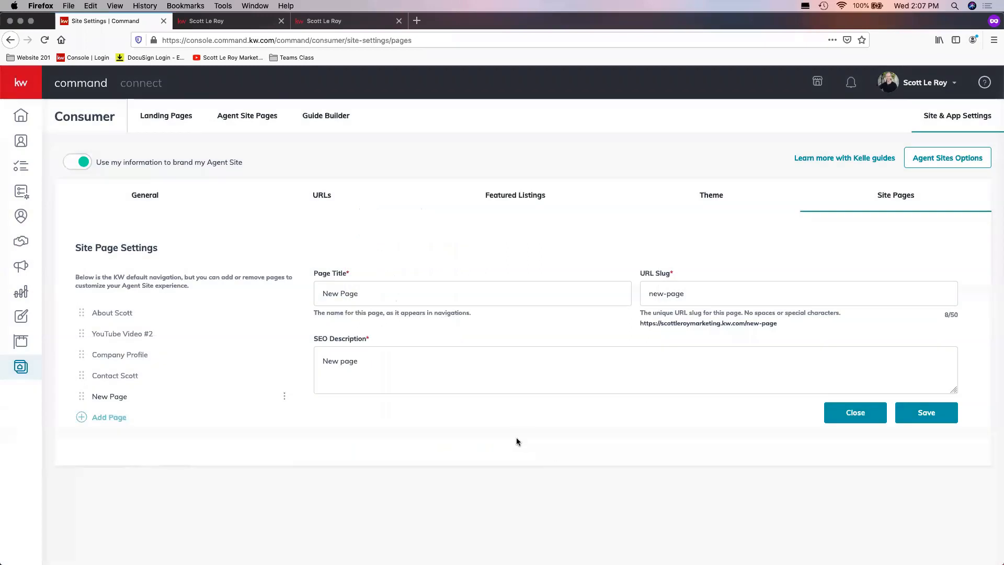
- Title the new page 'Download My KW Mobile App' with URL slug 'mobile-app'
triple_click(378, 291)
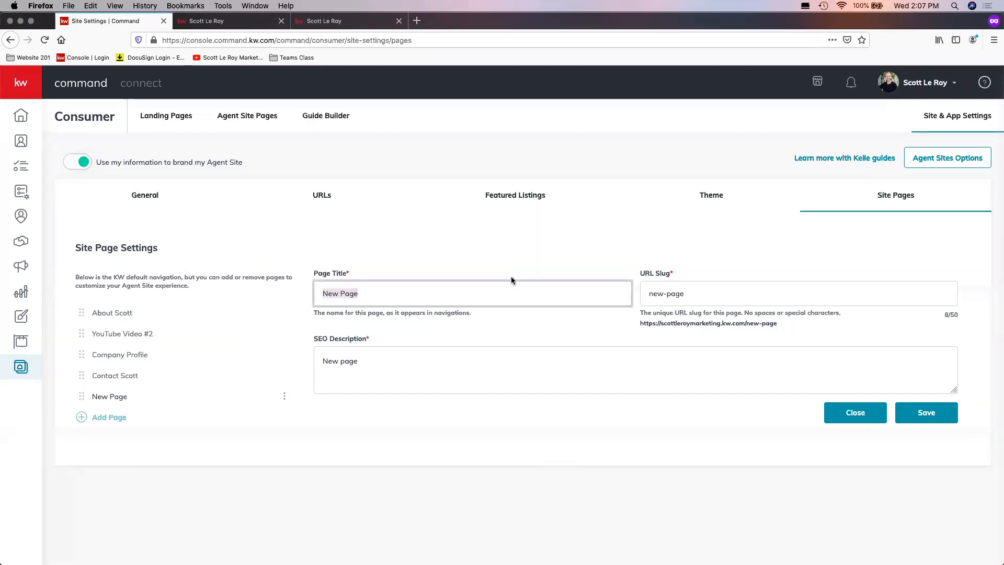
type("Download")
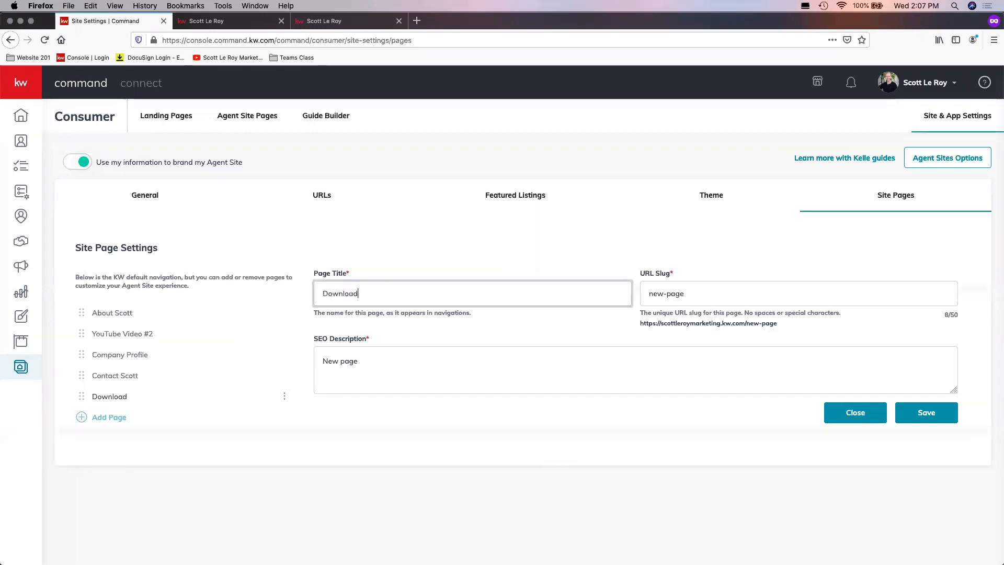
type(" My KW Mobile App")
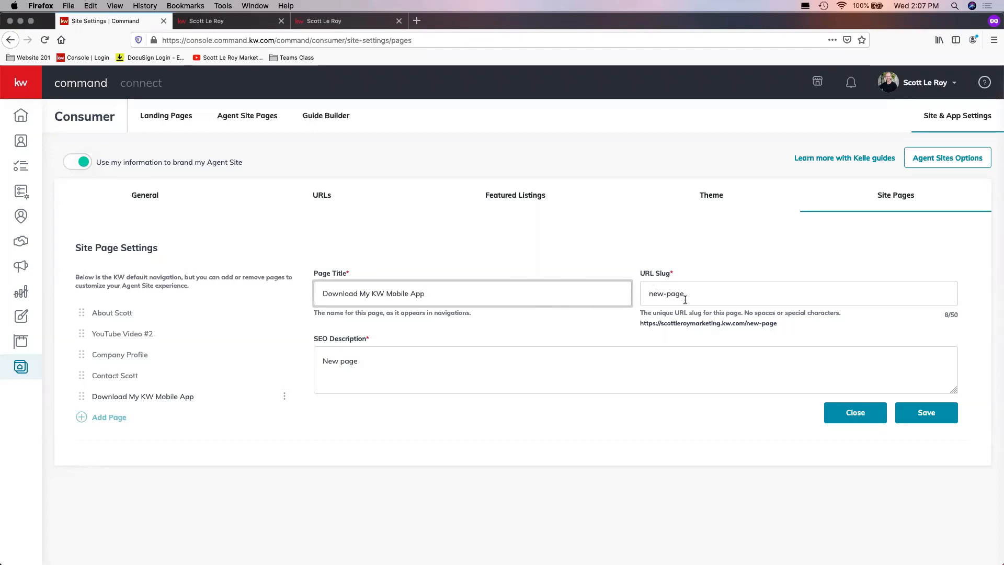
key("Tab")
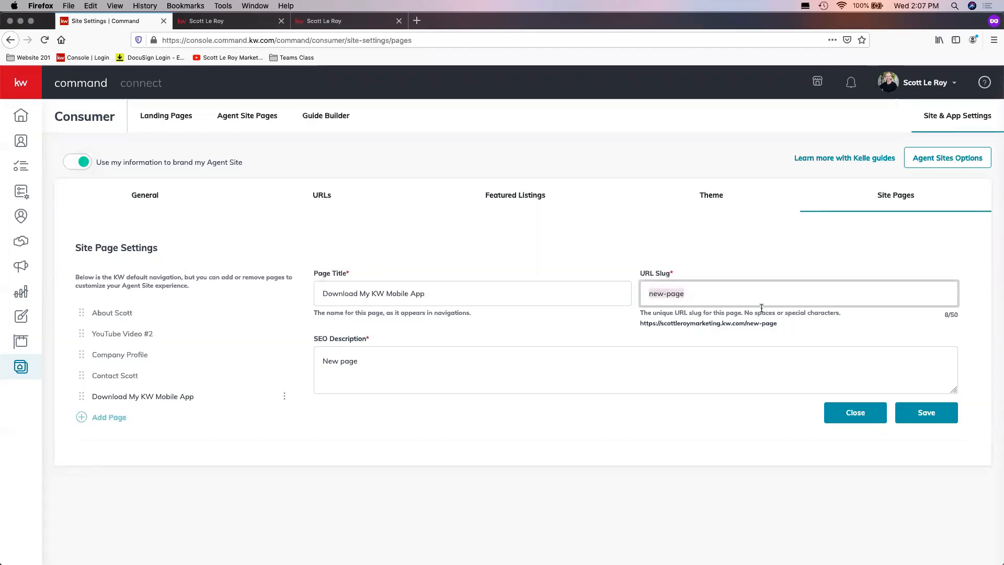
type("mobile-app")
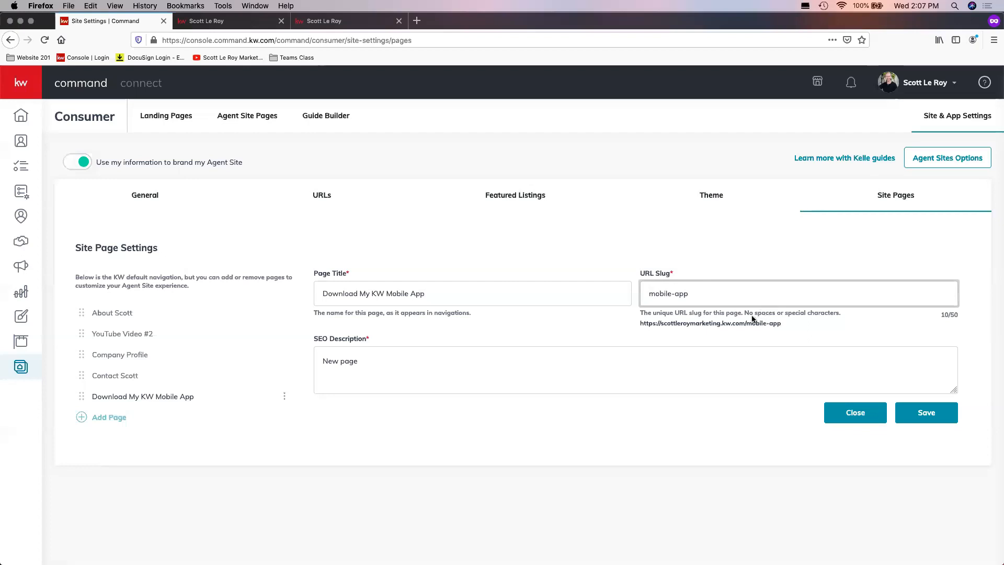
- Set the SEO description to 'Search for homes on the go, with my KW Mobile app!' and save
left_click(384, 361)
key("super+a")
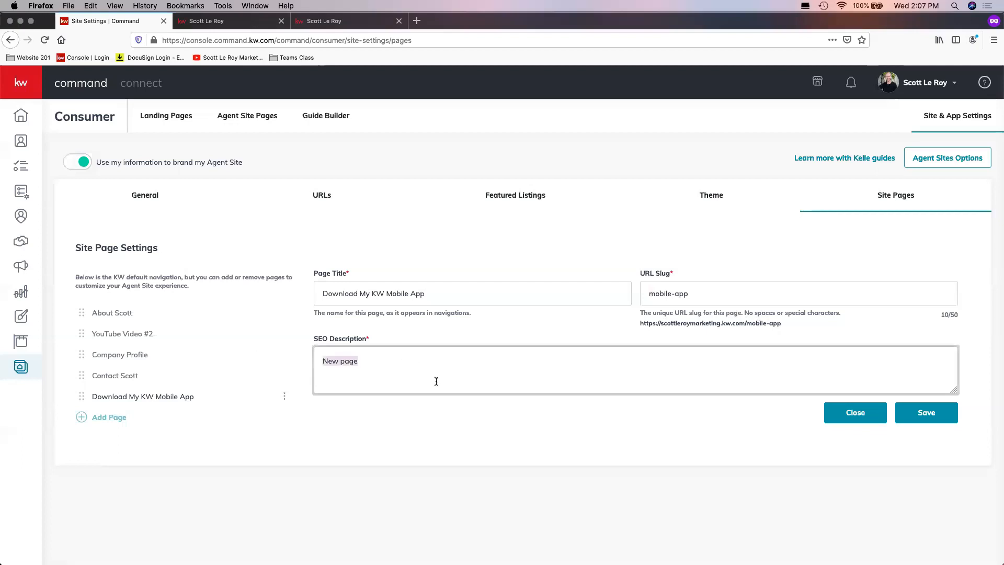
key("BackSpace")
type("Down")
key("BackSpace")
key("BackSpace")
key("BackSpace")
key("BackSpace")
type("Search for homes on the go, with my KW Mobile")
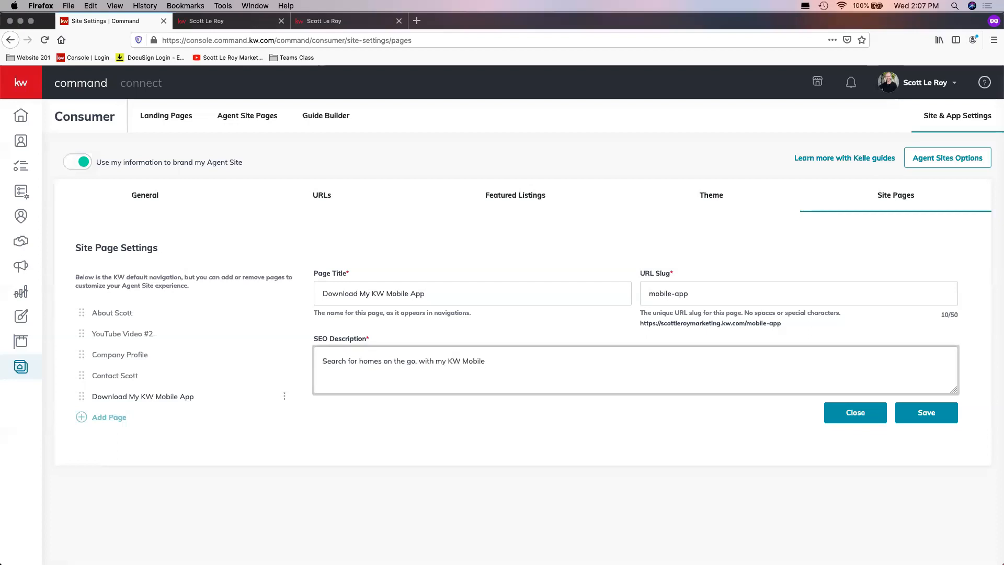
type(" app!")
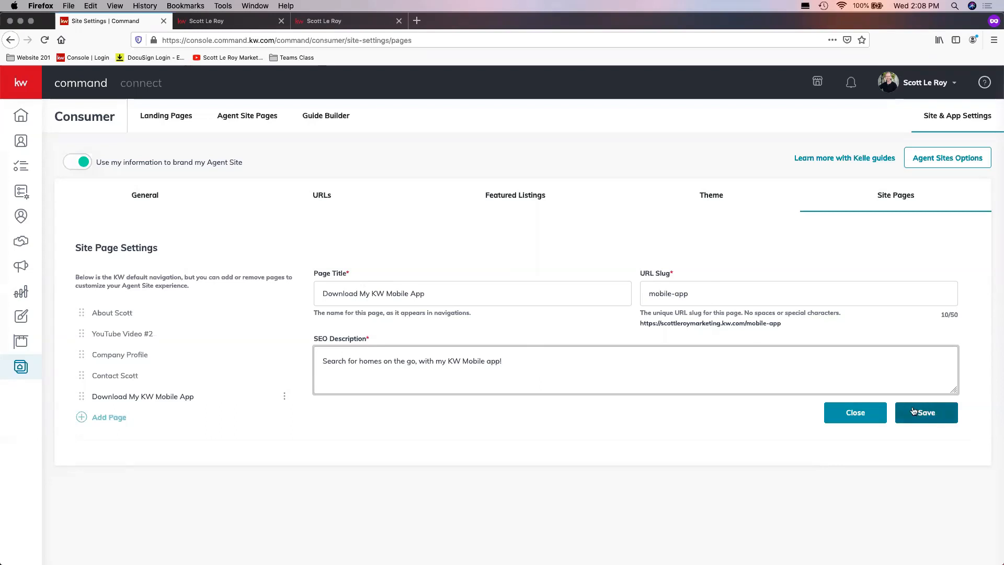
left_click(940, 422)
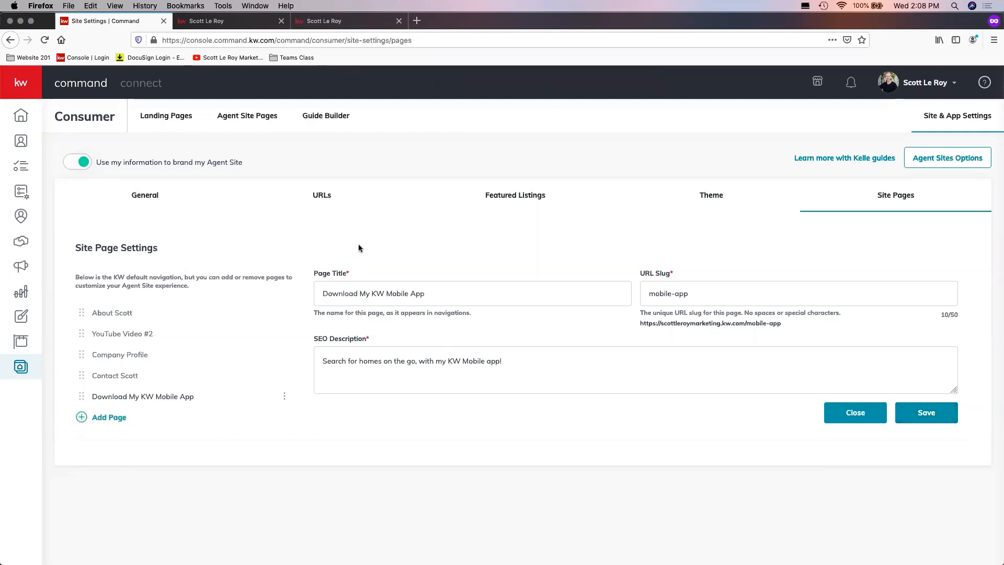
- Reload the live agent site's contact page and open its page navigation menu
left_click(226, 25)
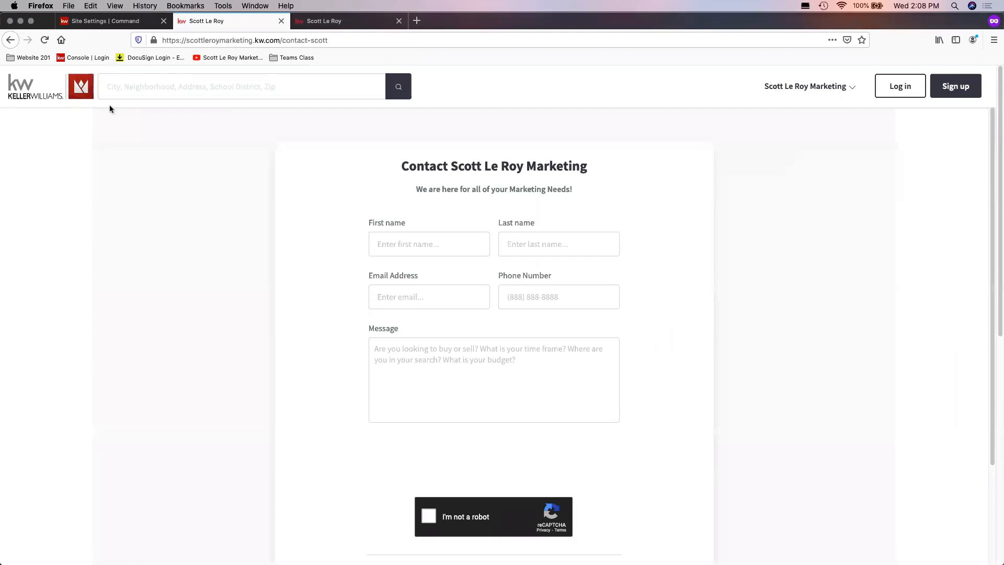
left_click(201, 42)
key("Return")
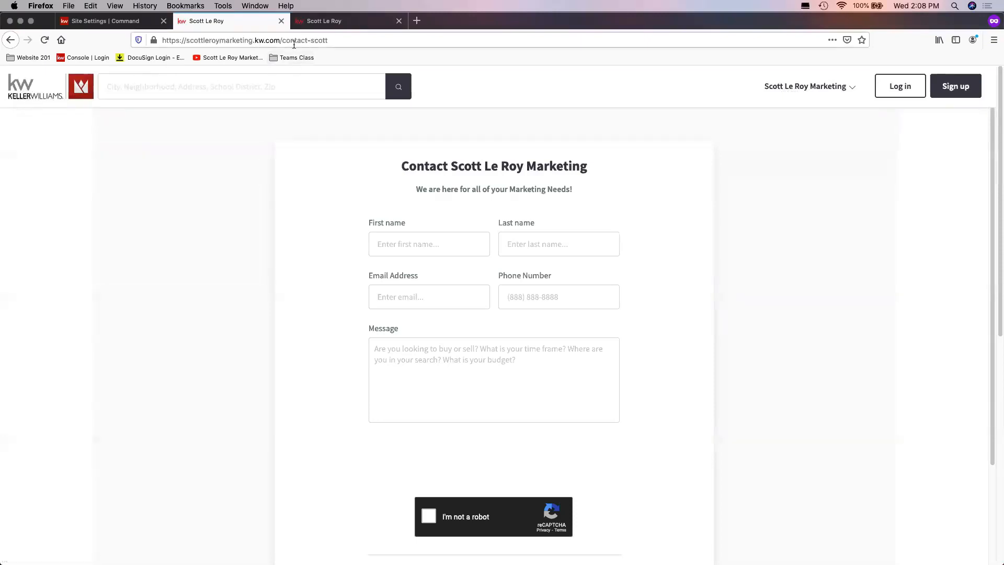
left_click(809, 86)
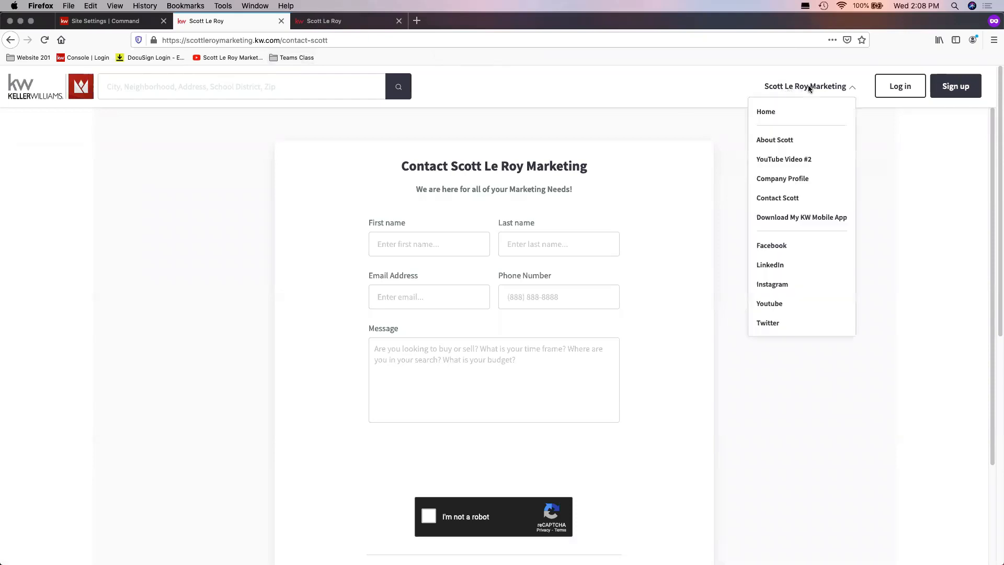
- Open the Download My KW Mobile App page and follow its button to kw.com/download
left_click(815, 219)
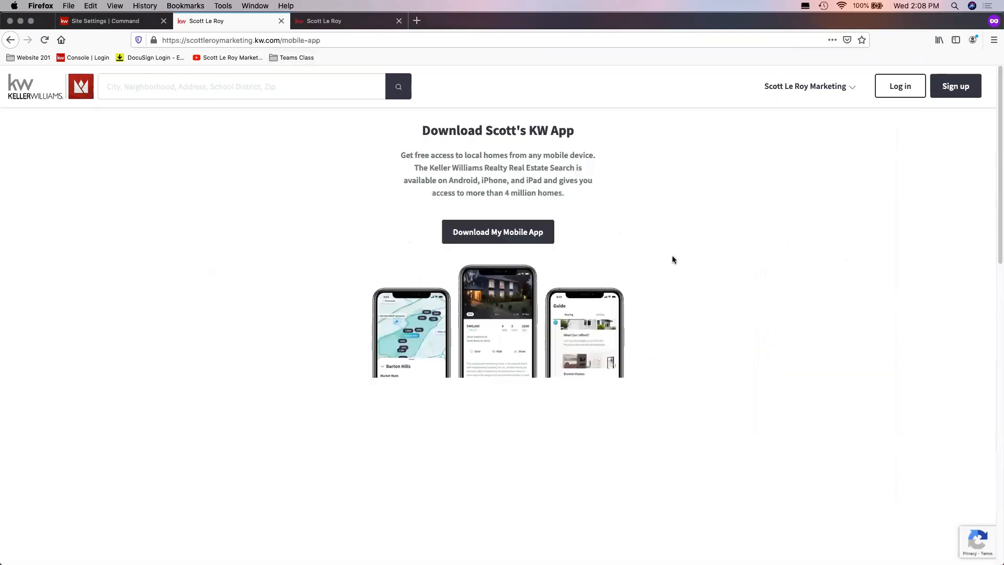
left_click(507, 231)
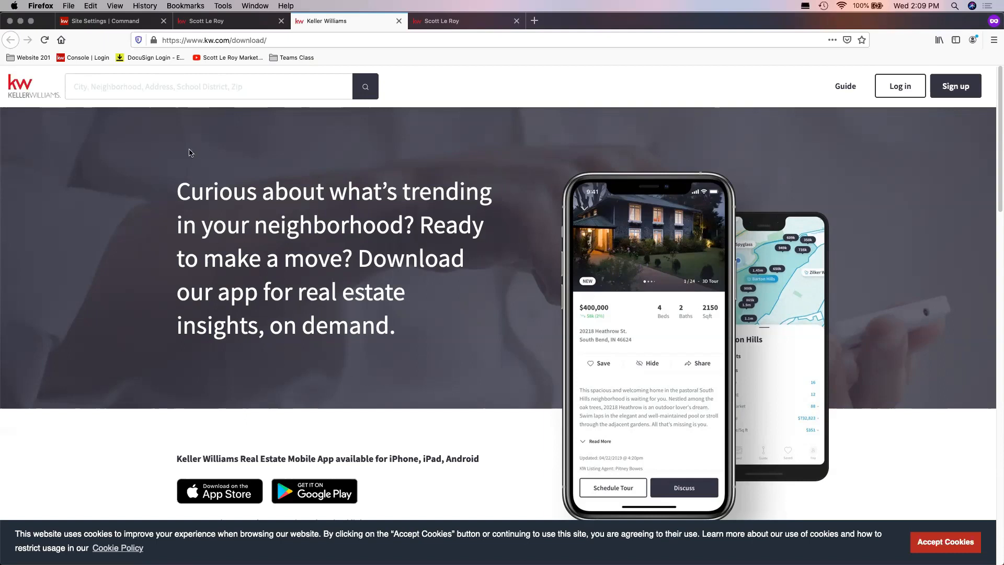
- Return to the Site Settings | Command tab showing the Site Pages list
left_click(118, 21)
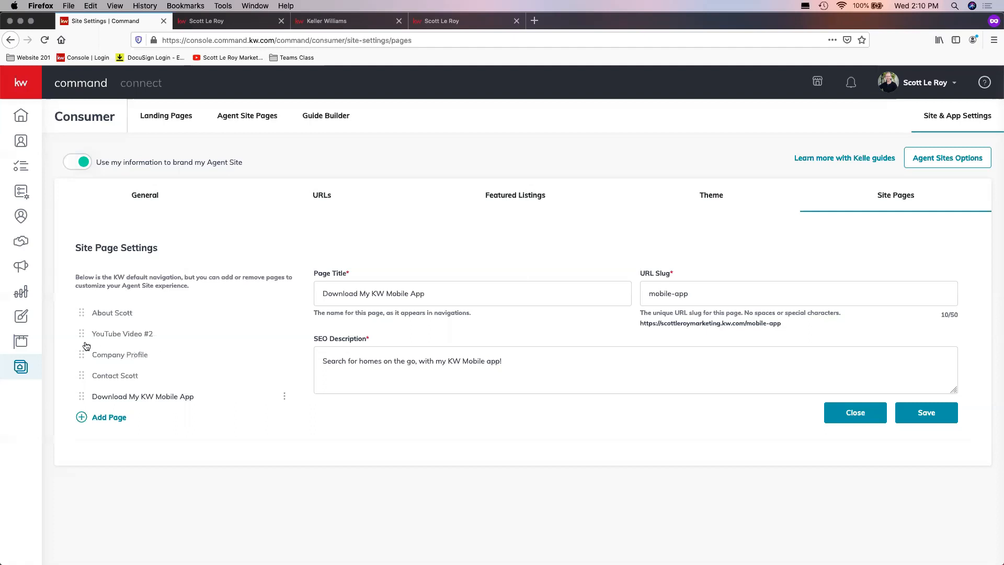
- Filter Designs to Agent site templates and open Company Profile in the editor
left_click(23, 322)
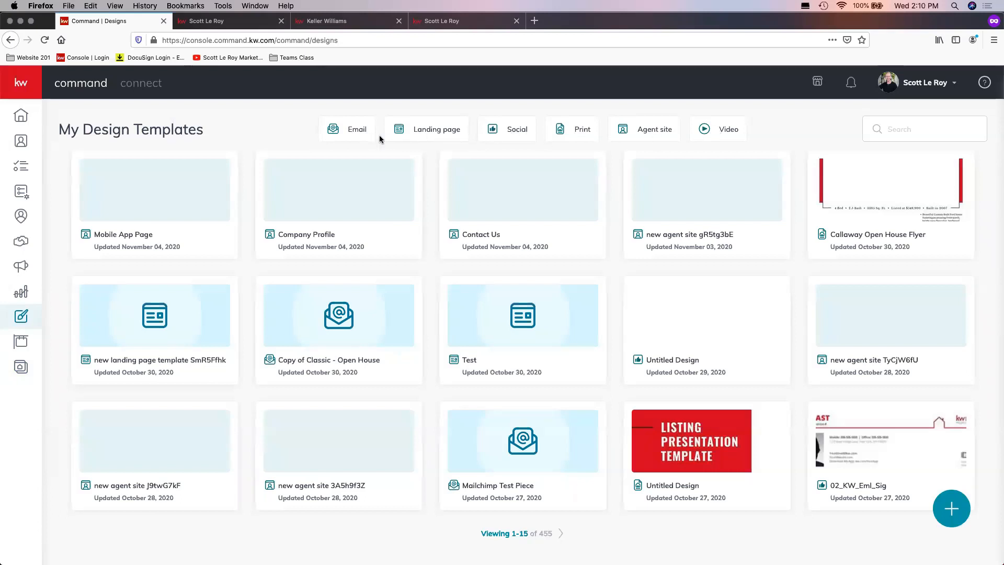
left_click(658, 134)
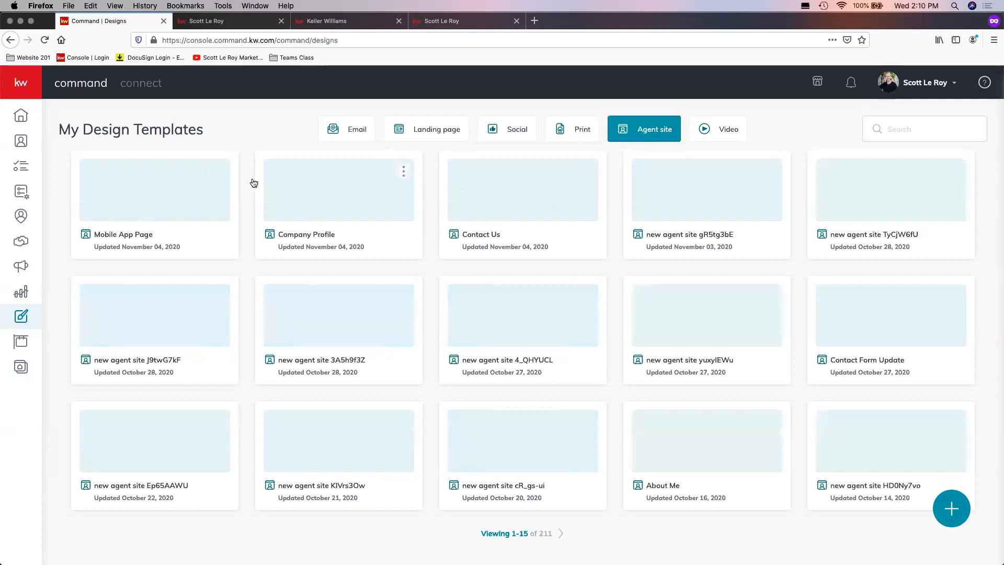
left_click(327, 205)
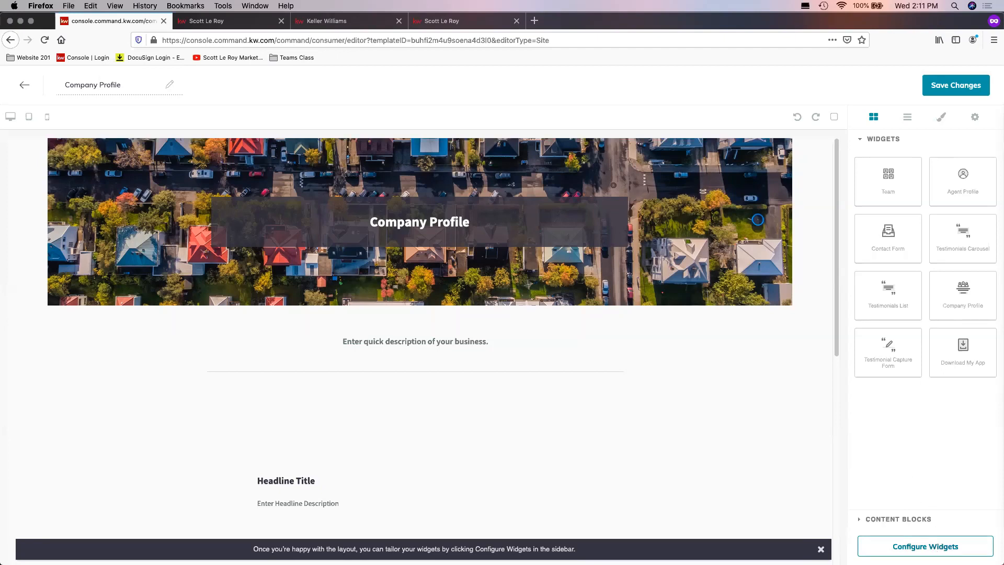
- In the Company Profile widget, append 2 to the title to make 'Company Profile 2', then save
left_click(927, 545)
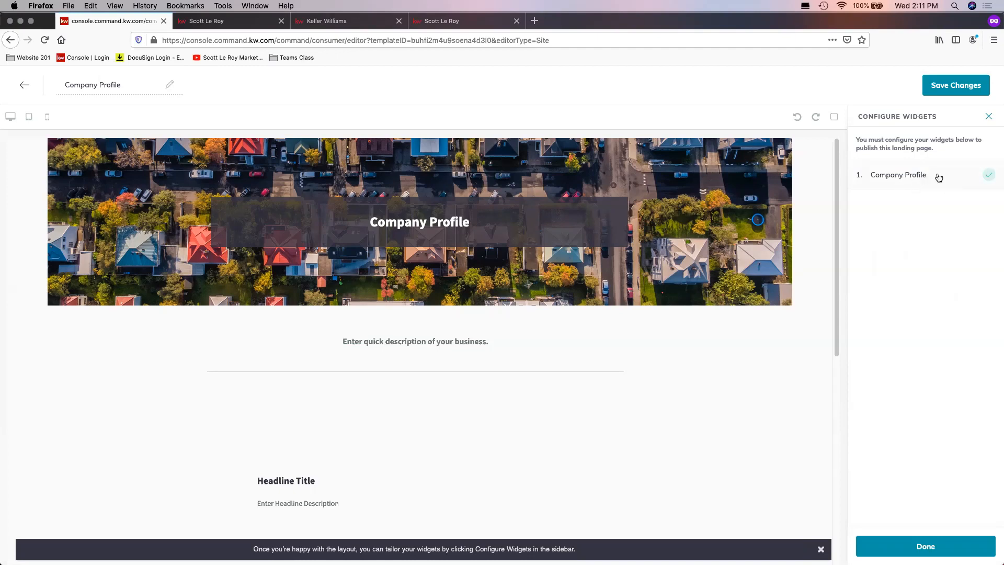
left_click(918, 179)
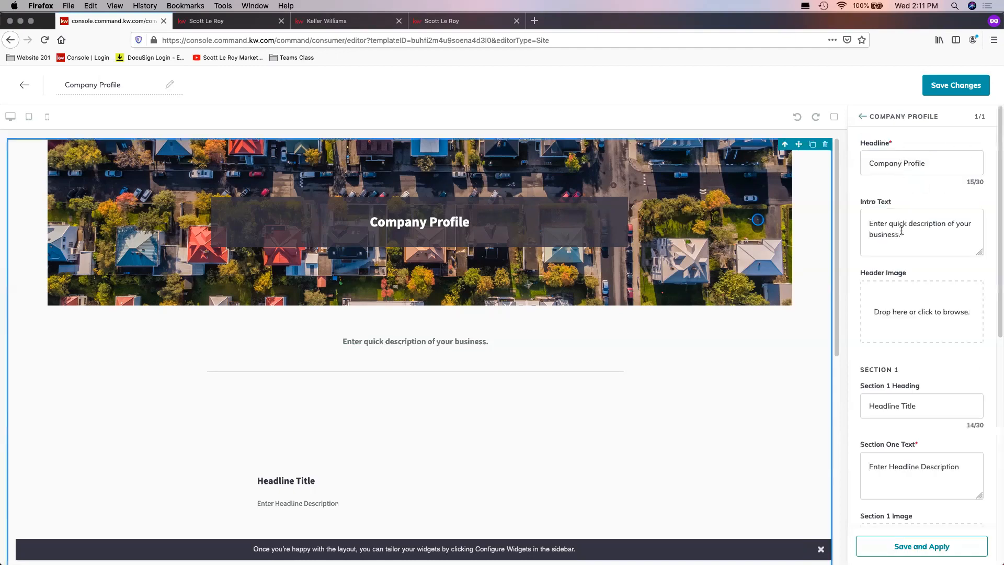
scroll(935, 467, "down", 8)
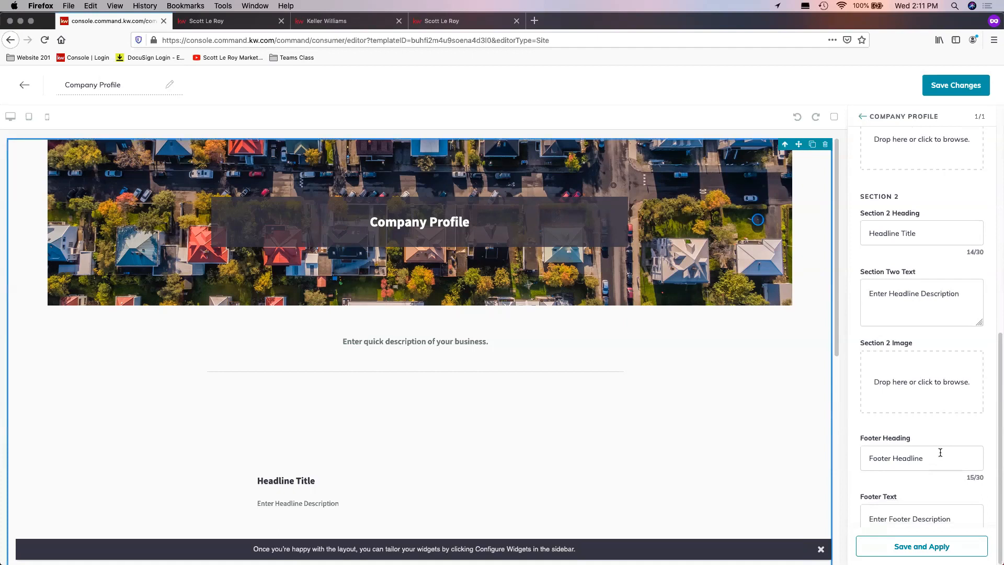
scroll(944, 461, "up", 4)
scroll(944, 461, "up", 4)
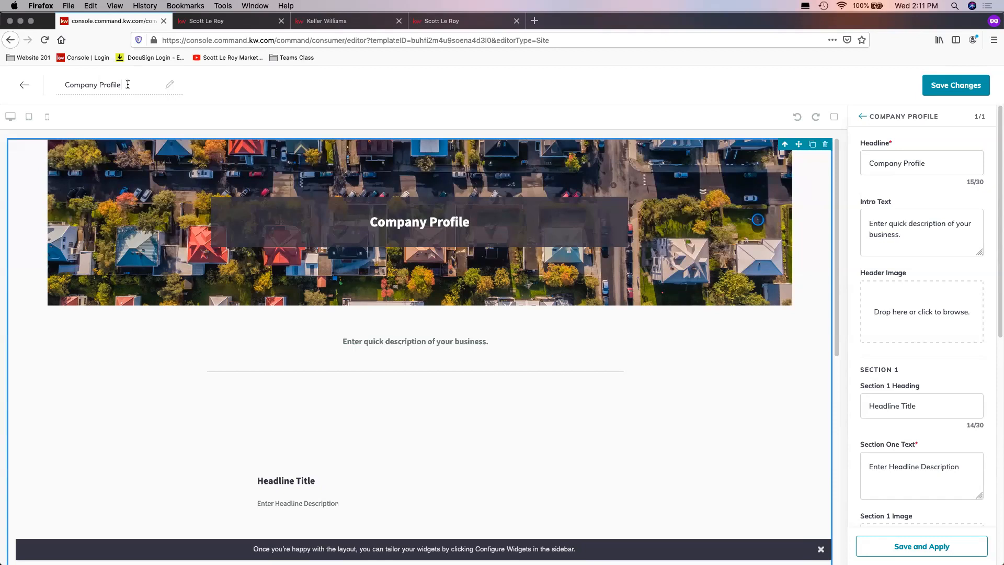
type("2")
left_click(954, 85)
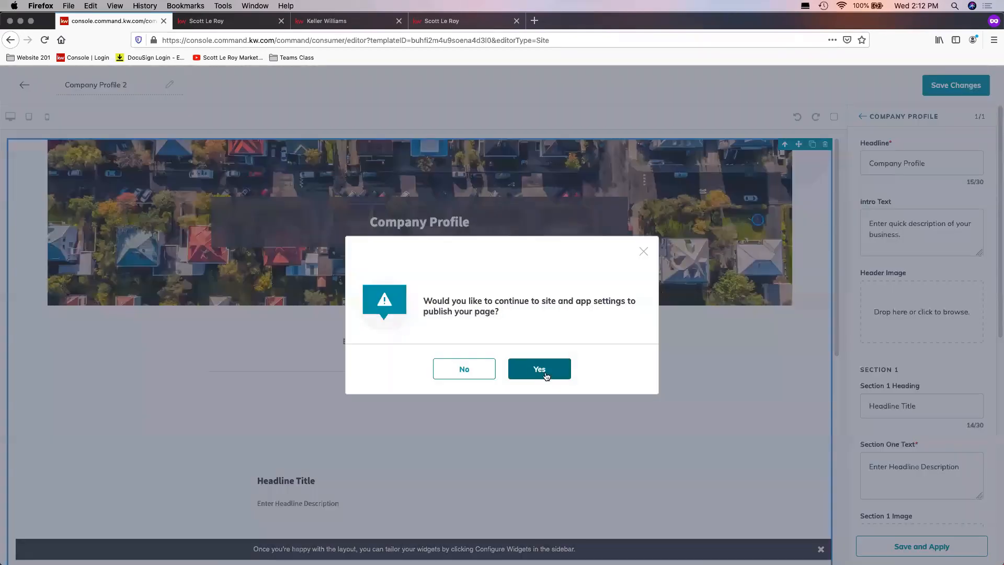
- Accept the publish prompt and show the Agent Site Pages list, now including Company Profile 2
left_click(539, 369)
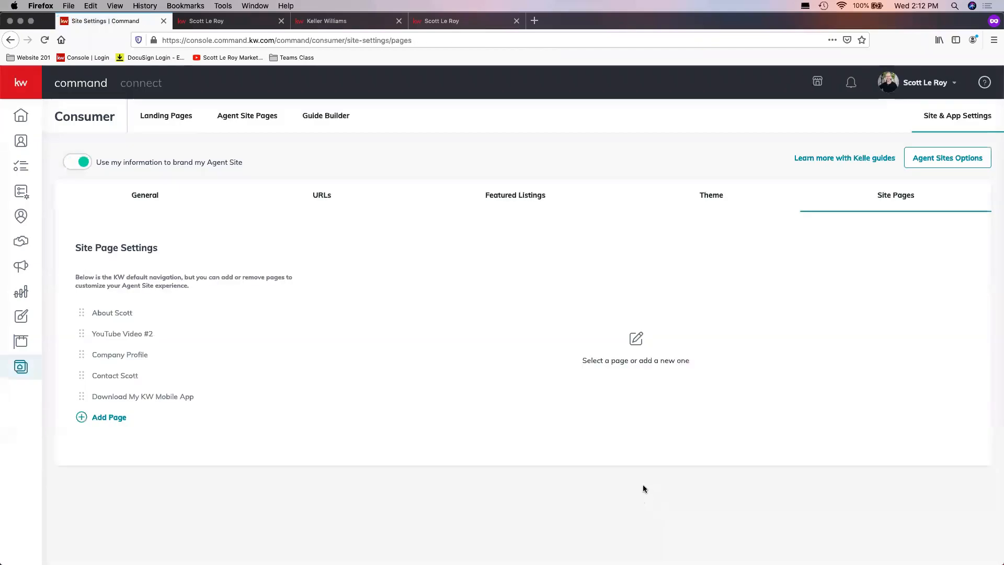
left_click(238, 119)
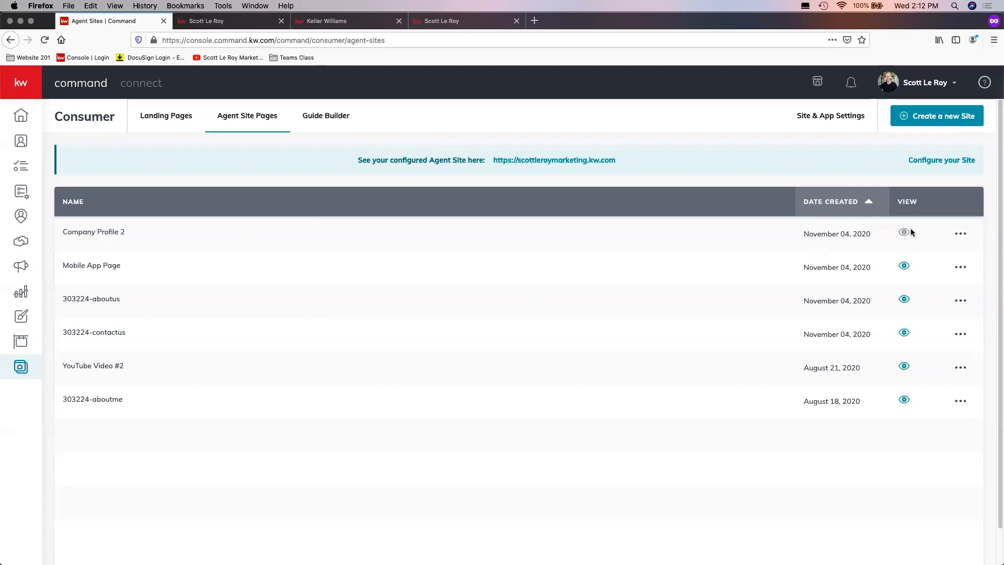
mouse_move(901, 229)
- Open the Company Profile page under Site & App Settings > Site Pages
left_click(852, 122)
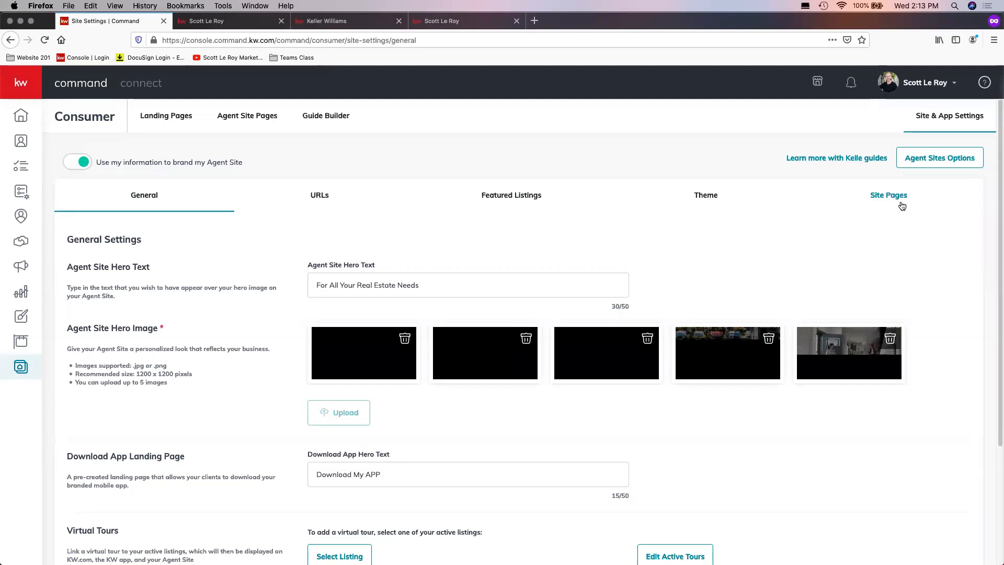
left_click(901, 205)
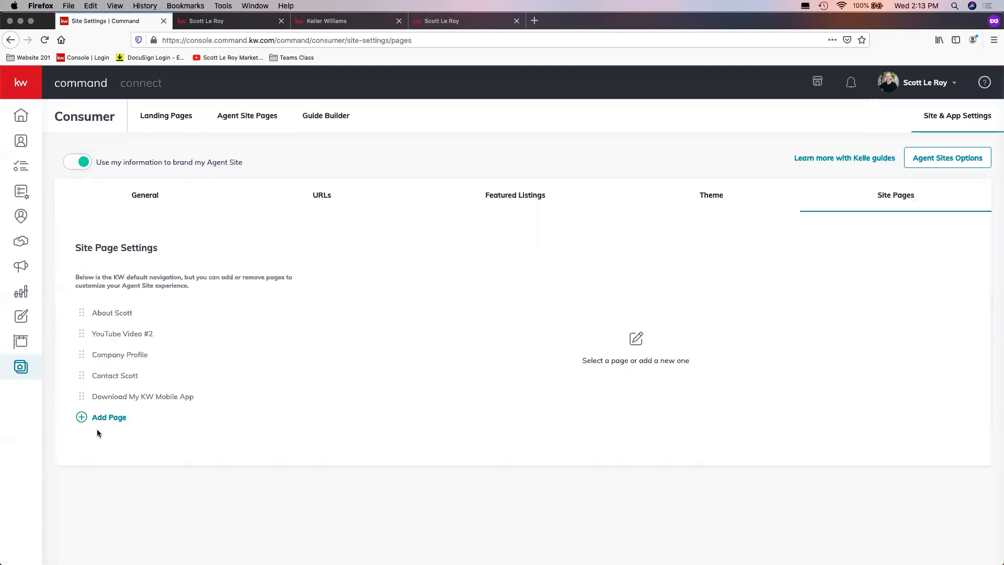
left_click(101, 359)
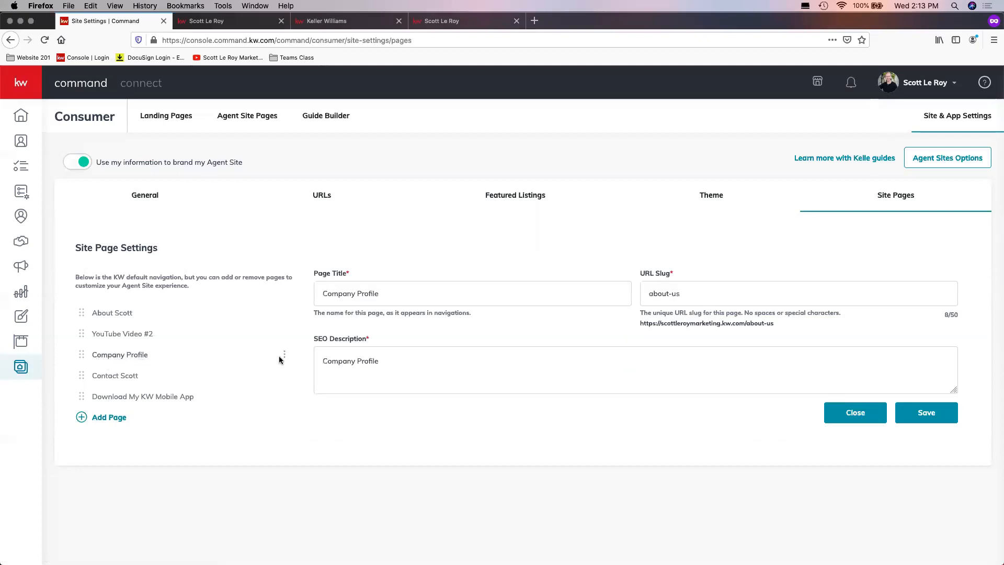
- Select Company Profile 2 as the page's design and save the page settings
left_click(284, 355)
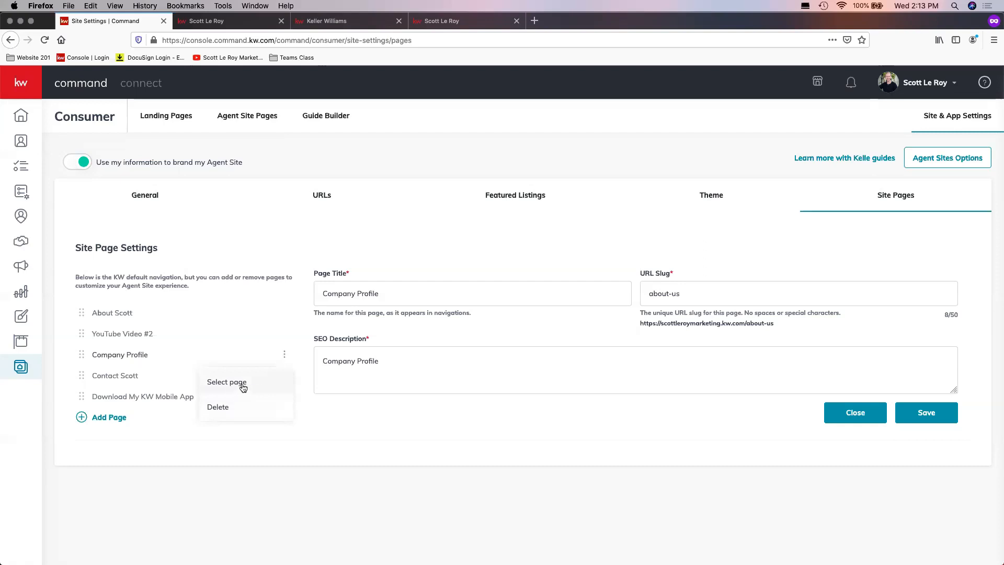
left_click(258, 388)
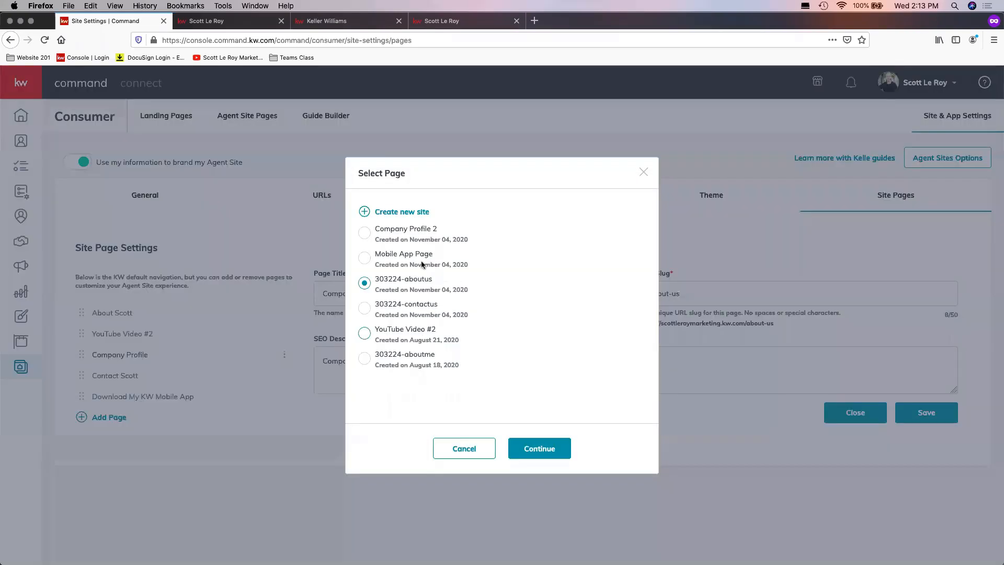
left_click(369, 236)
left_click(565, 448)
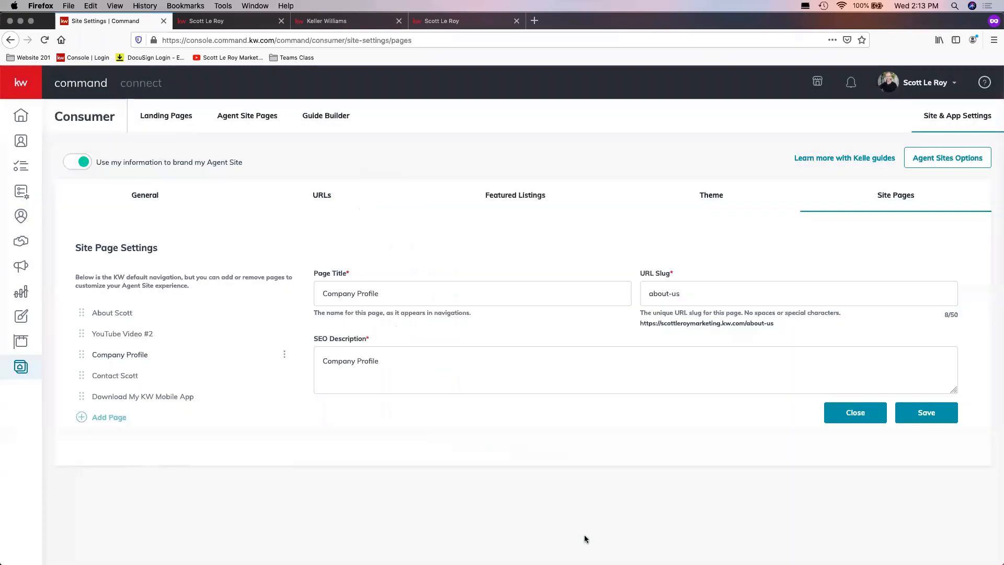
left_click(924, 412)
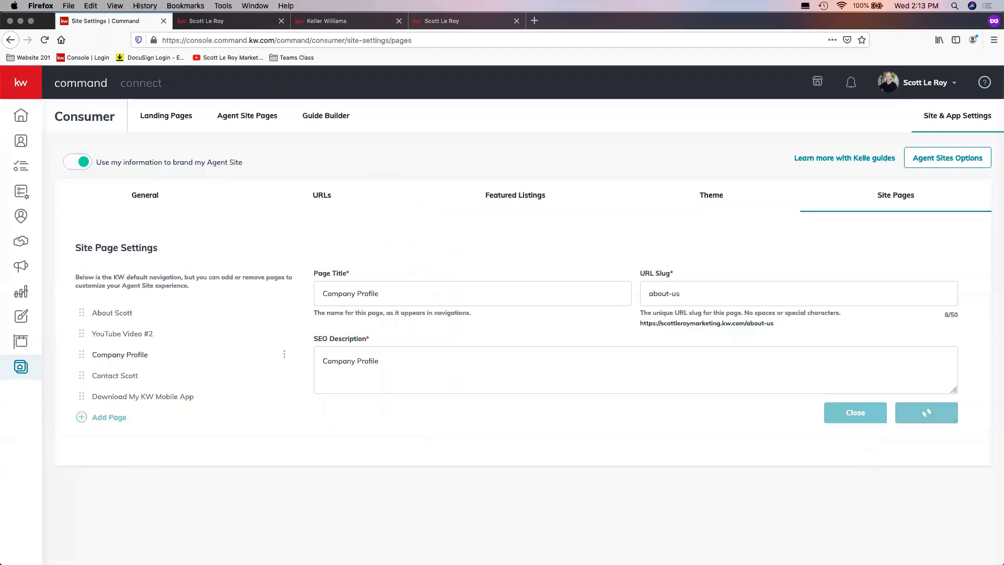